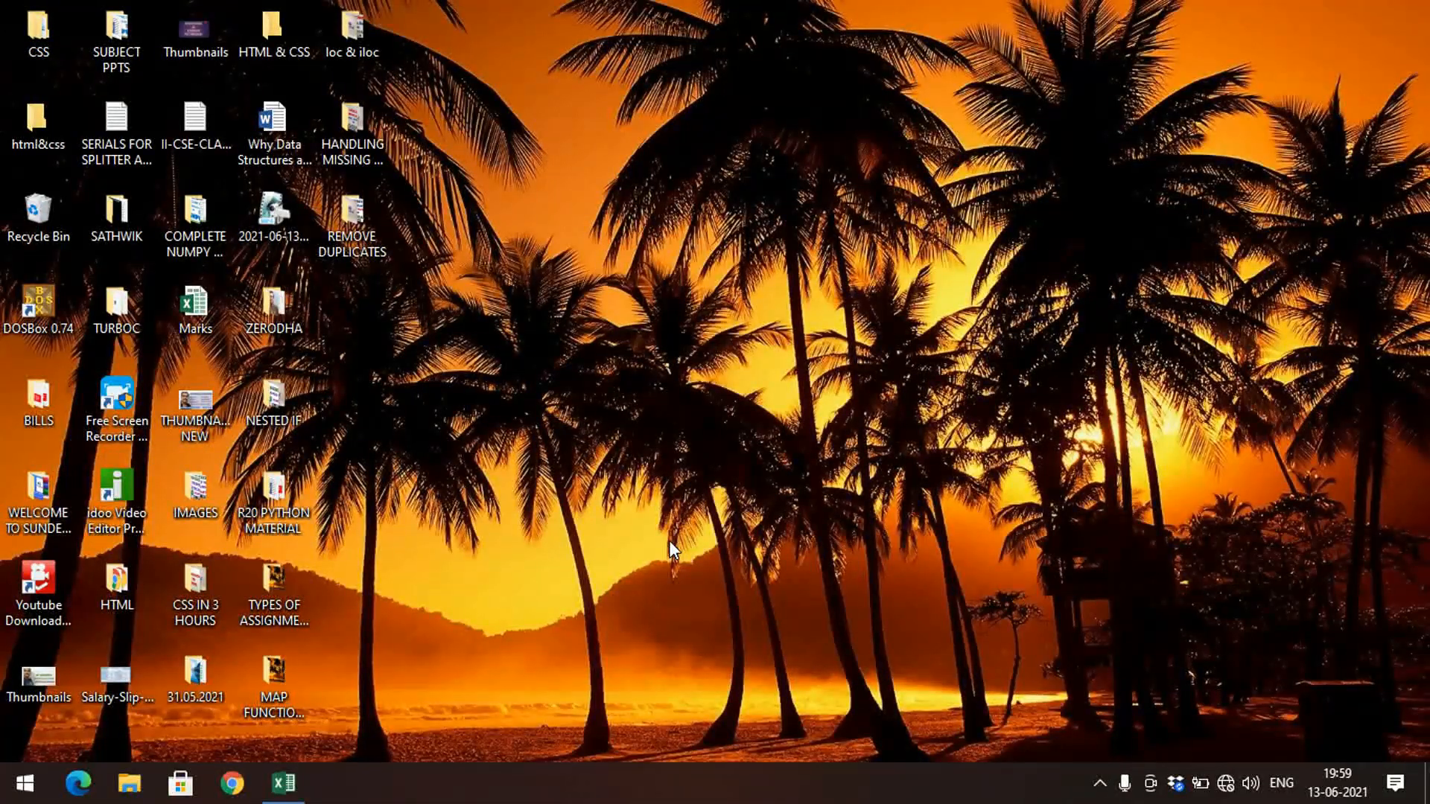
Step: Return to the Marks workbook and look over the student marks table
key("super+d")
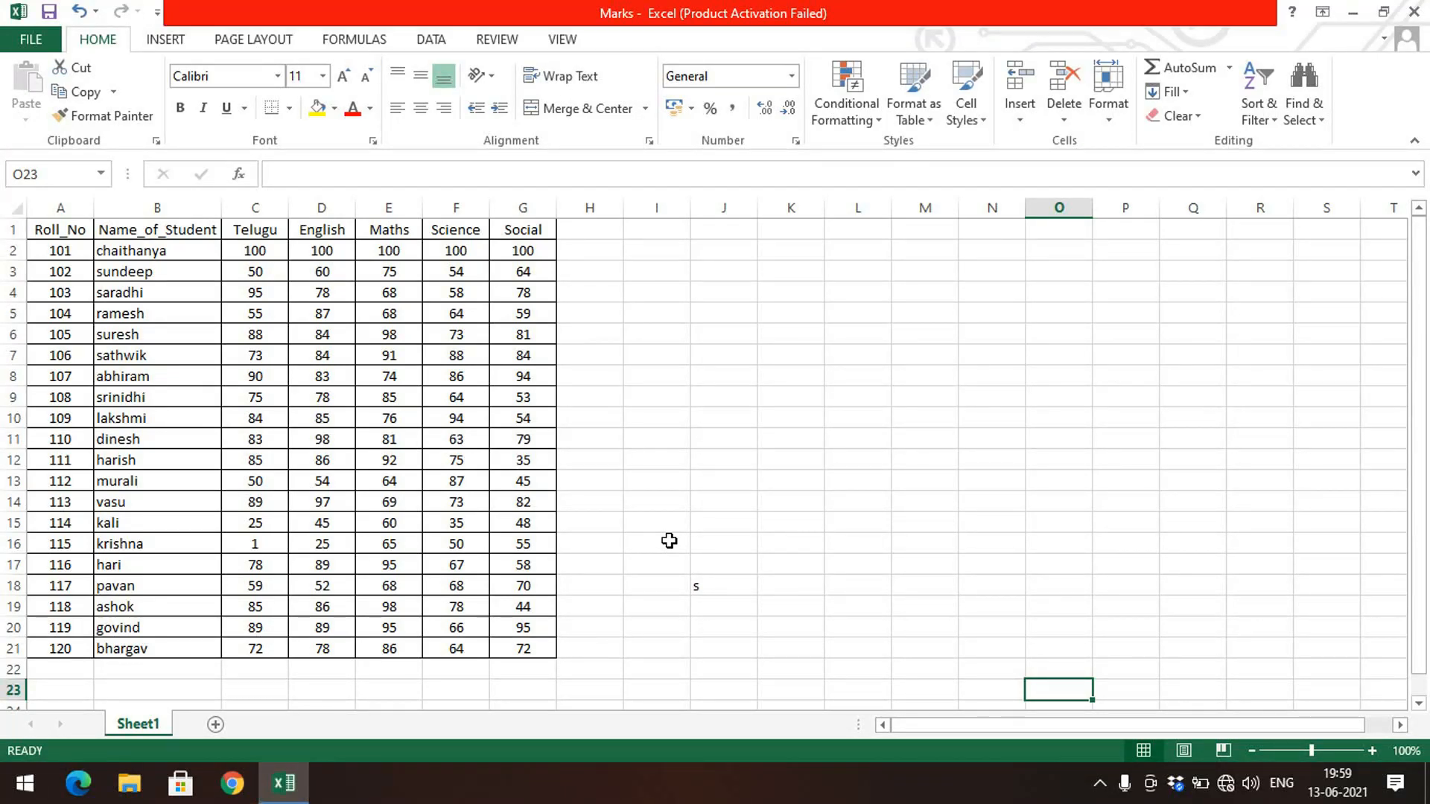
left_click(727, 581)
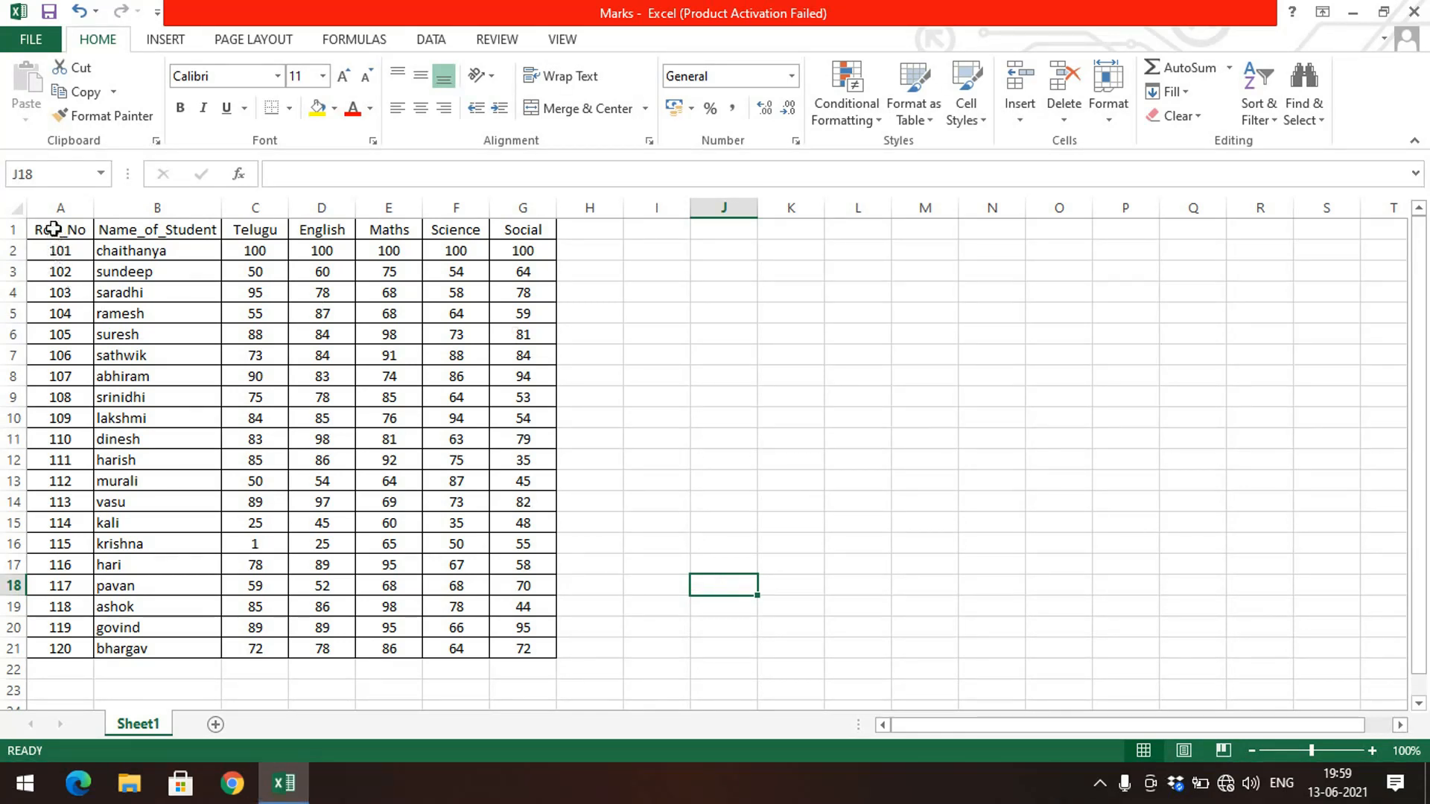
left_click_drag(53, 229, 548, 653)
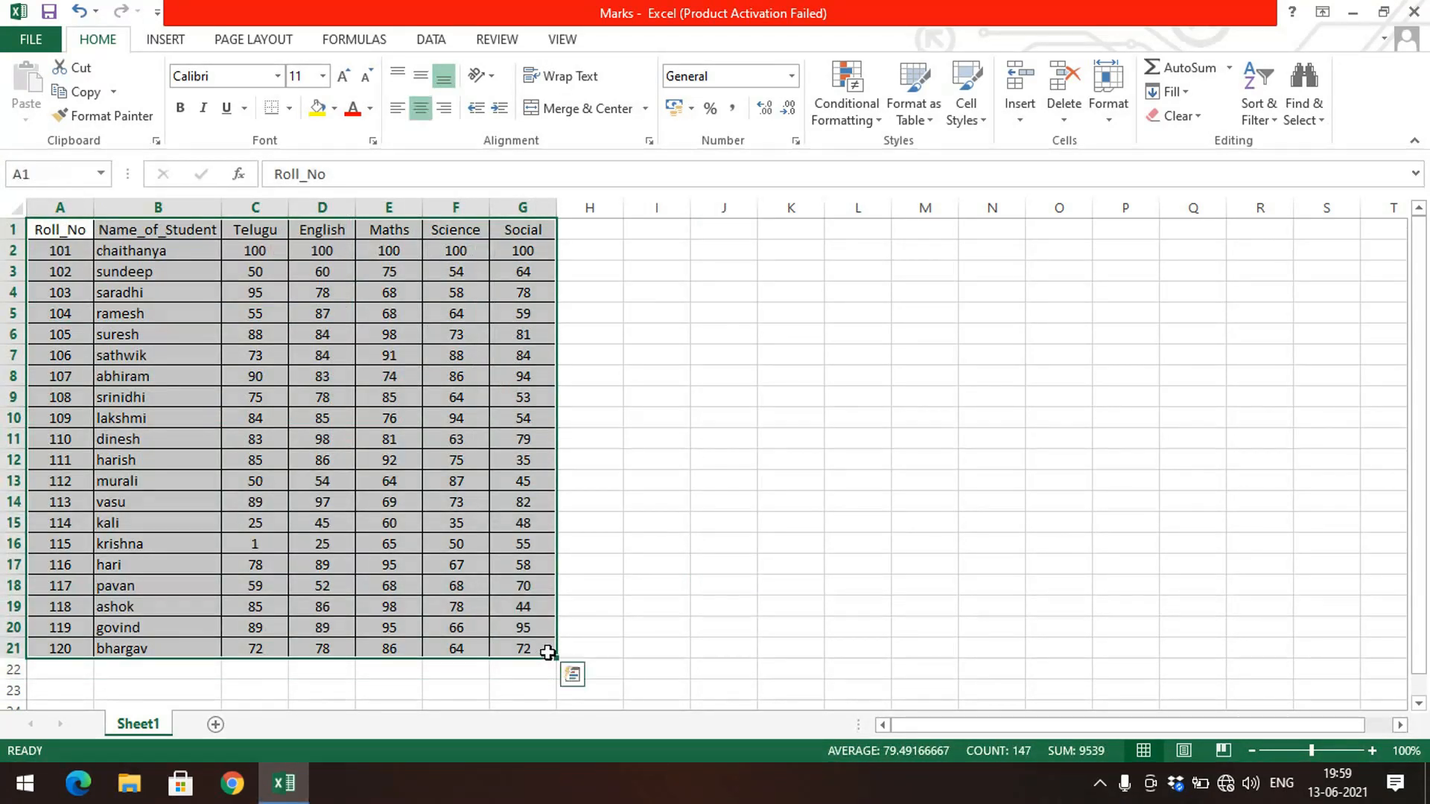
left_click(432, 458)
left_click(705, 369)
left_click(797, 294)
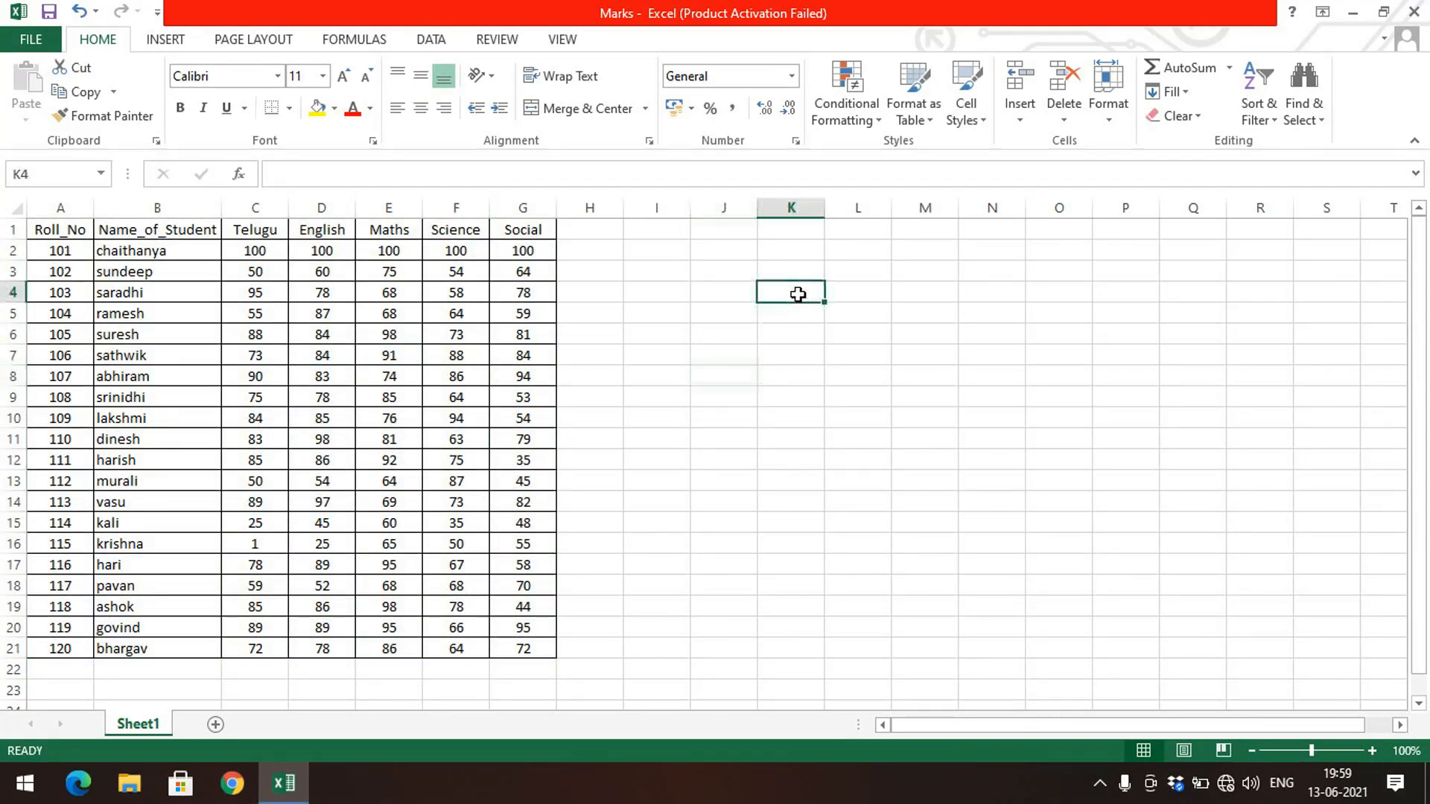
left_click(879, 287)
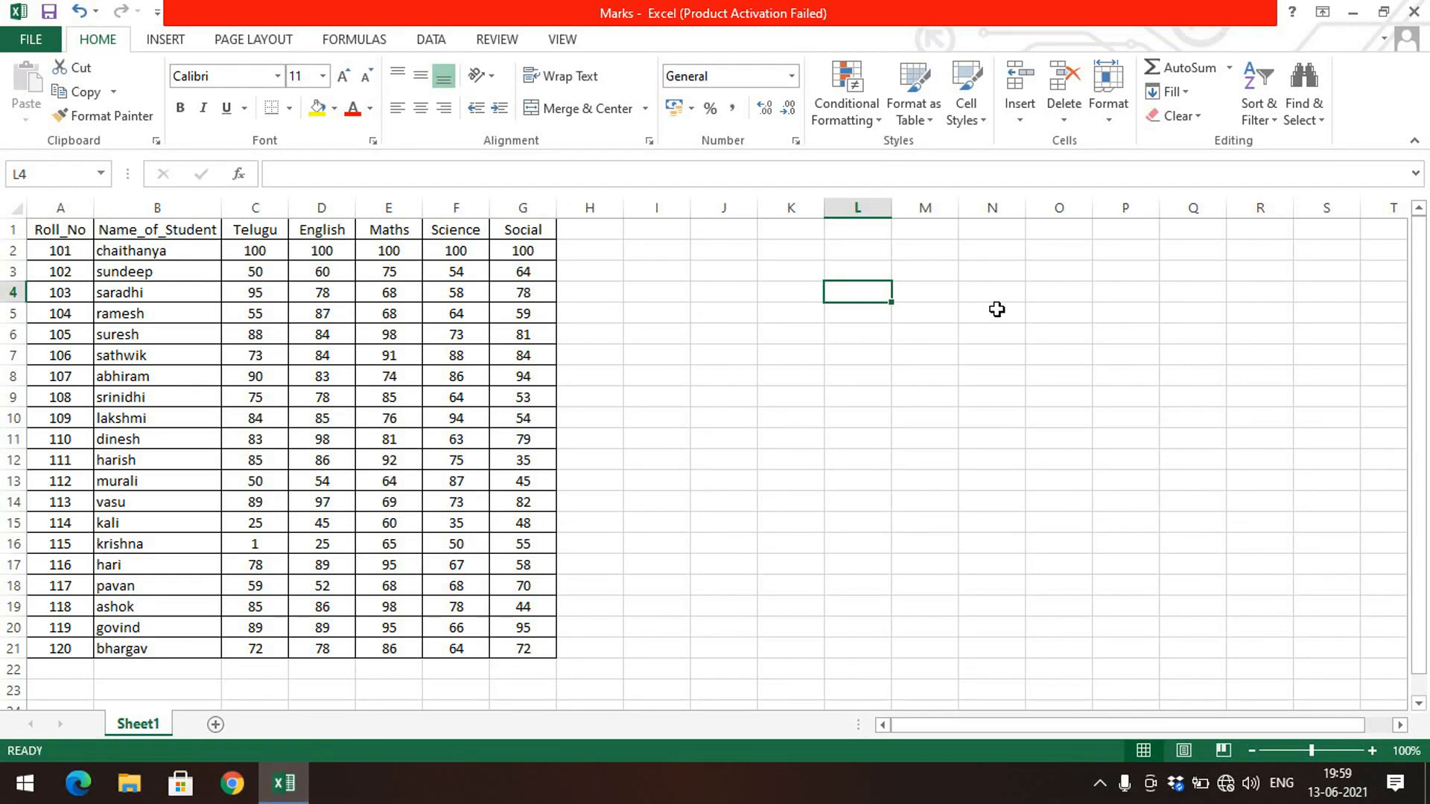
Step: Enter the header Name_of_Student in cell L3 and autofit column L to its width
key("Up")
type("Name")
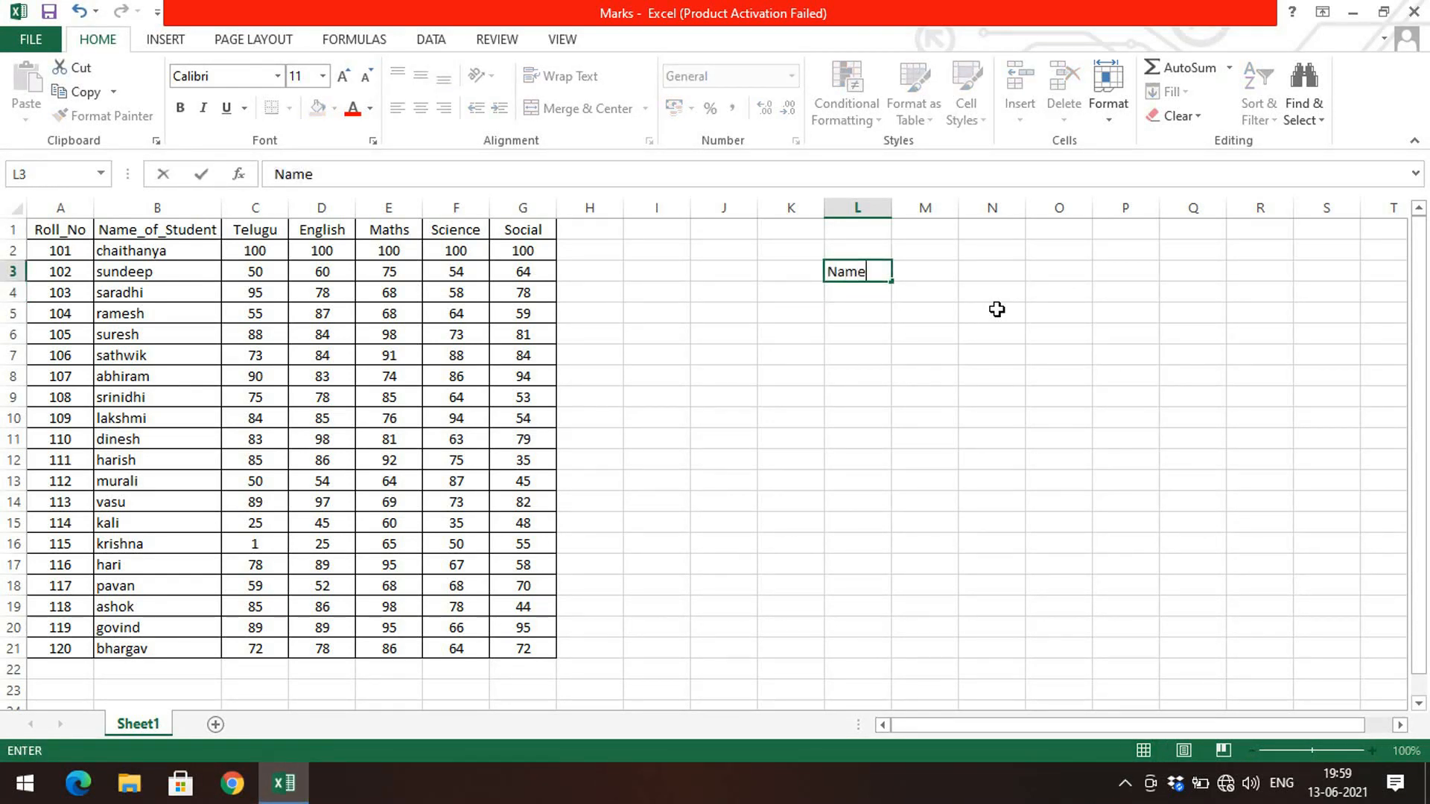
type("_of_Student")
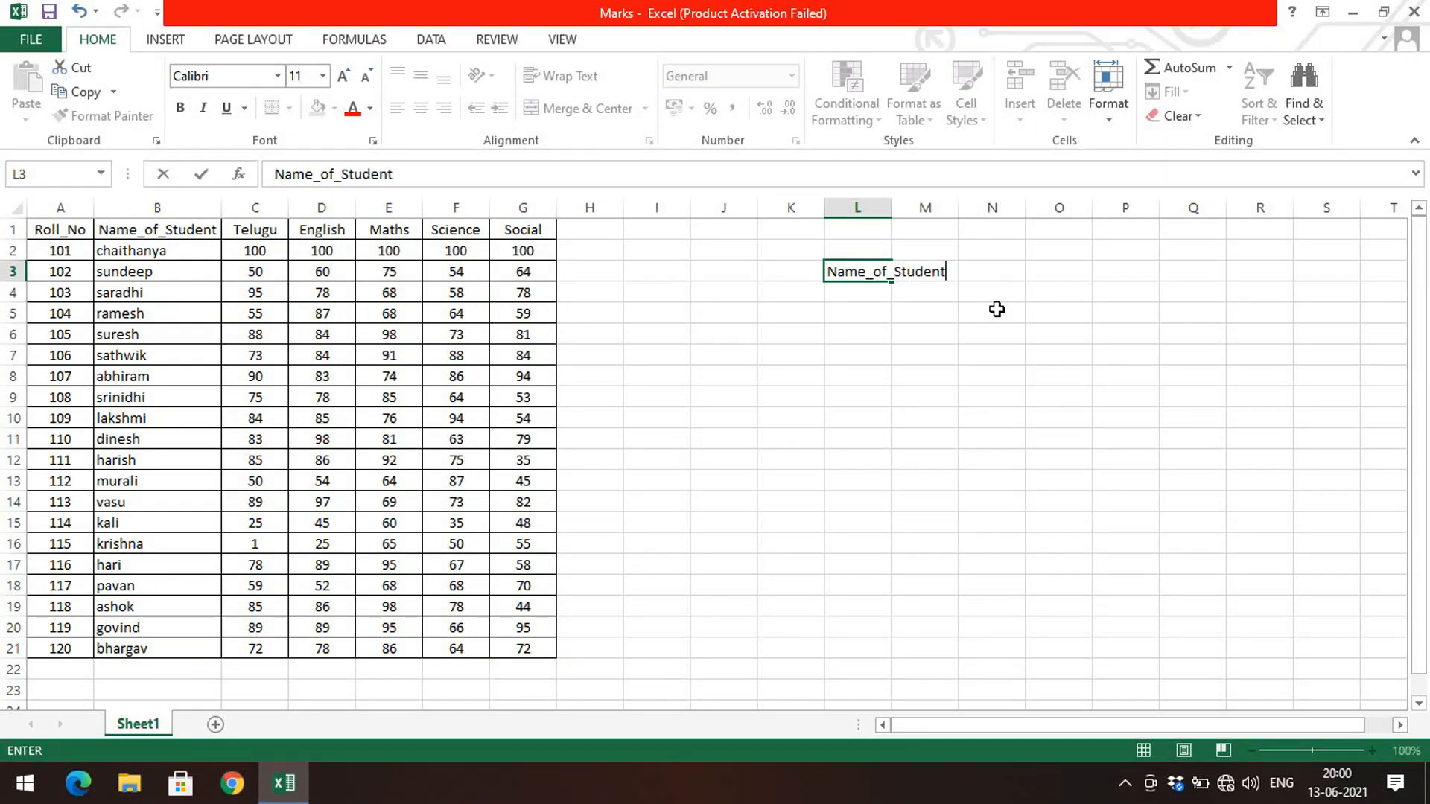
double_click(892, 208)
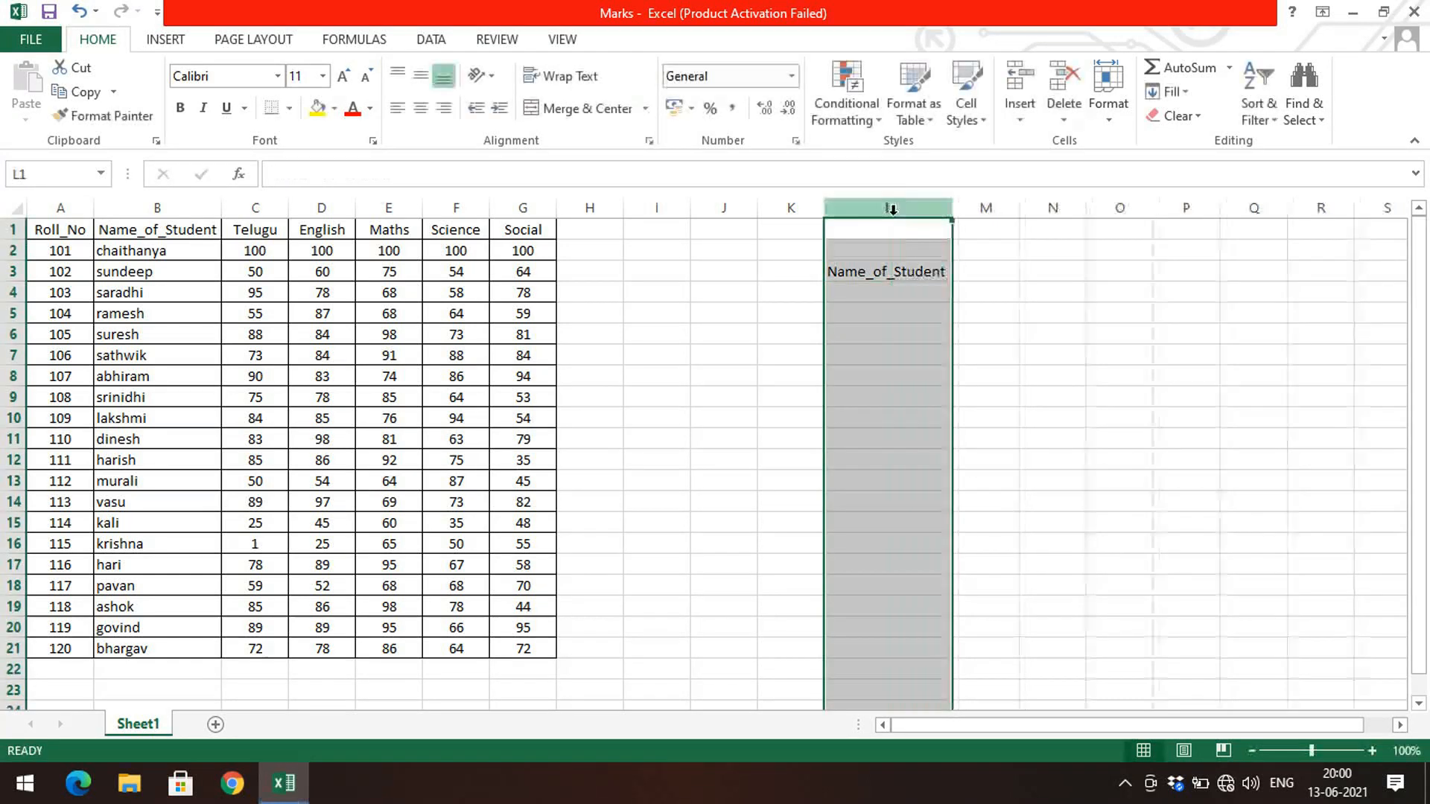
Step: Enter the header Position in cell M3
left_click(919, 312)
left_click(927, 292)
left_click(964, 274)
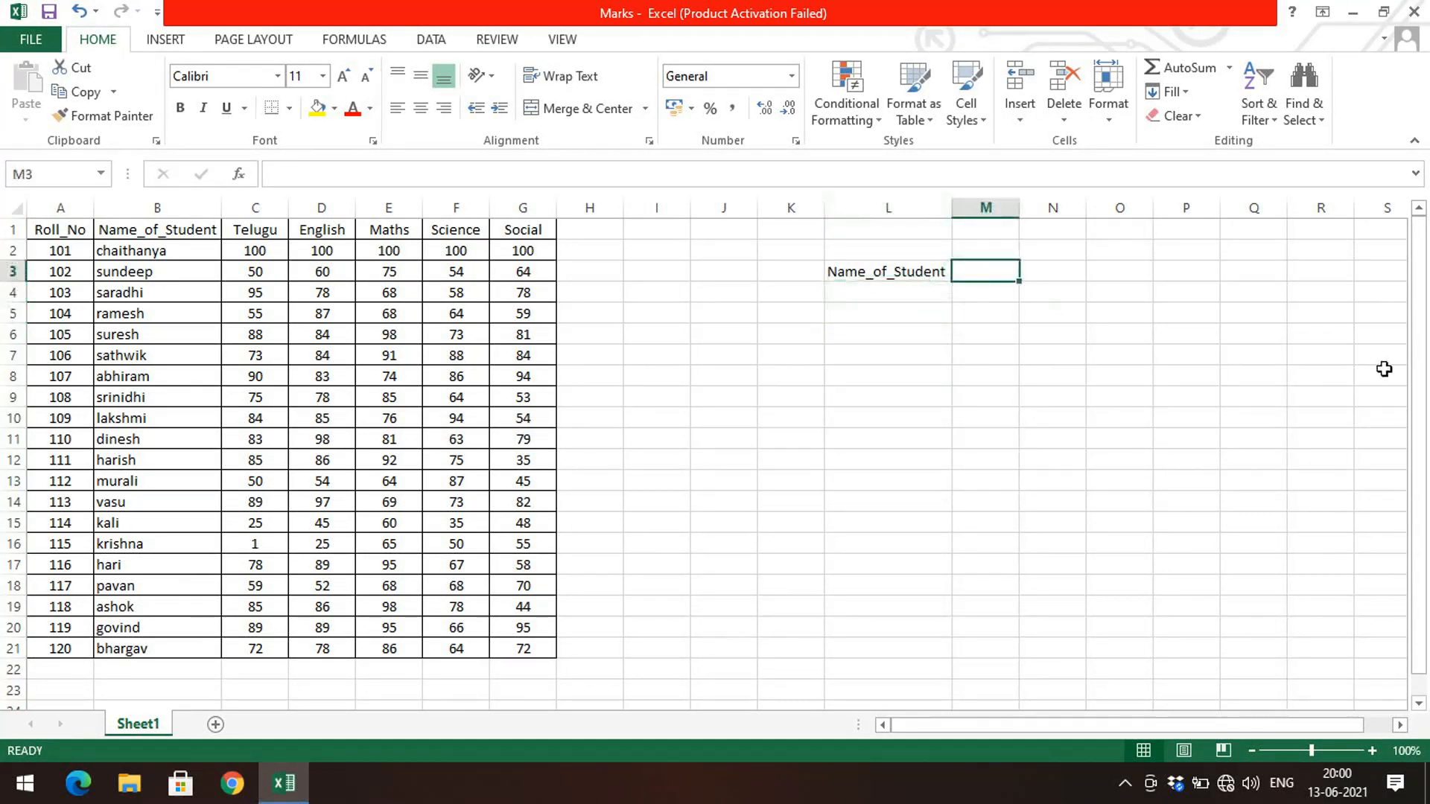
type("Positio")
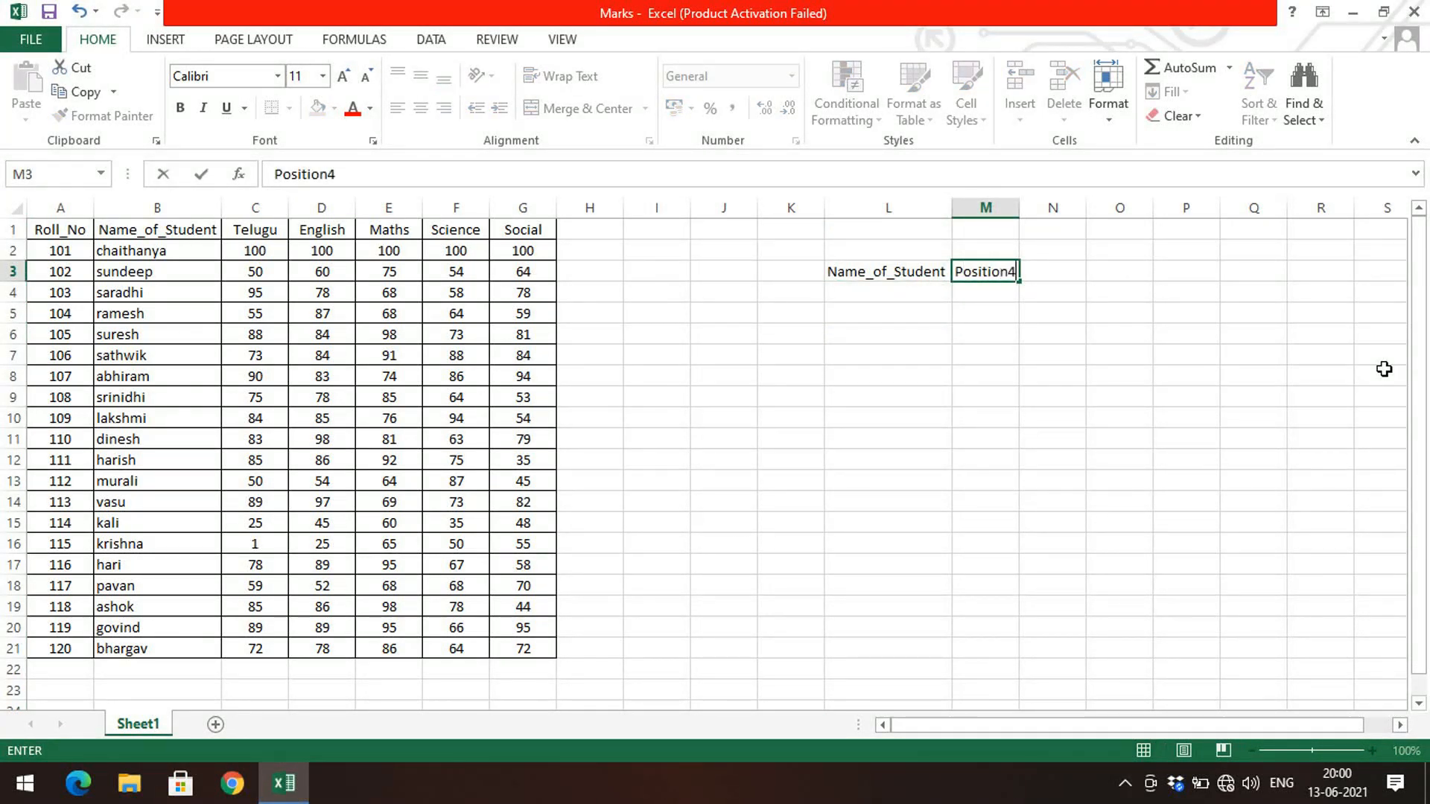
type("n4")
key("BackSpace")
key("Return")
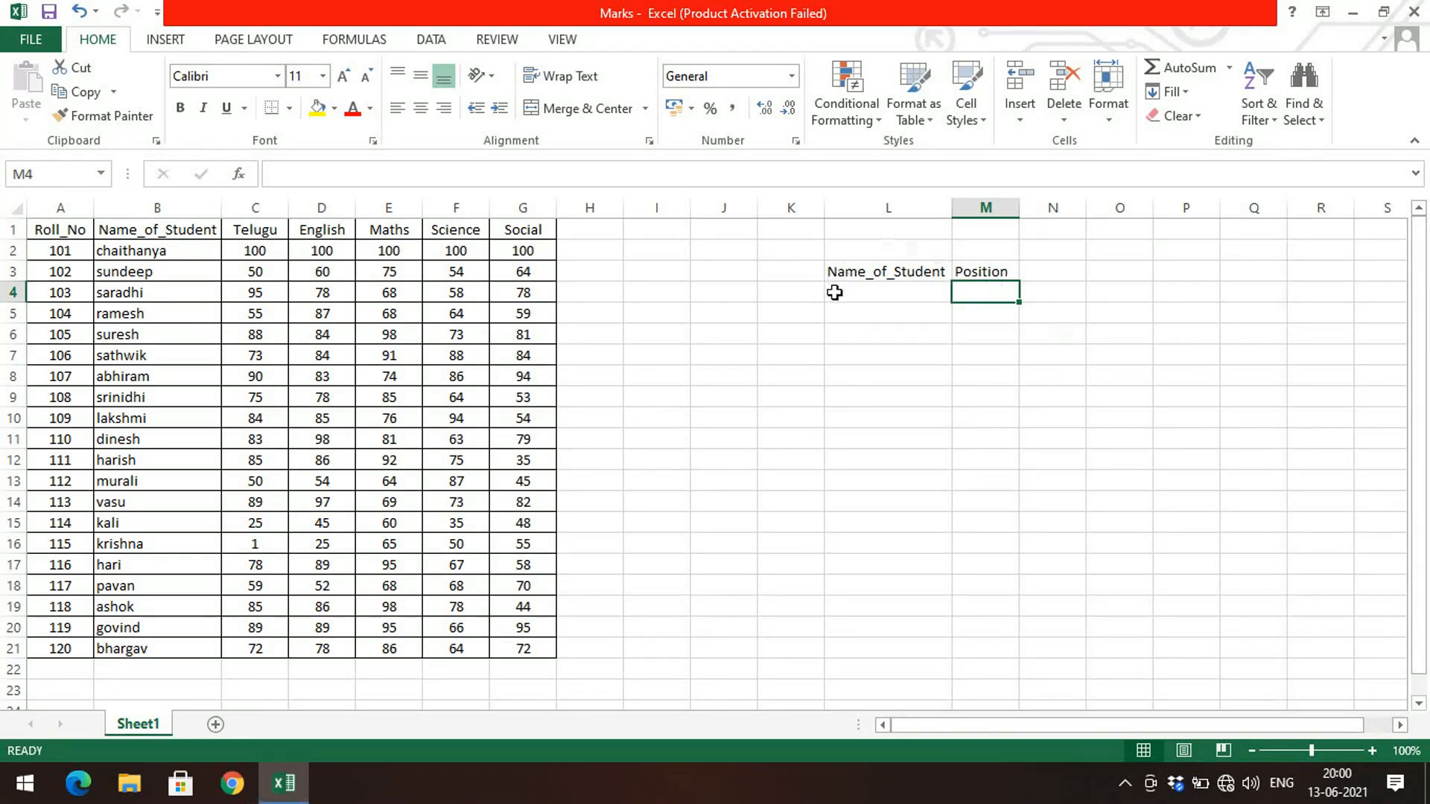
Step: In M4, enter the formula =match(L4,B2:B21,0) to find the position of the name in L4
left_click(862, 295)
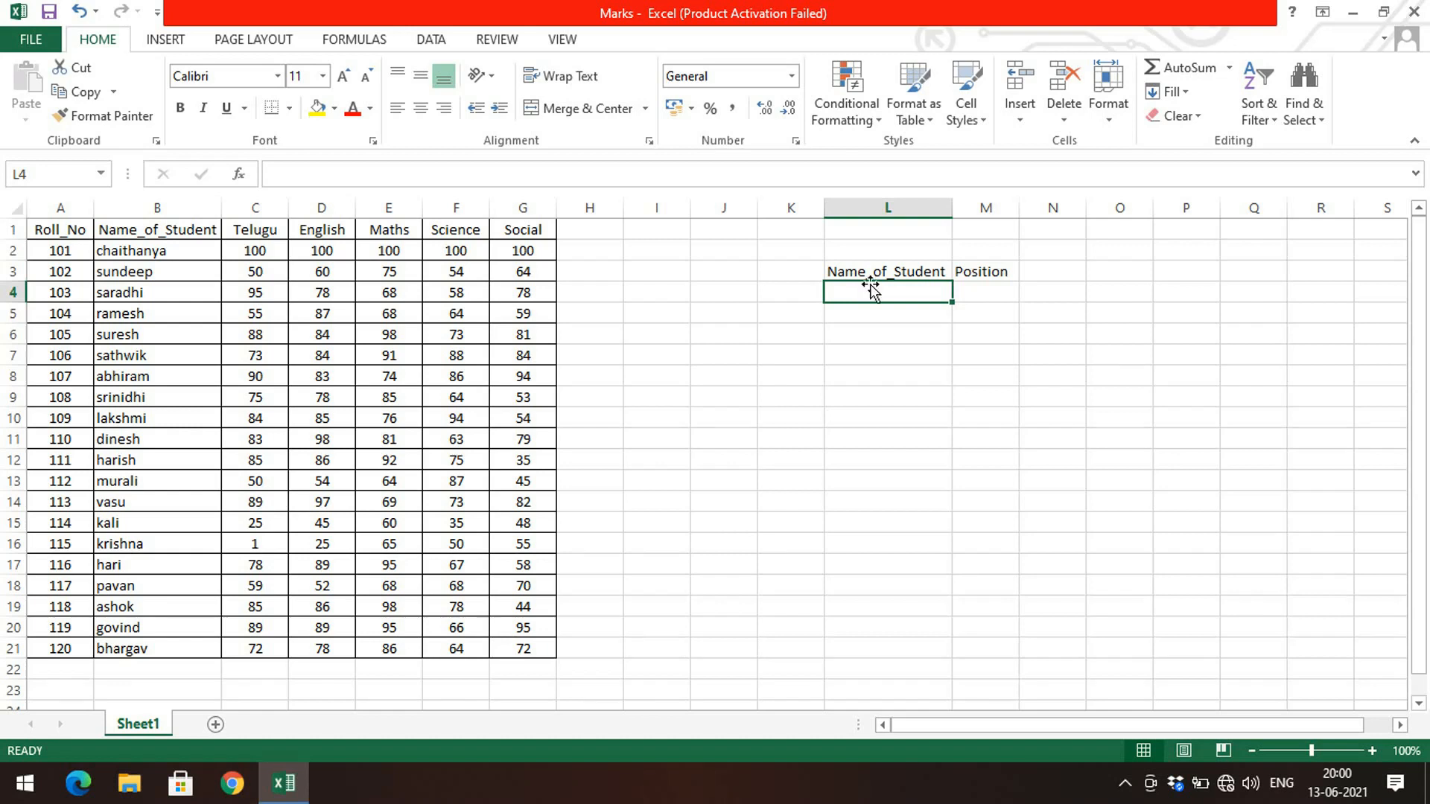
left_click(985, 294)
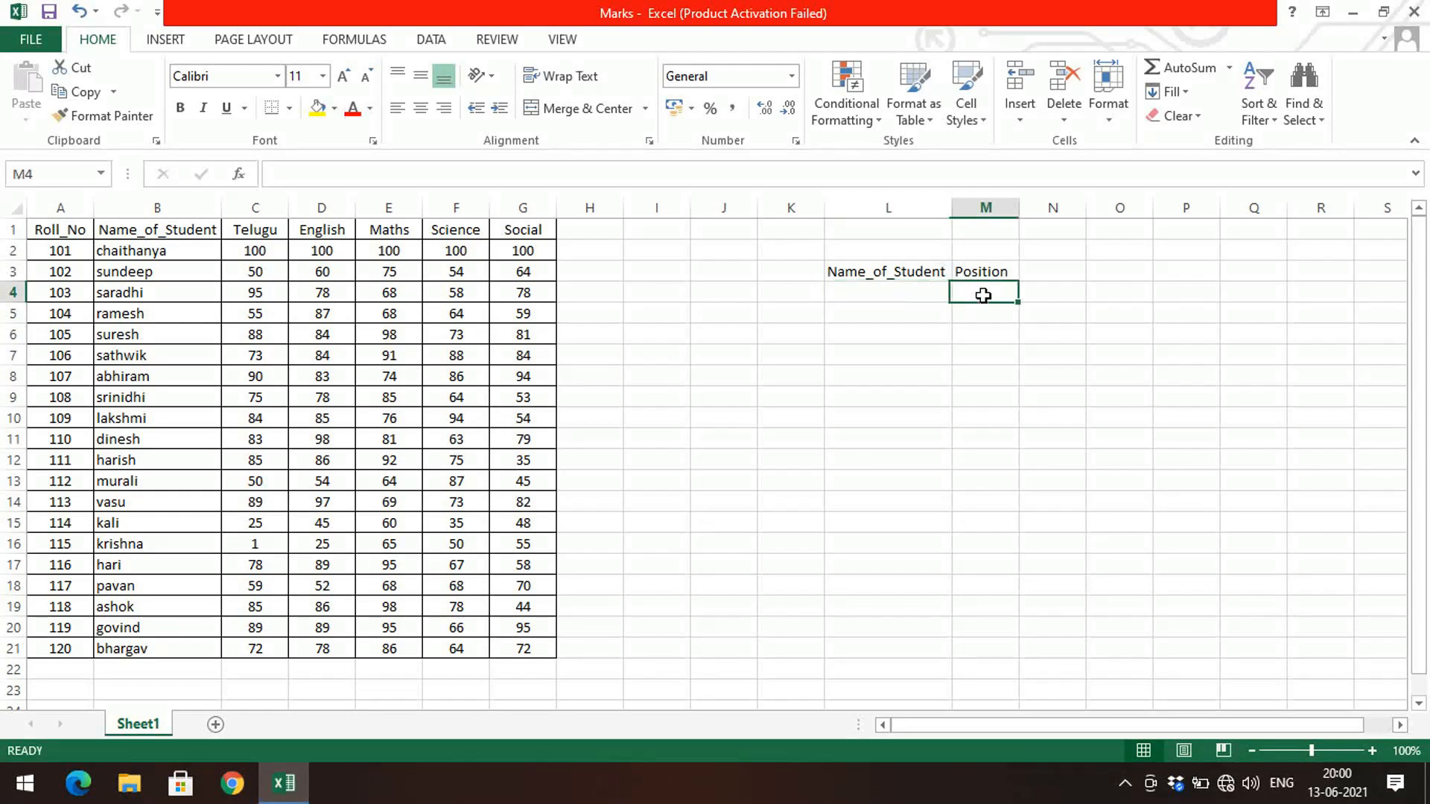
left_click(914, 289)
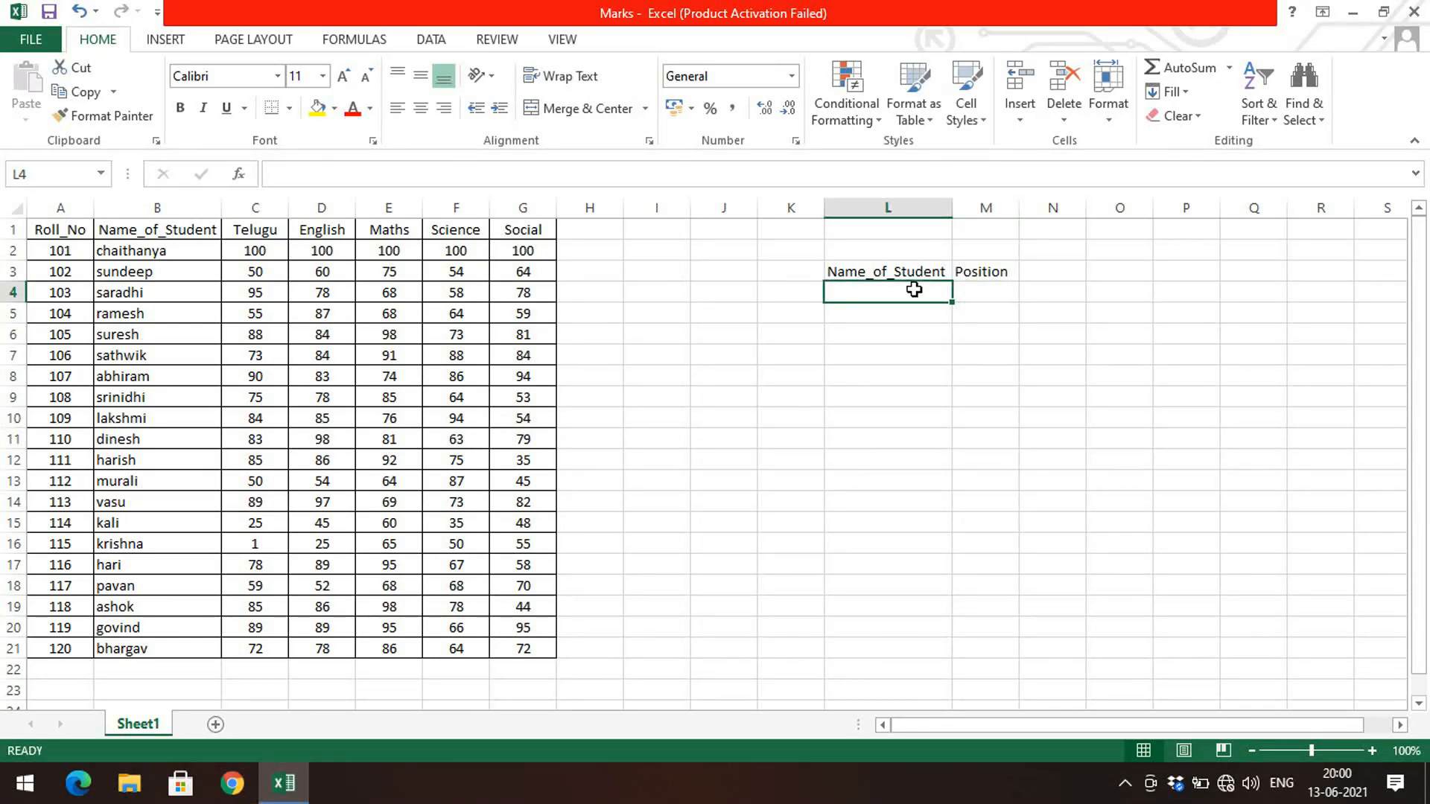
left_click(988, 291)
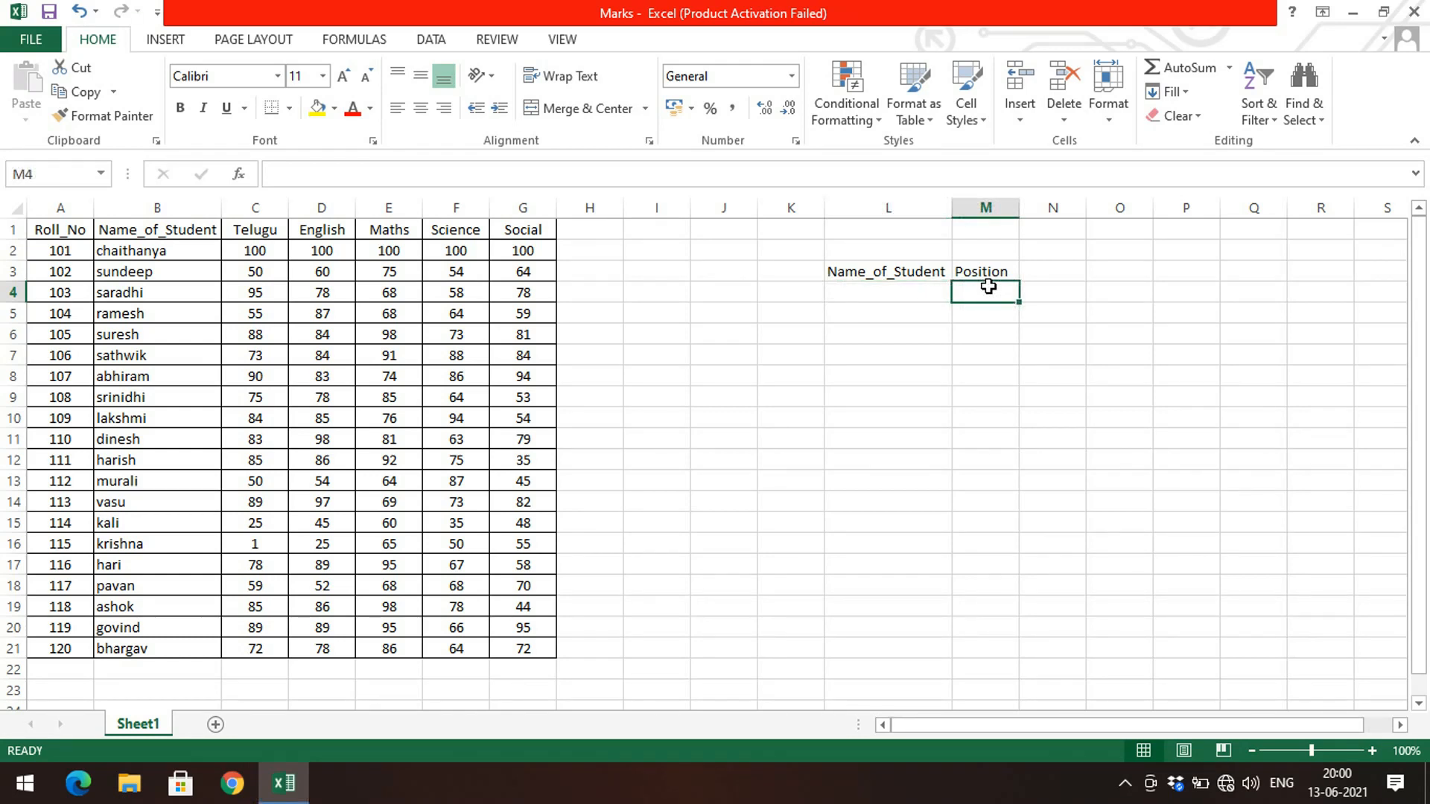
type("=match")
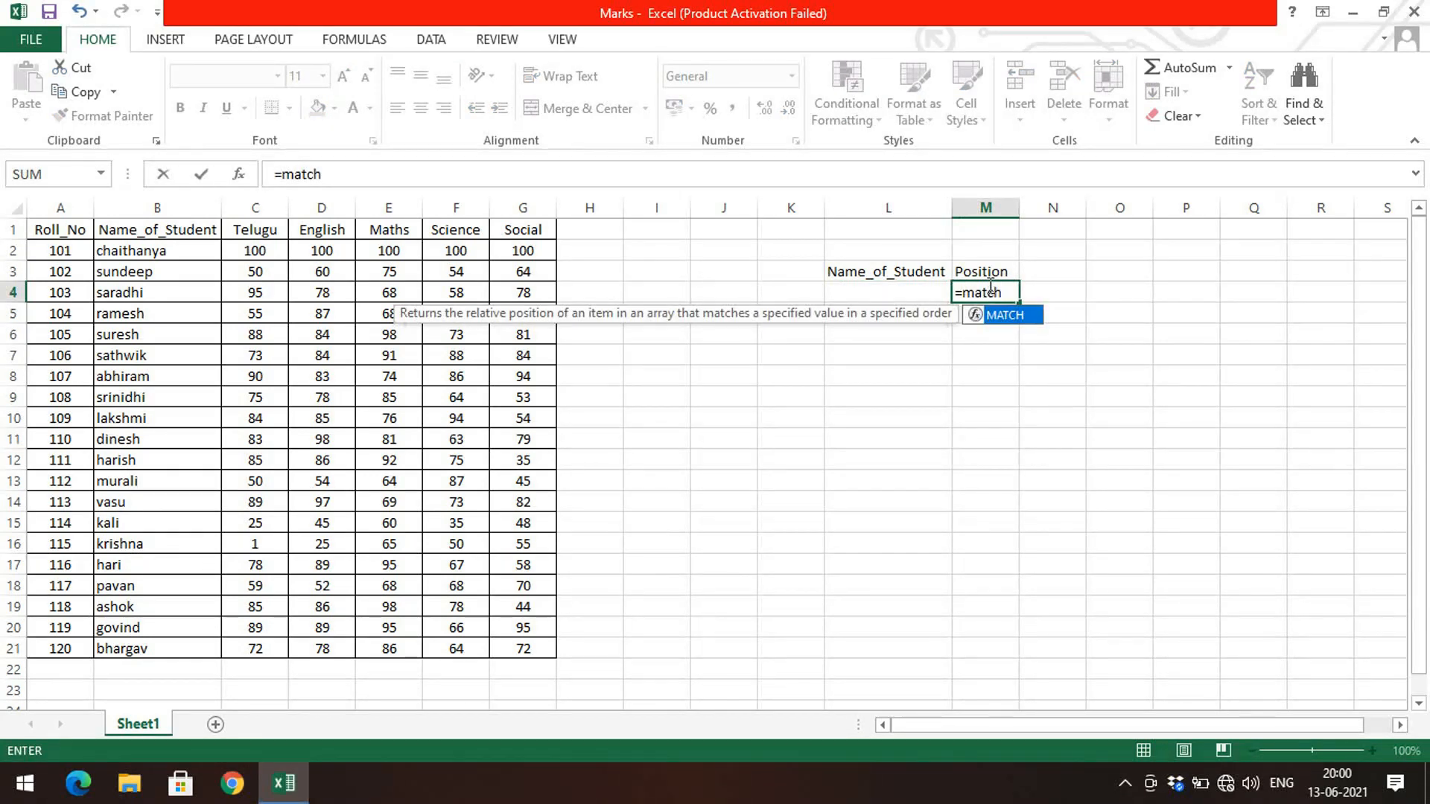
type("(")
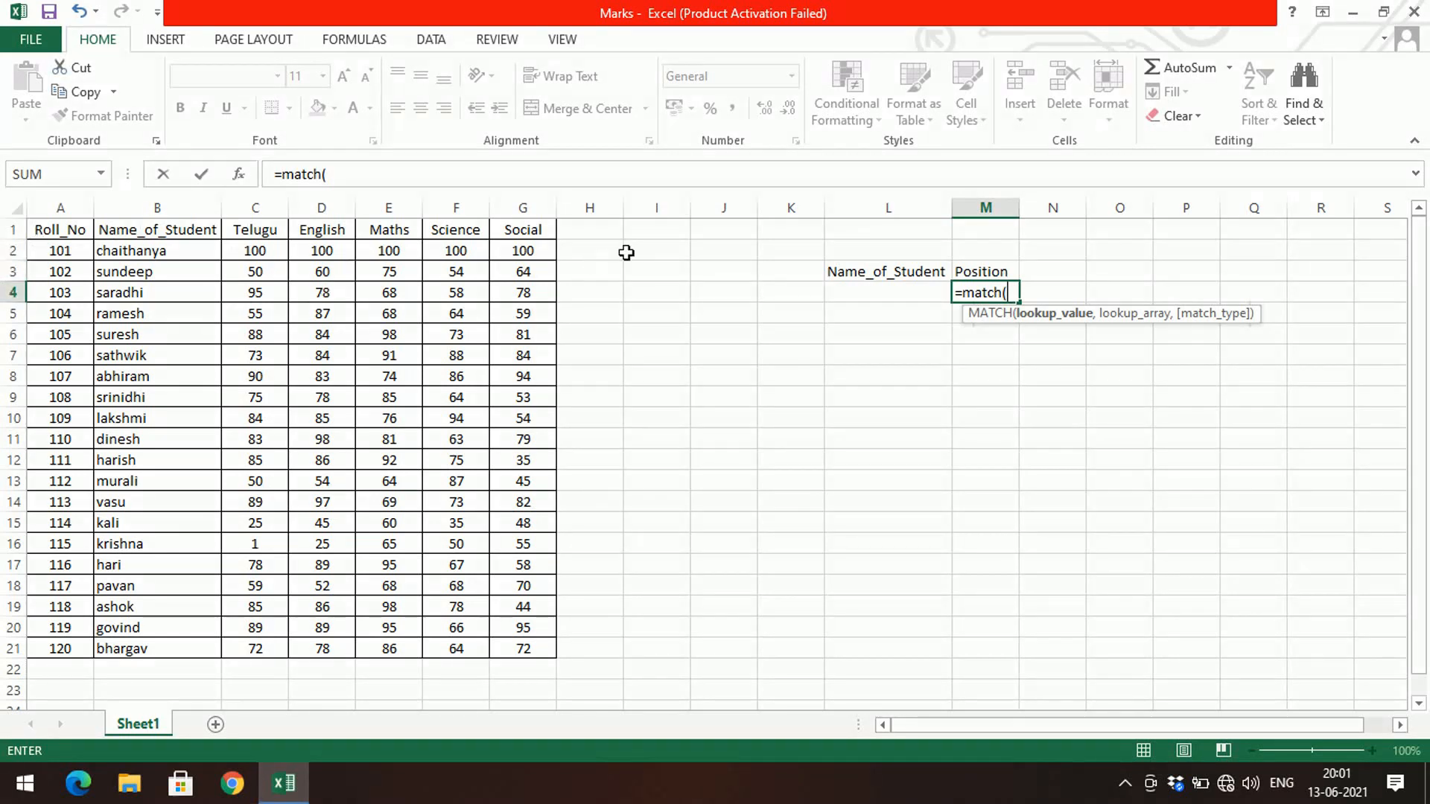
left_click(904, 294)
type(",")
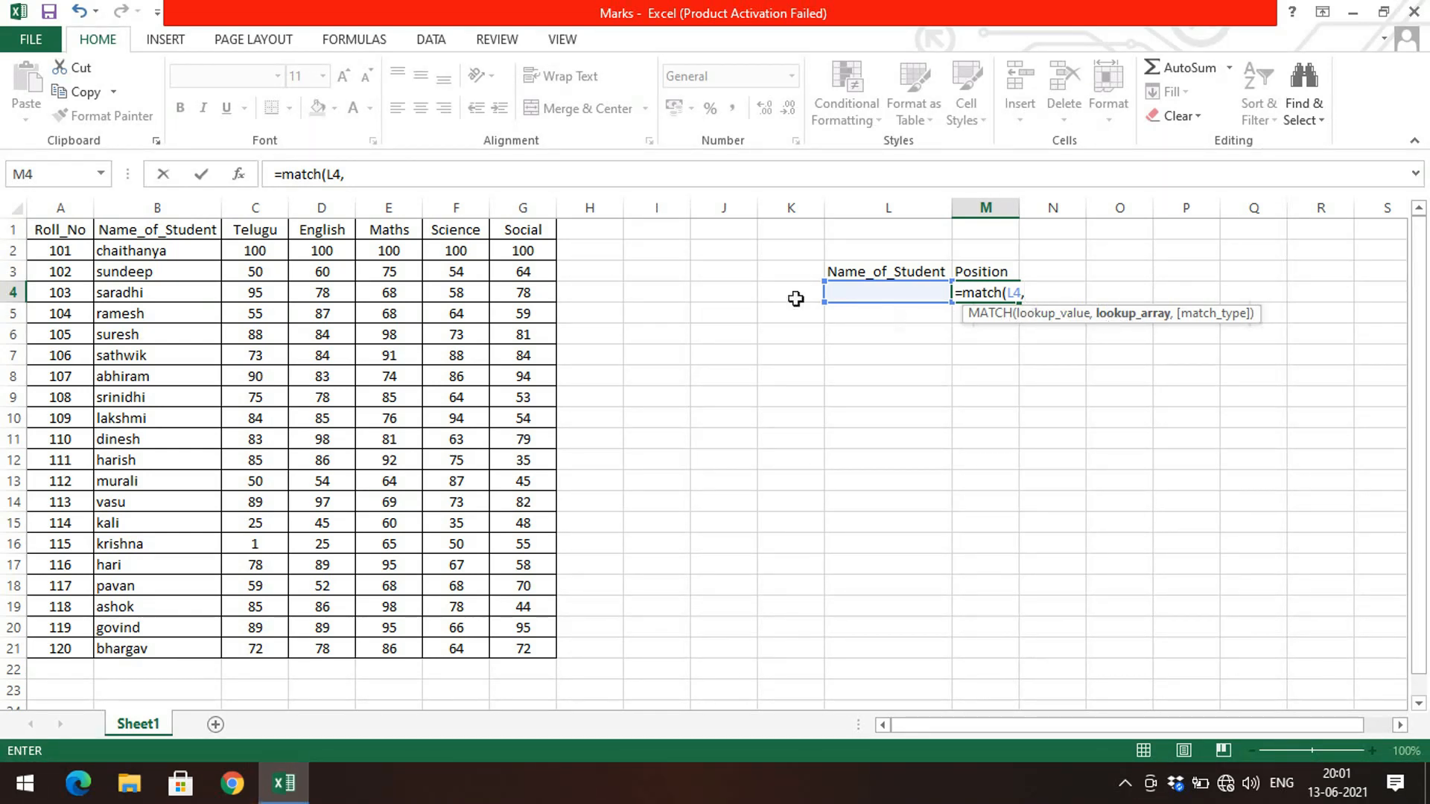
left_click_drag(182, 254, 165, 654)
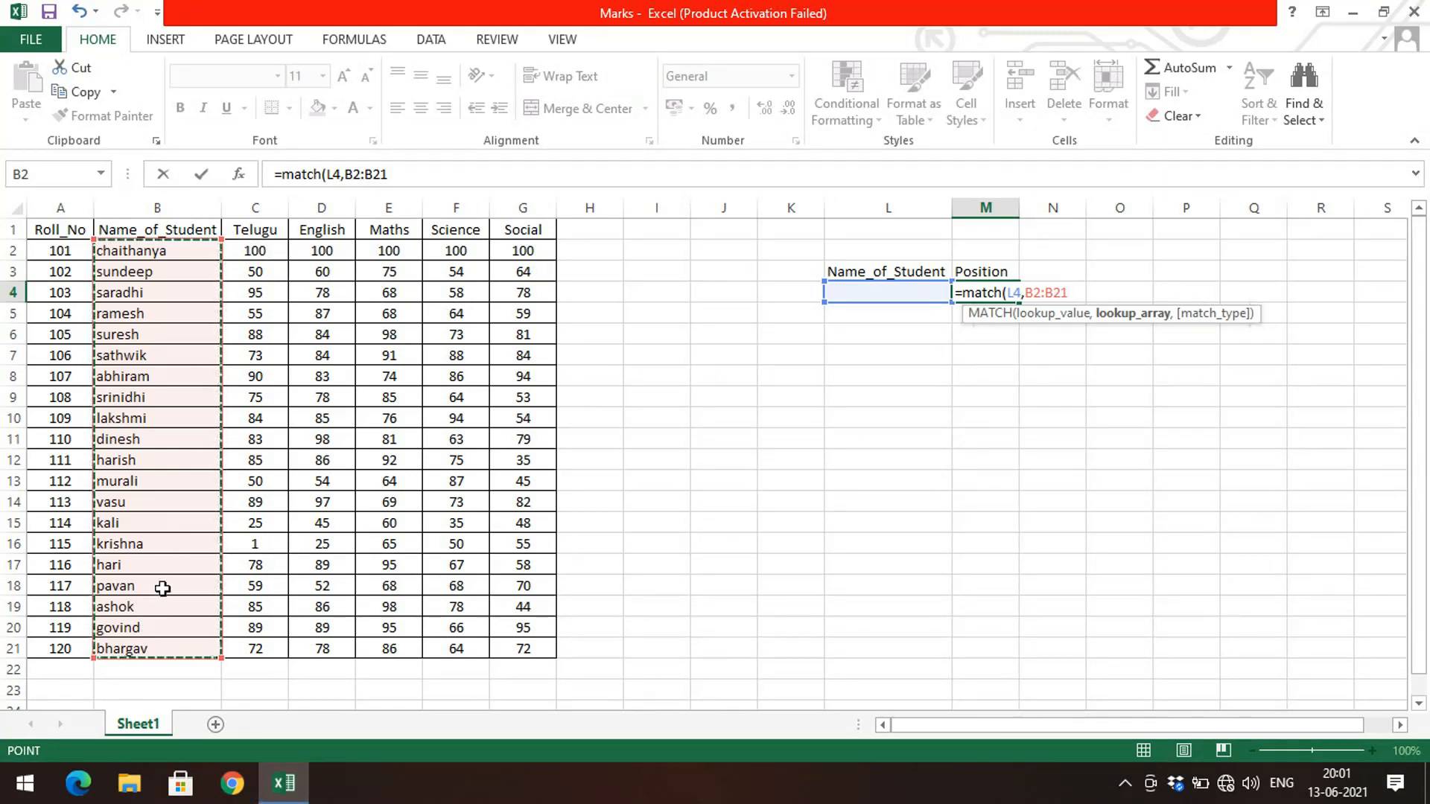
type(",")
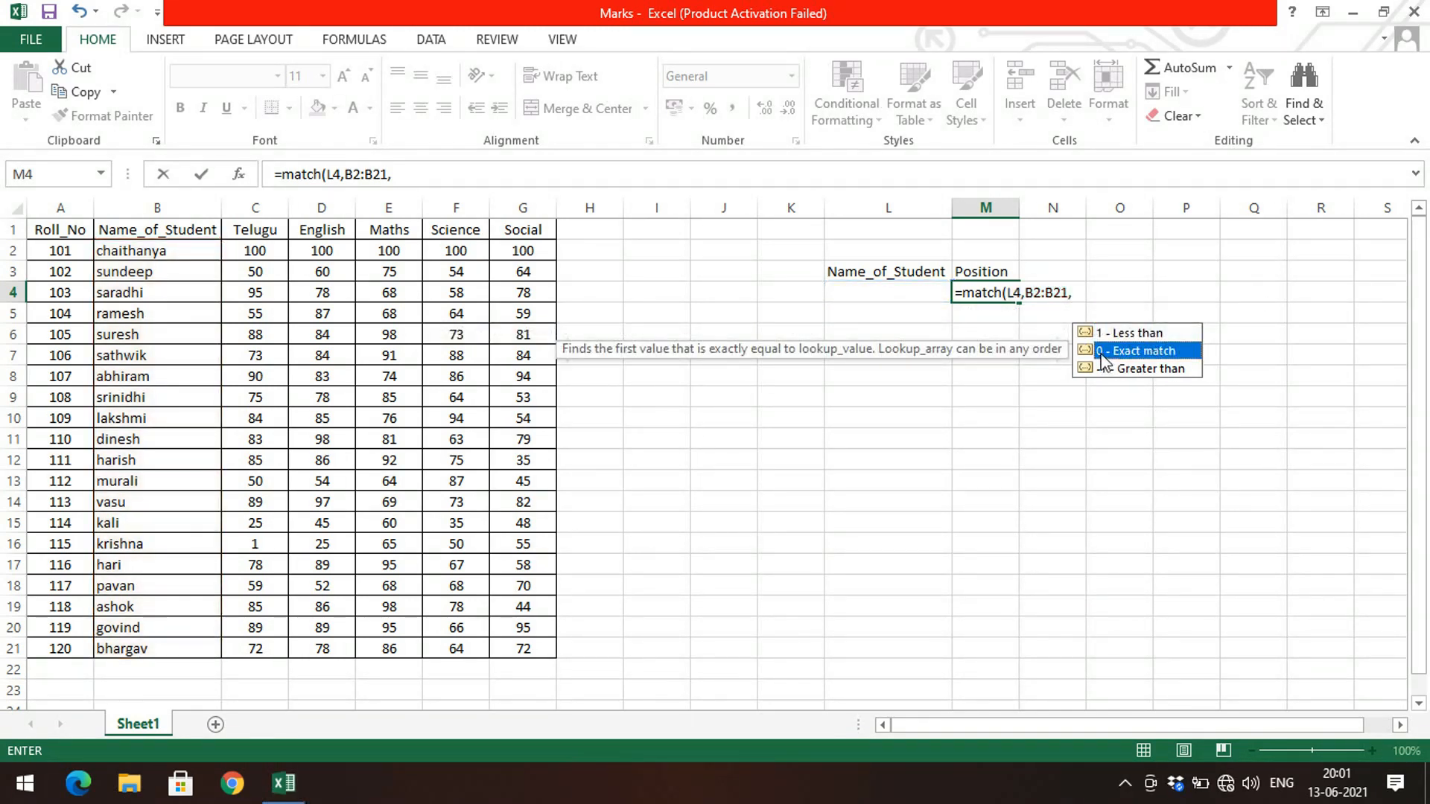
left_click(1080, 291)
type("0)")
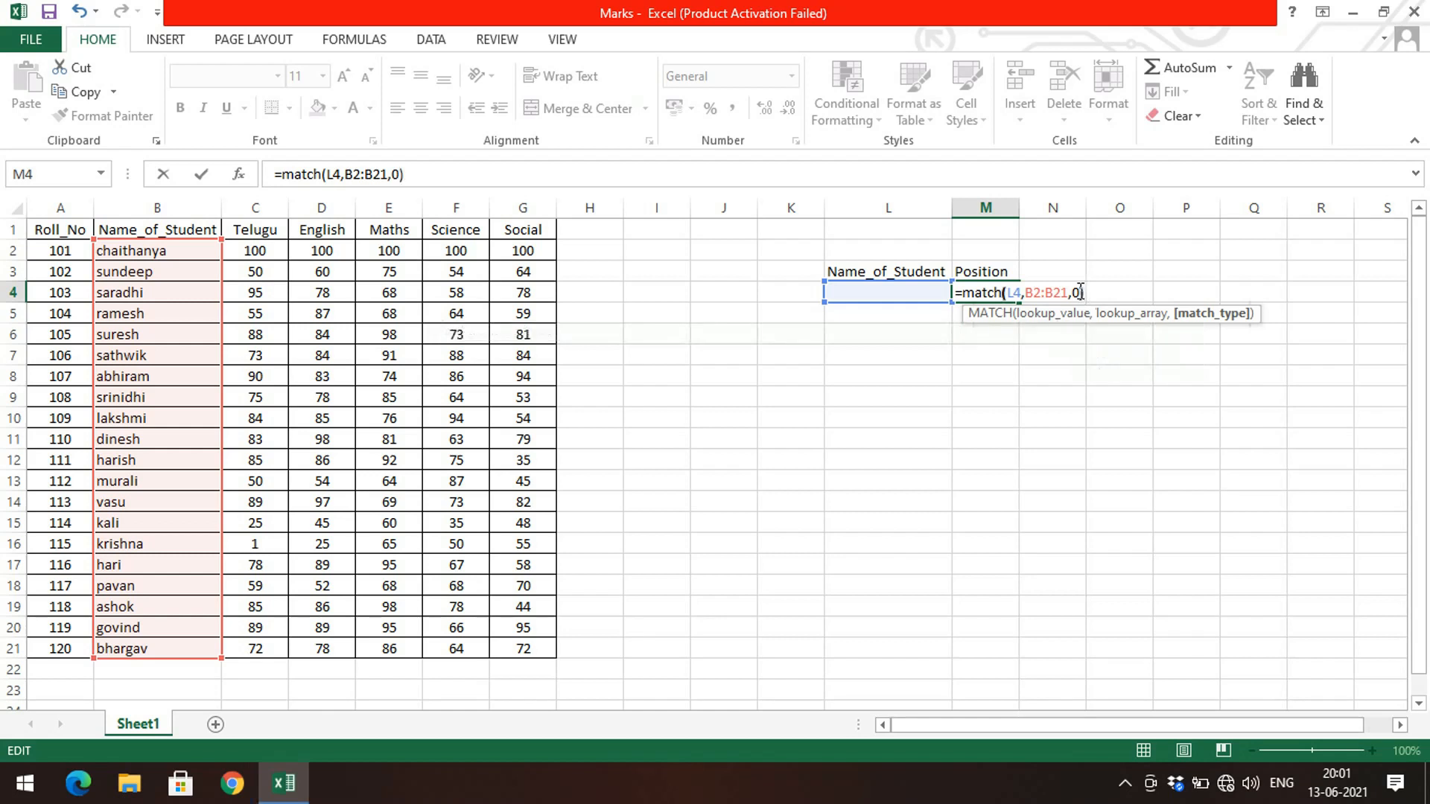
key("Return")
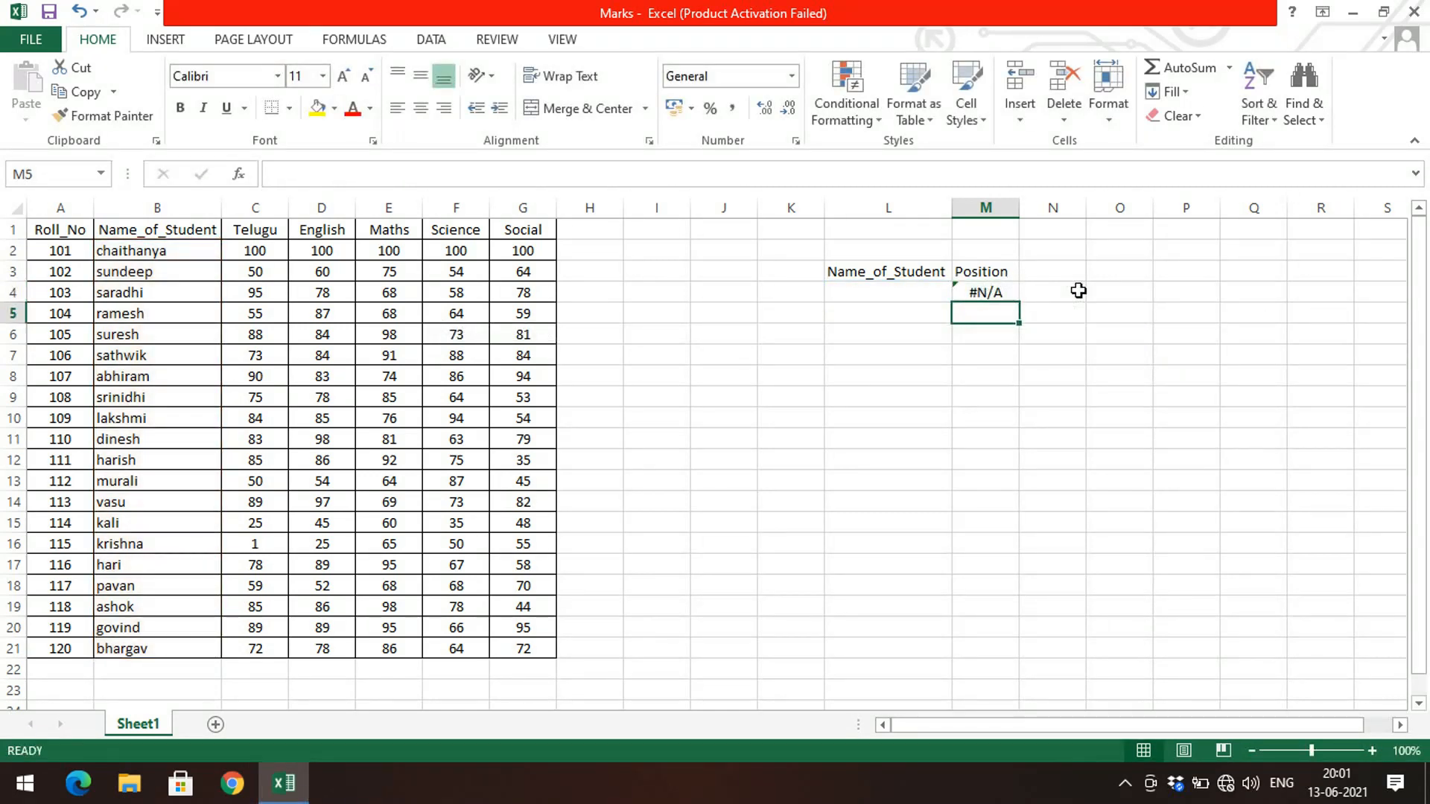
Step: Enter chaithanya as the student name in L4 and check it against the name list
left_click(878, 293)
type("cha")
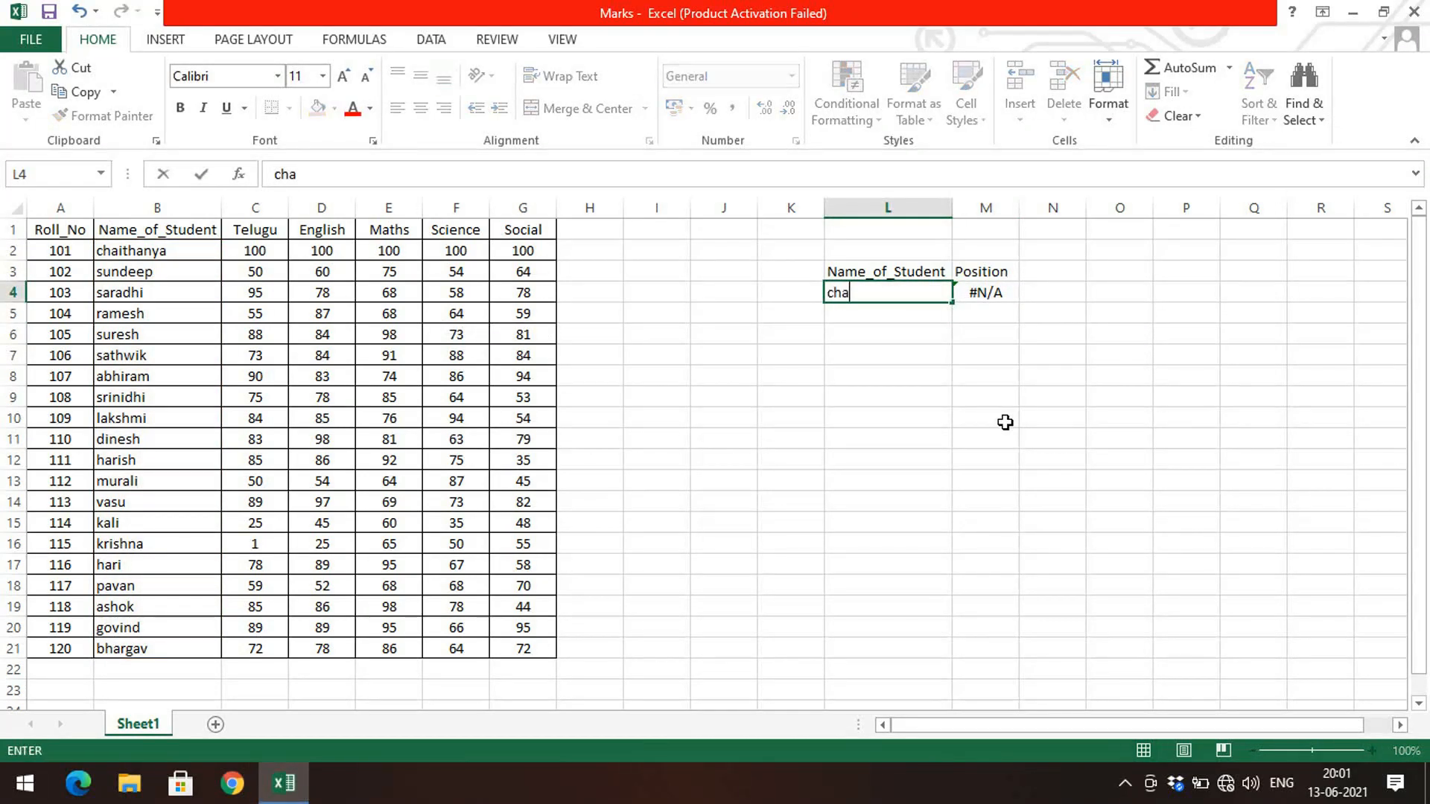
type("ithanya")
key("Return")
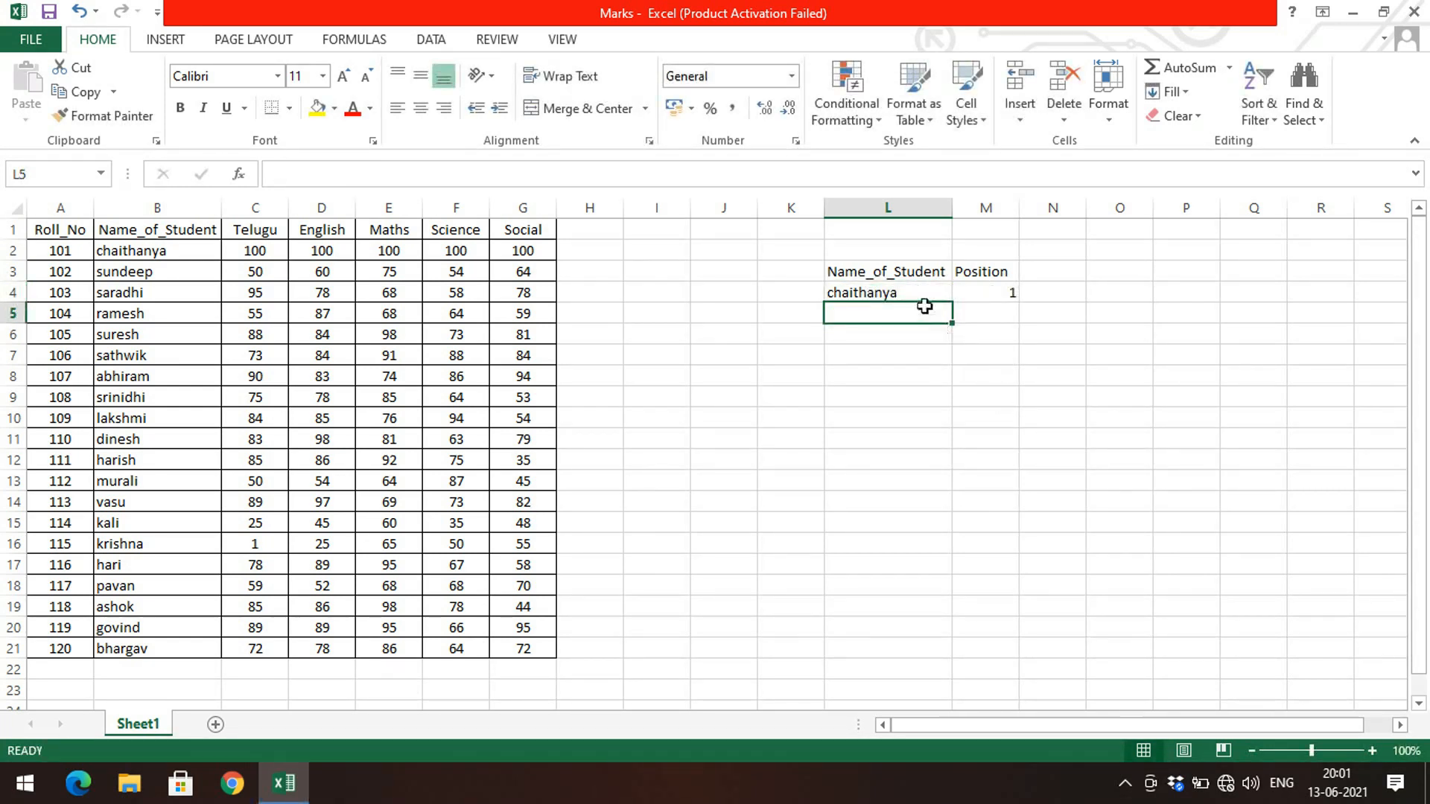
left_click(198, 250)
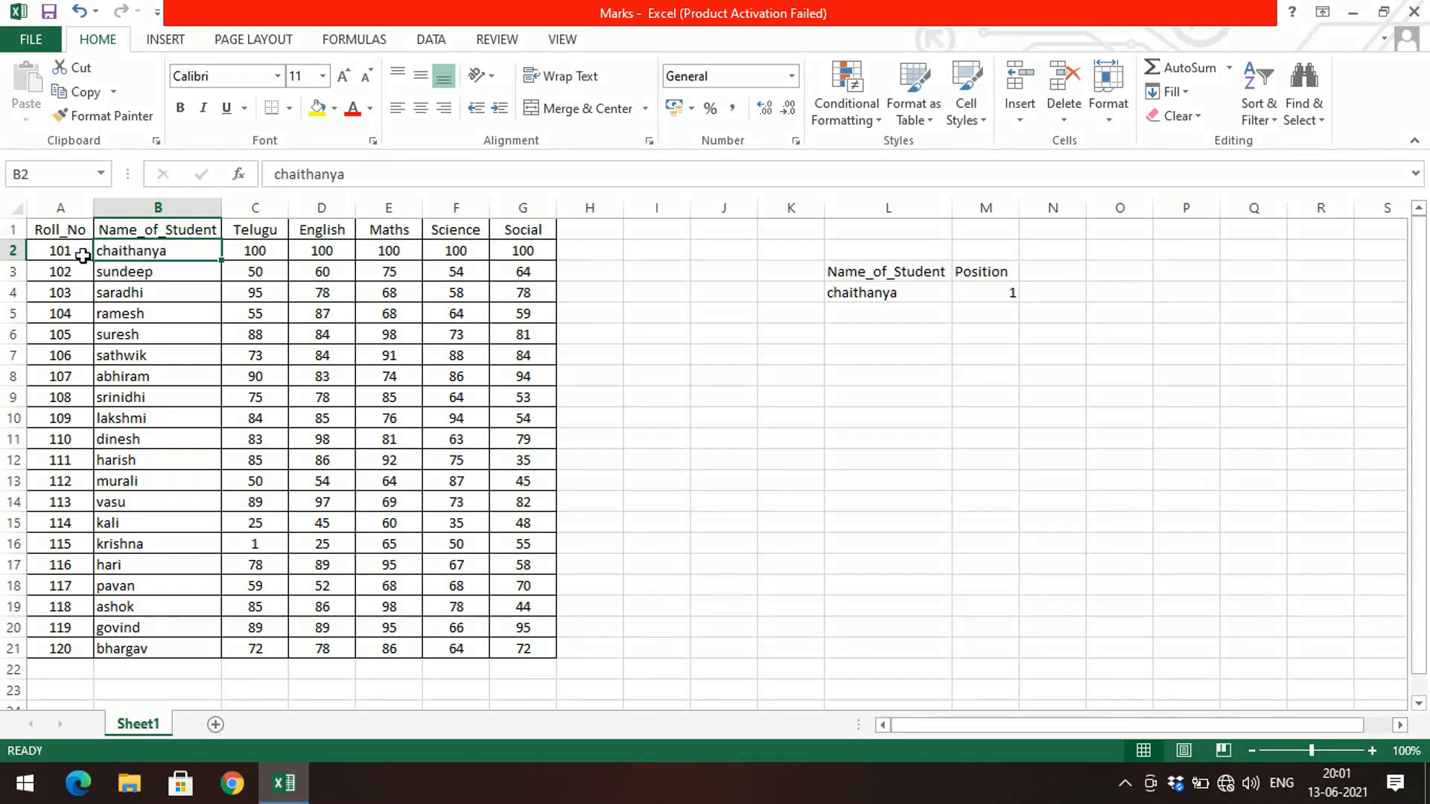
Step: Replace the student name in L4 with murali and locate that name in the list
left_click(848, 298)
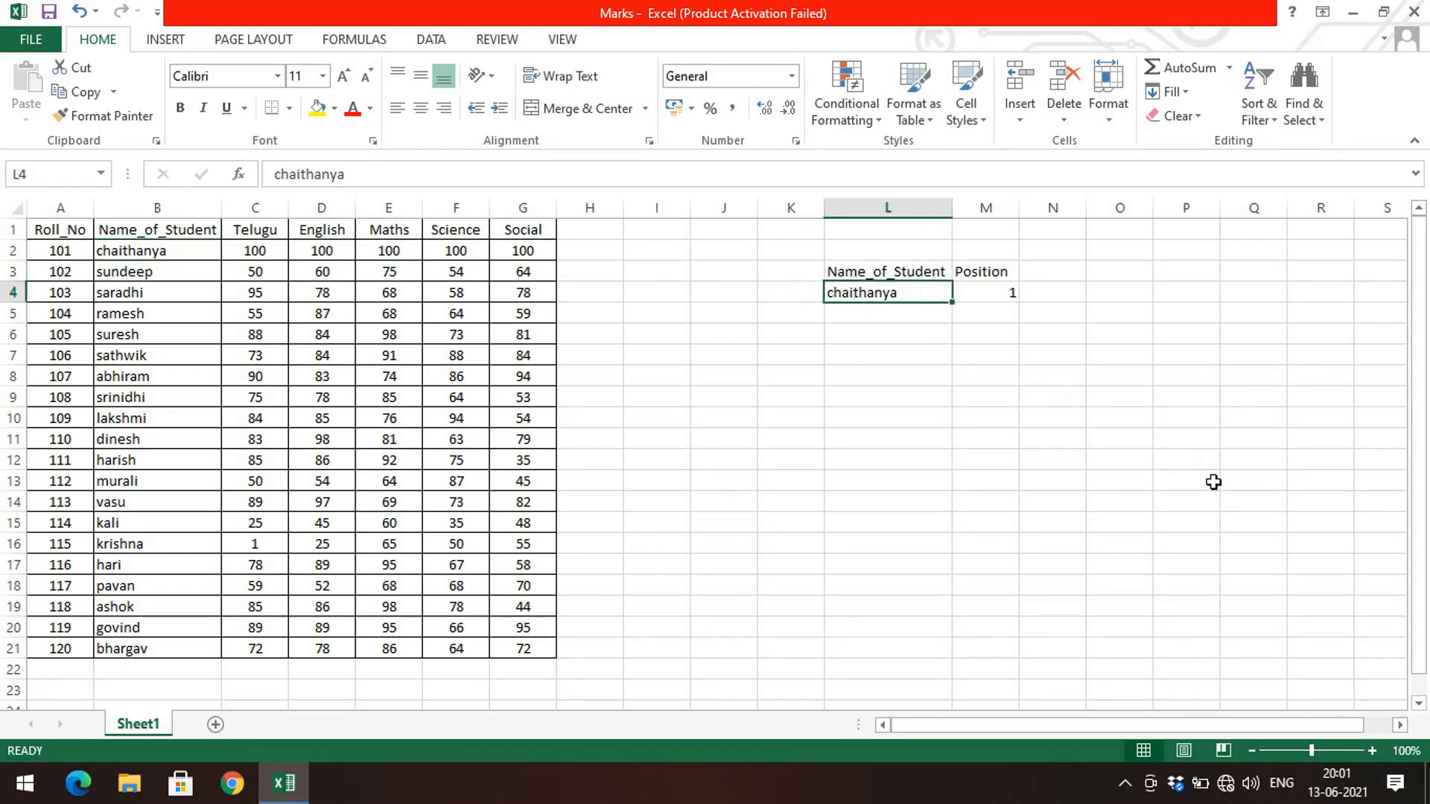
type("murali")
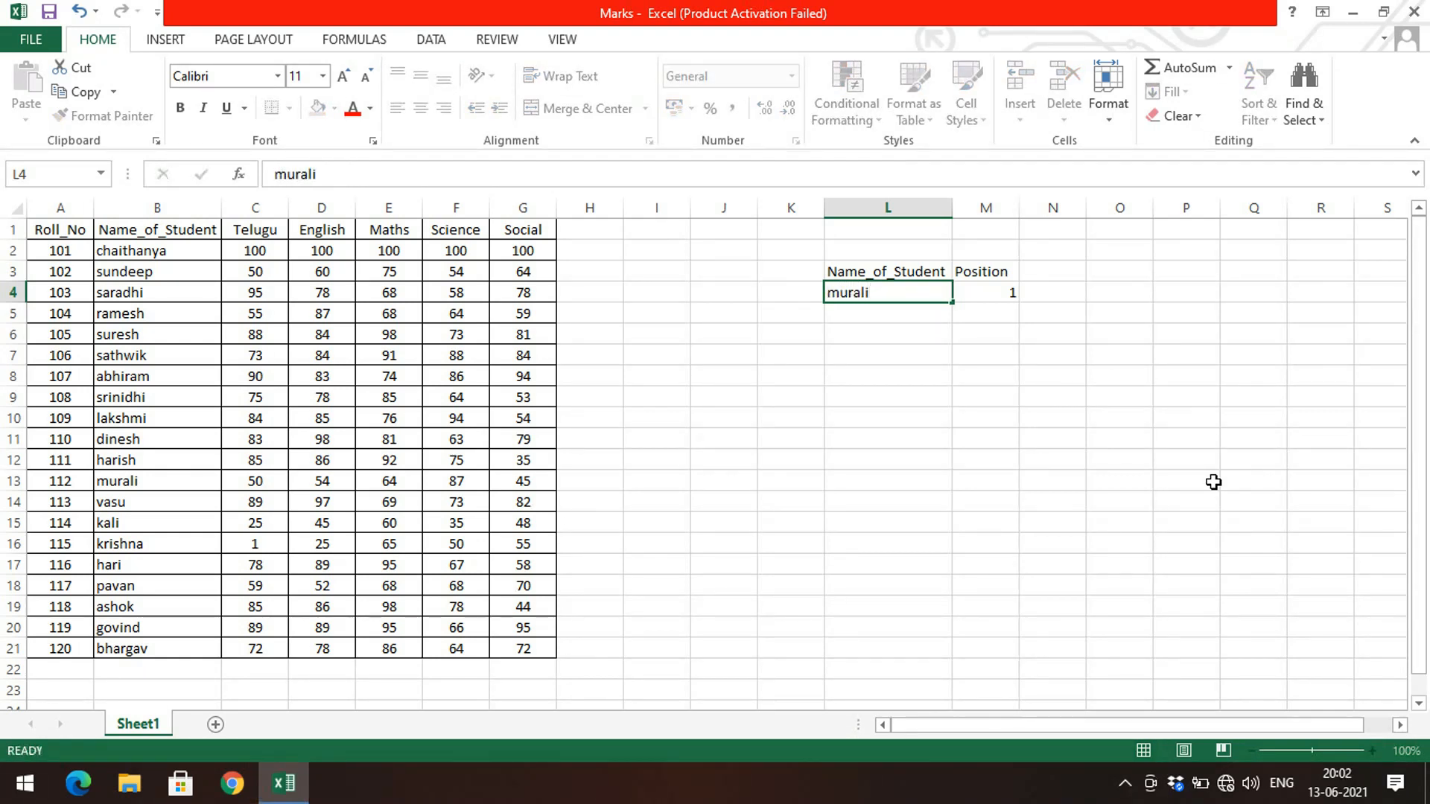
key("Return")
left_click(905, 291)
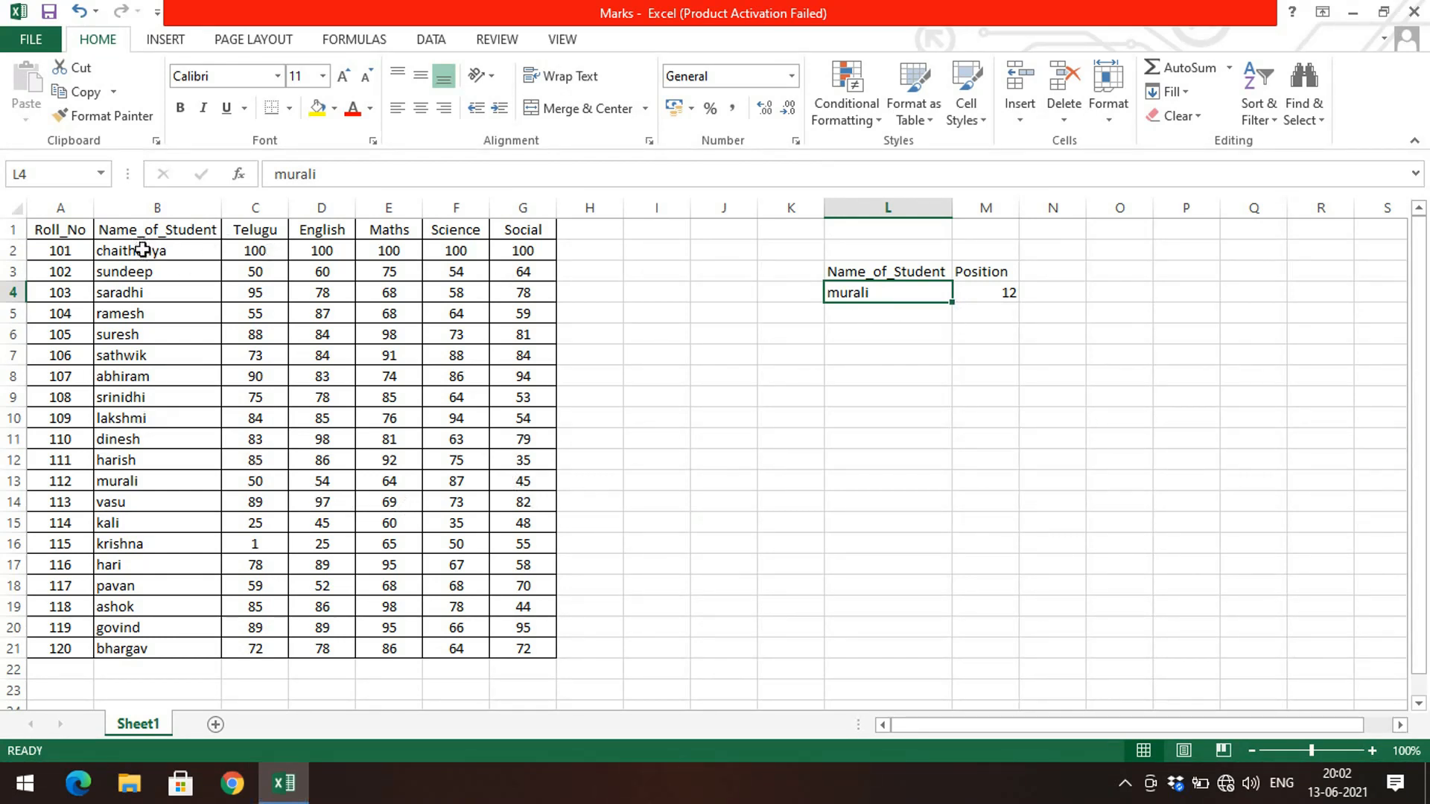
left_click_drag(144, 250, 120, 481)
Step: Replace the student name in L4 with dinesh and locate that student's row in the table
left_click(943, 299)
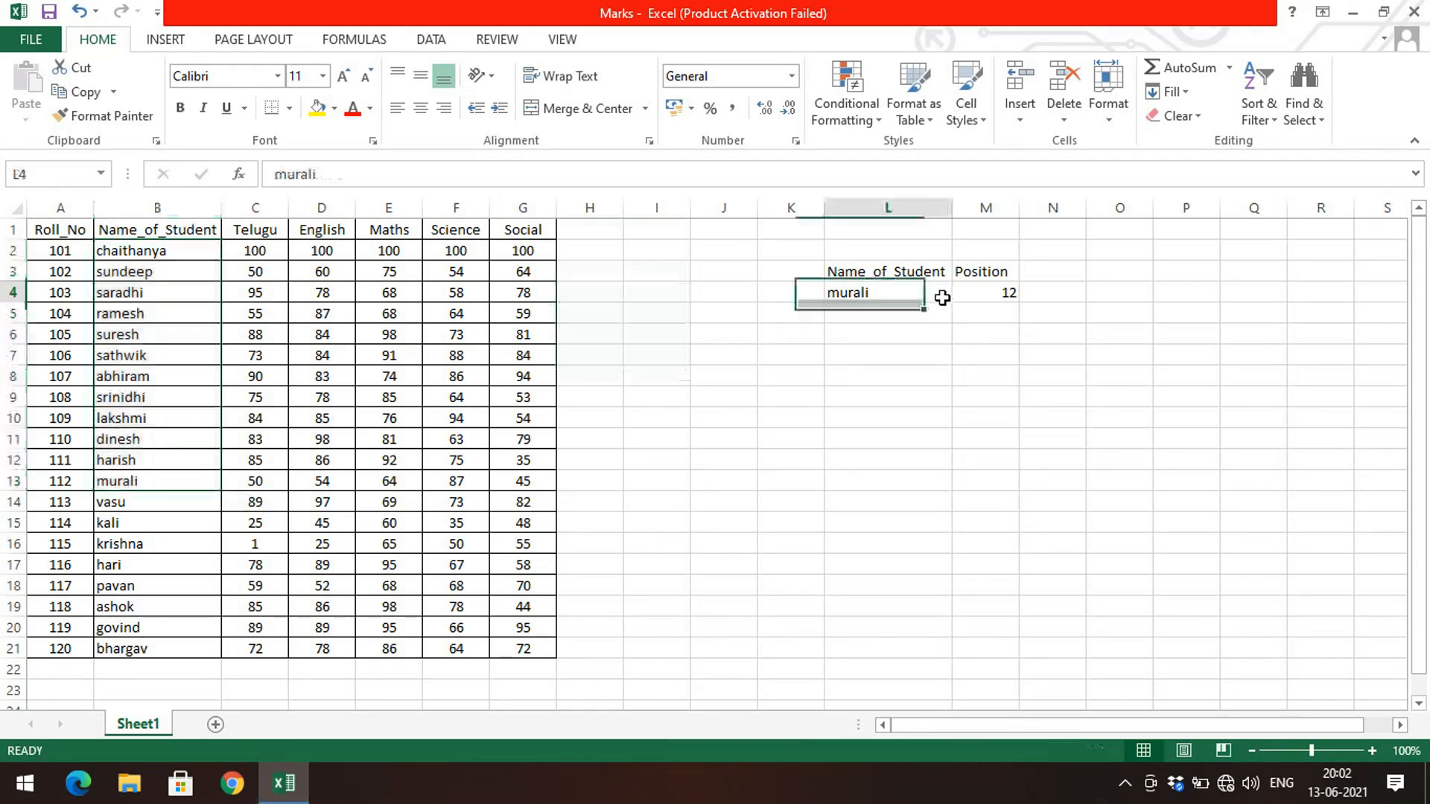
type("dinesh")
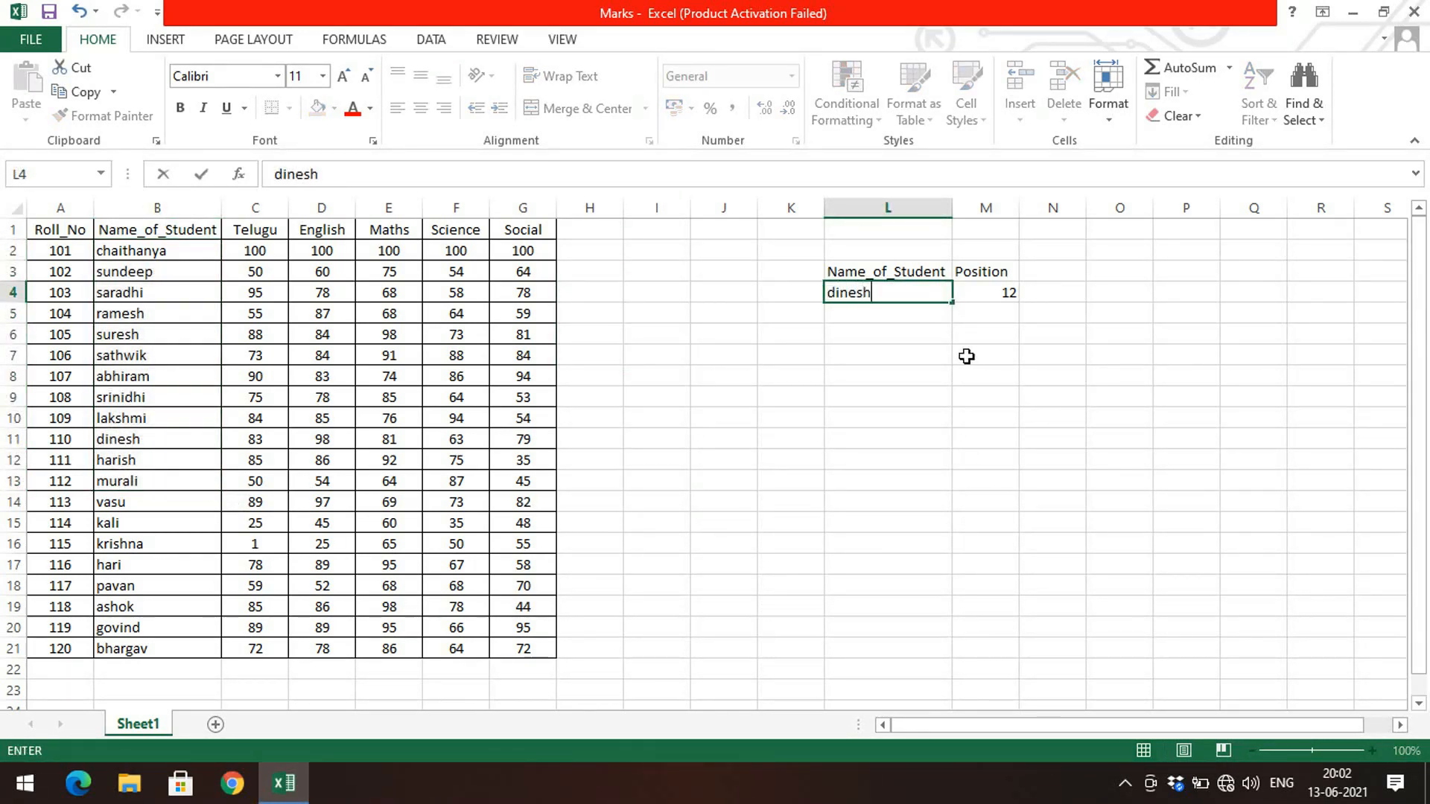
key("Return")
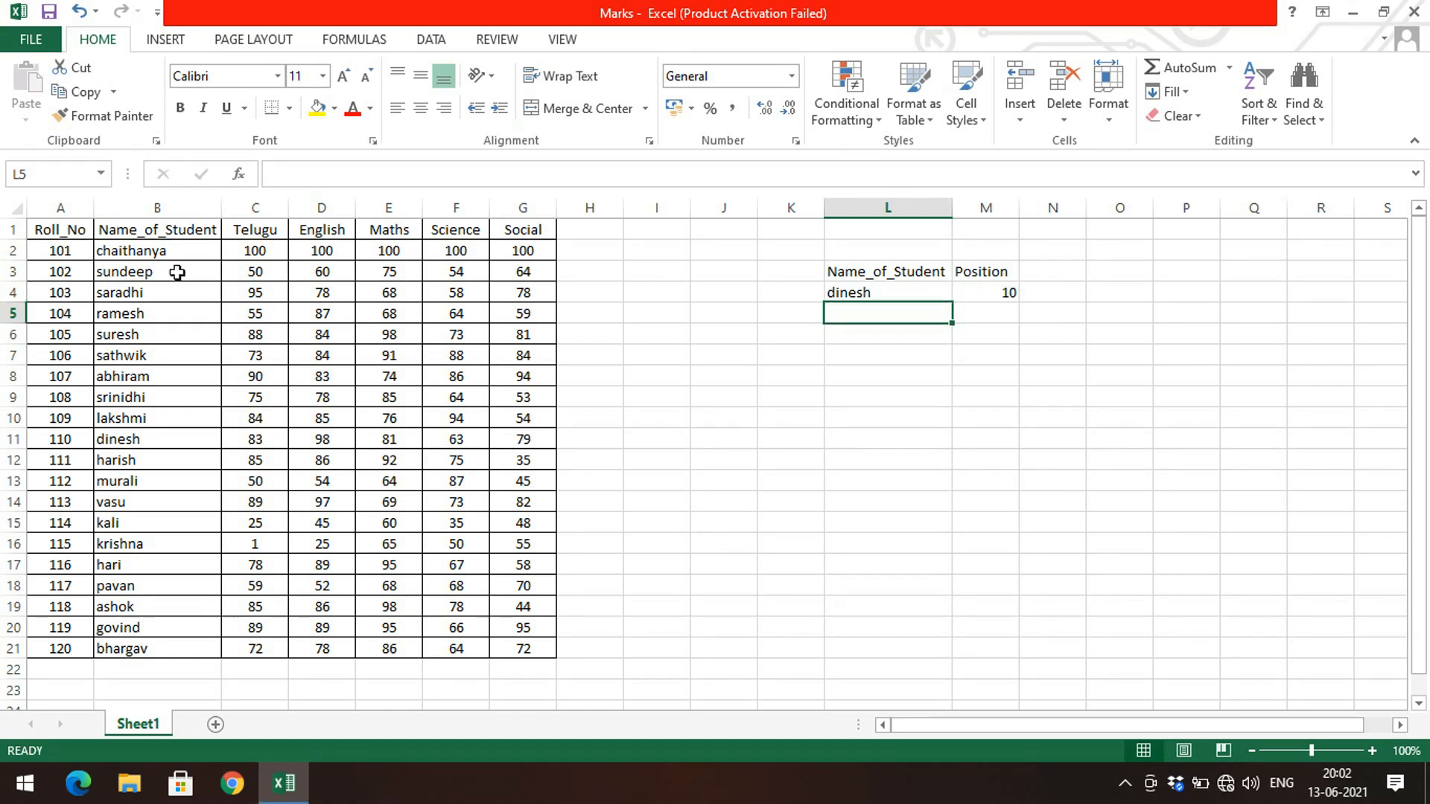
left_click_drag(147, 248, 198, 442)
left_click(118, 439)
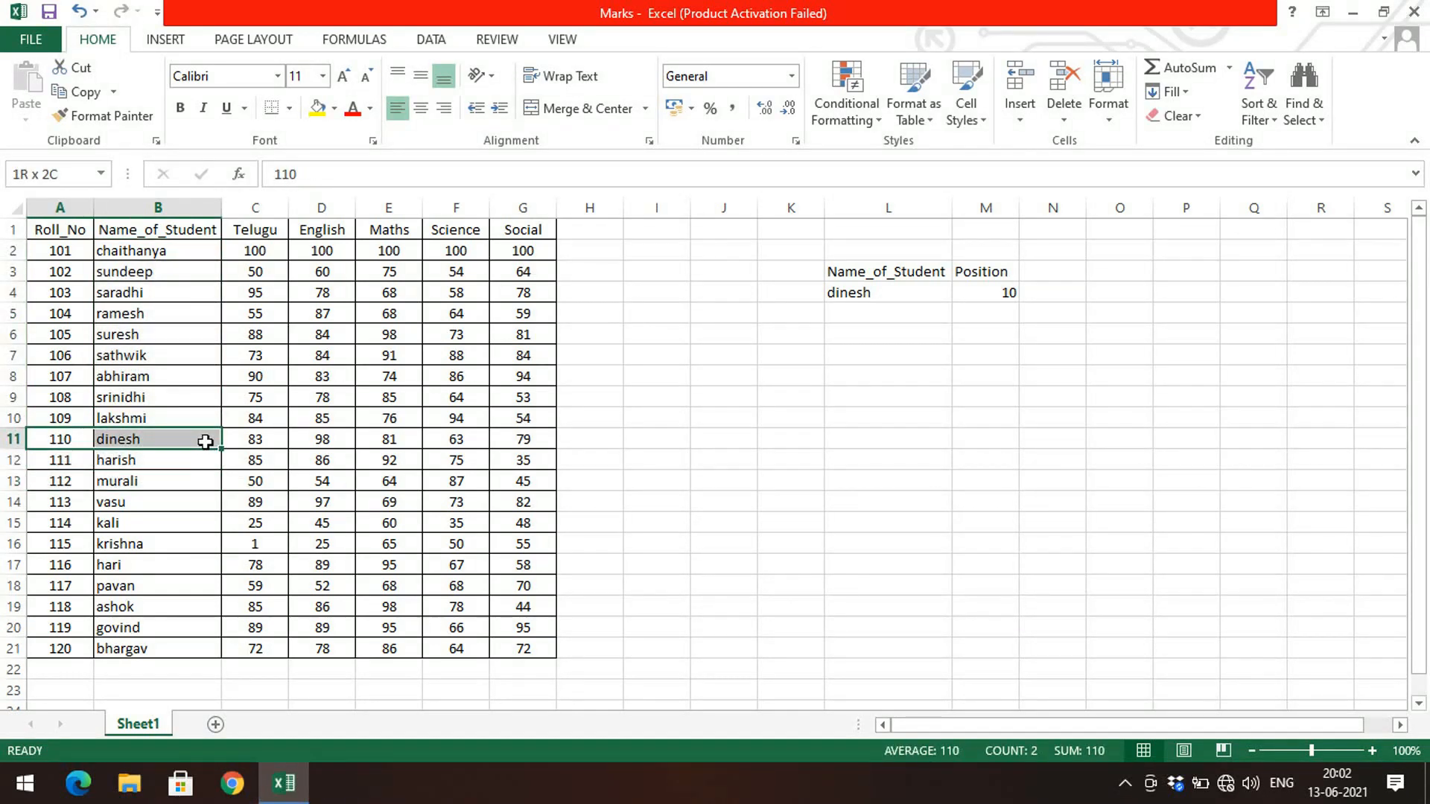
left_click(940, 293)
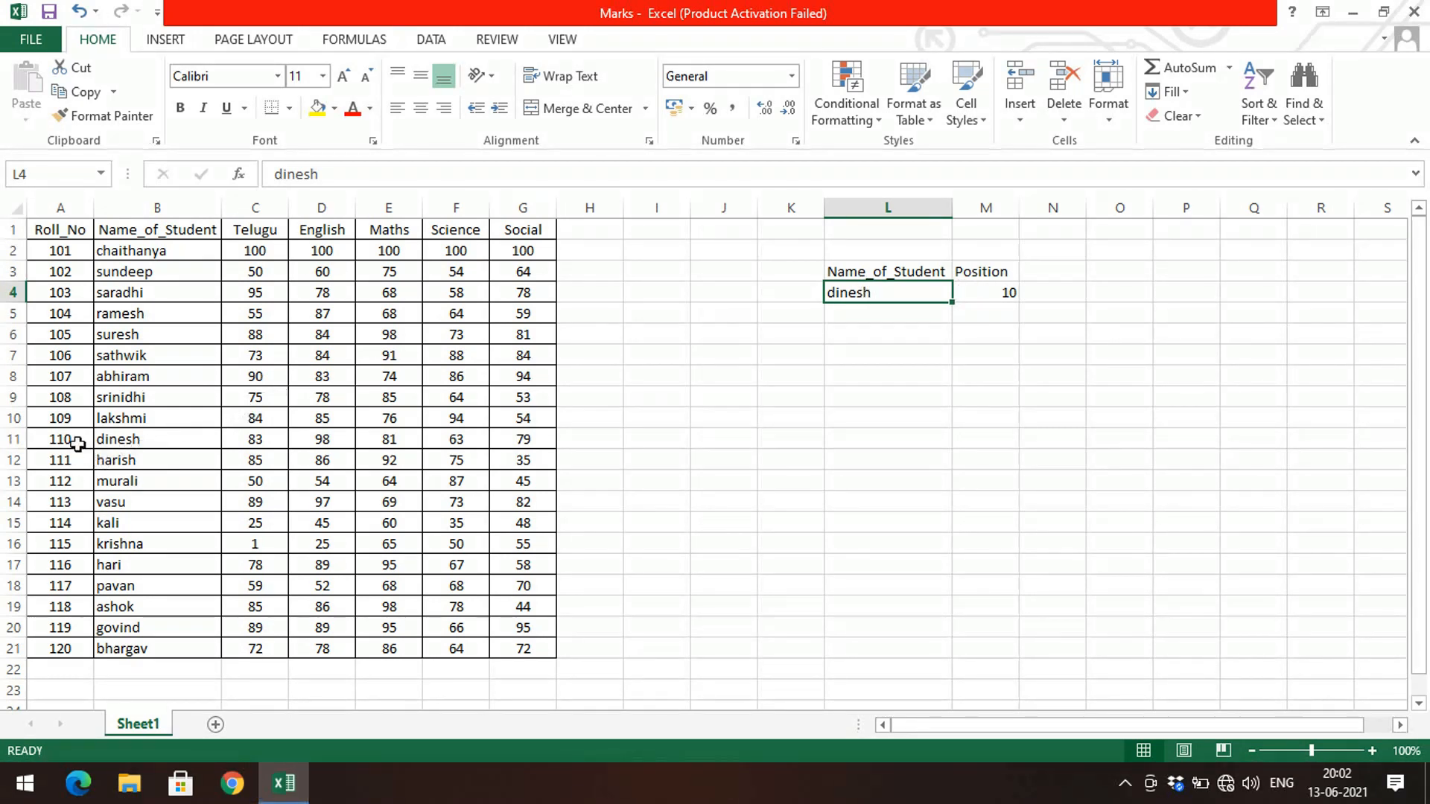
left_click_drag(79, 439, 525, 462)
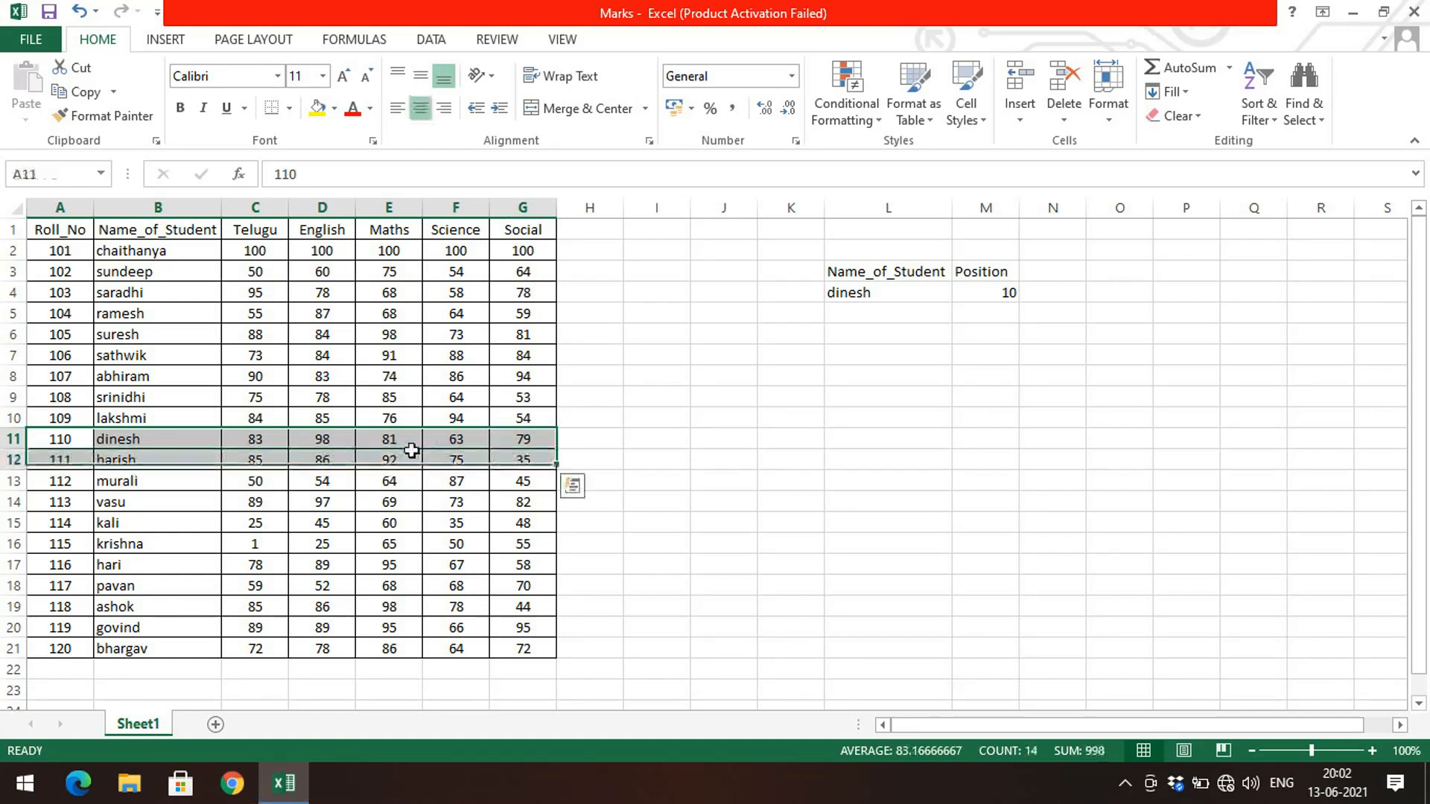
left_click(182, 441)
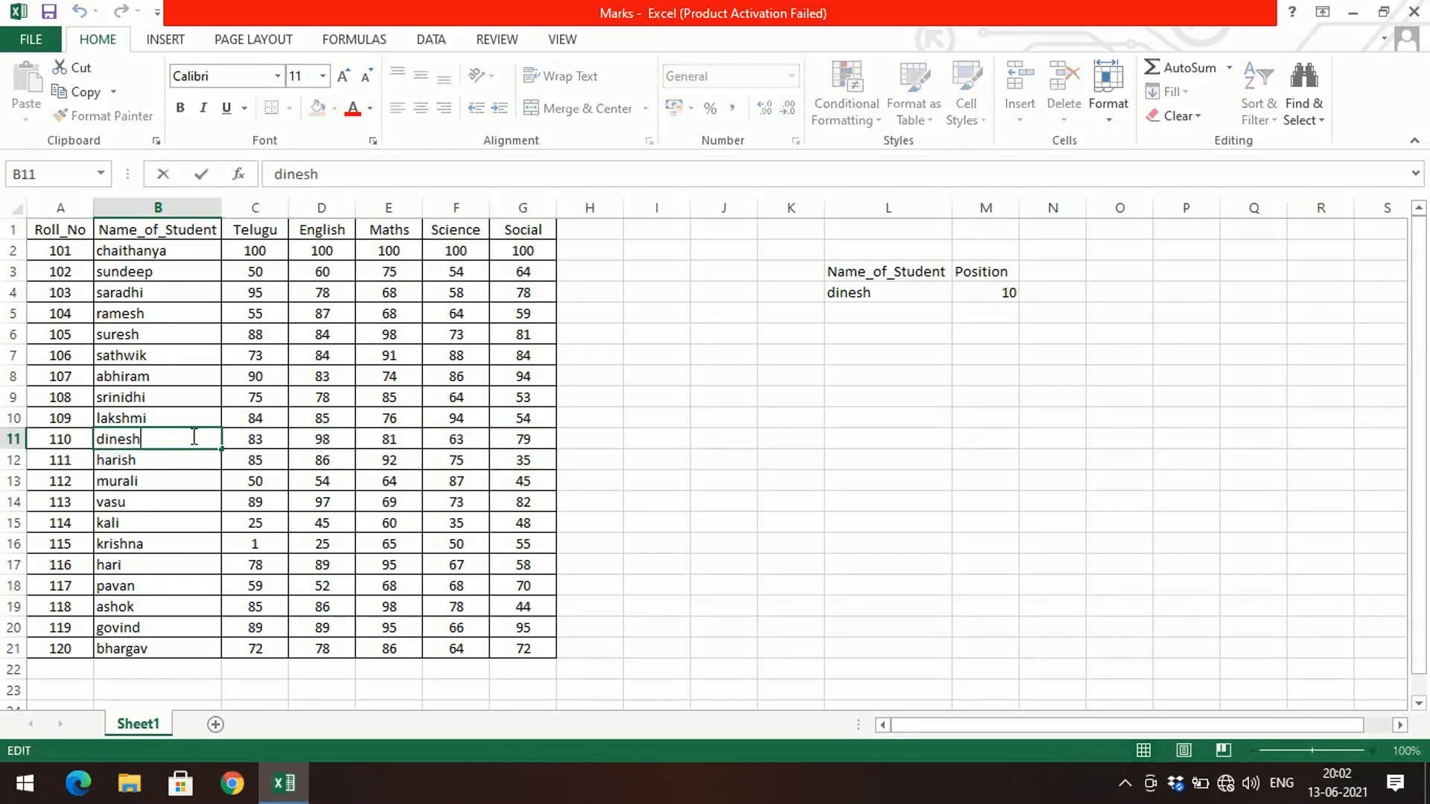
Step: Copy dinesh's row of marks into row 22 and give the new row the roll number 121
left_click_drag(194, 439, 570, 445)
key("ctrl+c")
left_click(144, 668)
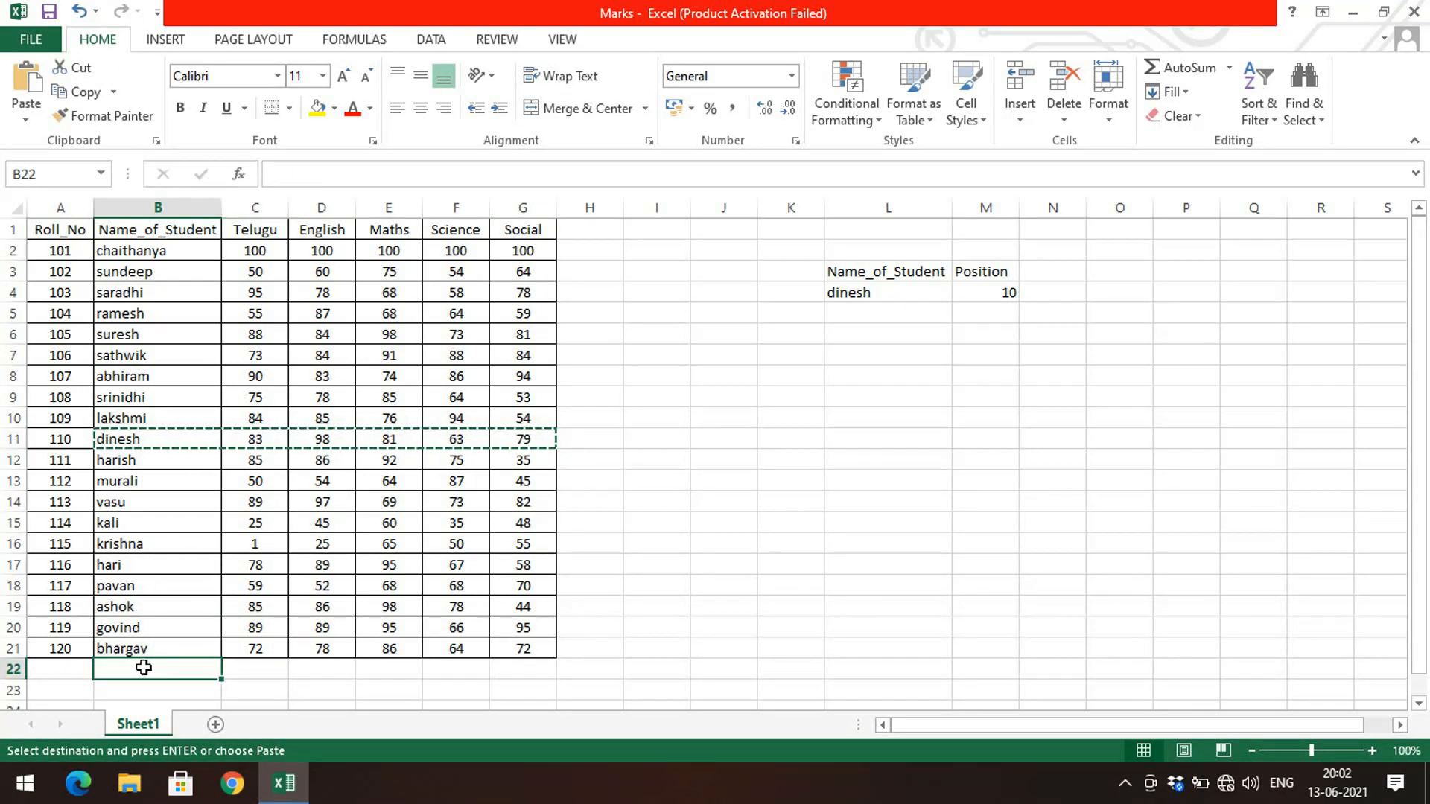
key("ctrl+v")
left_click(71, 669)
type("121")
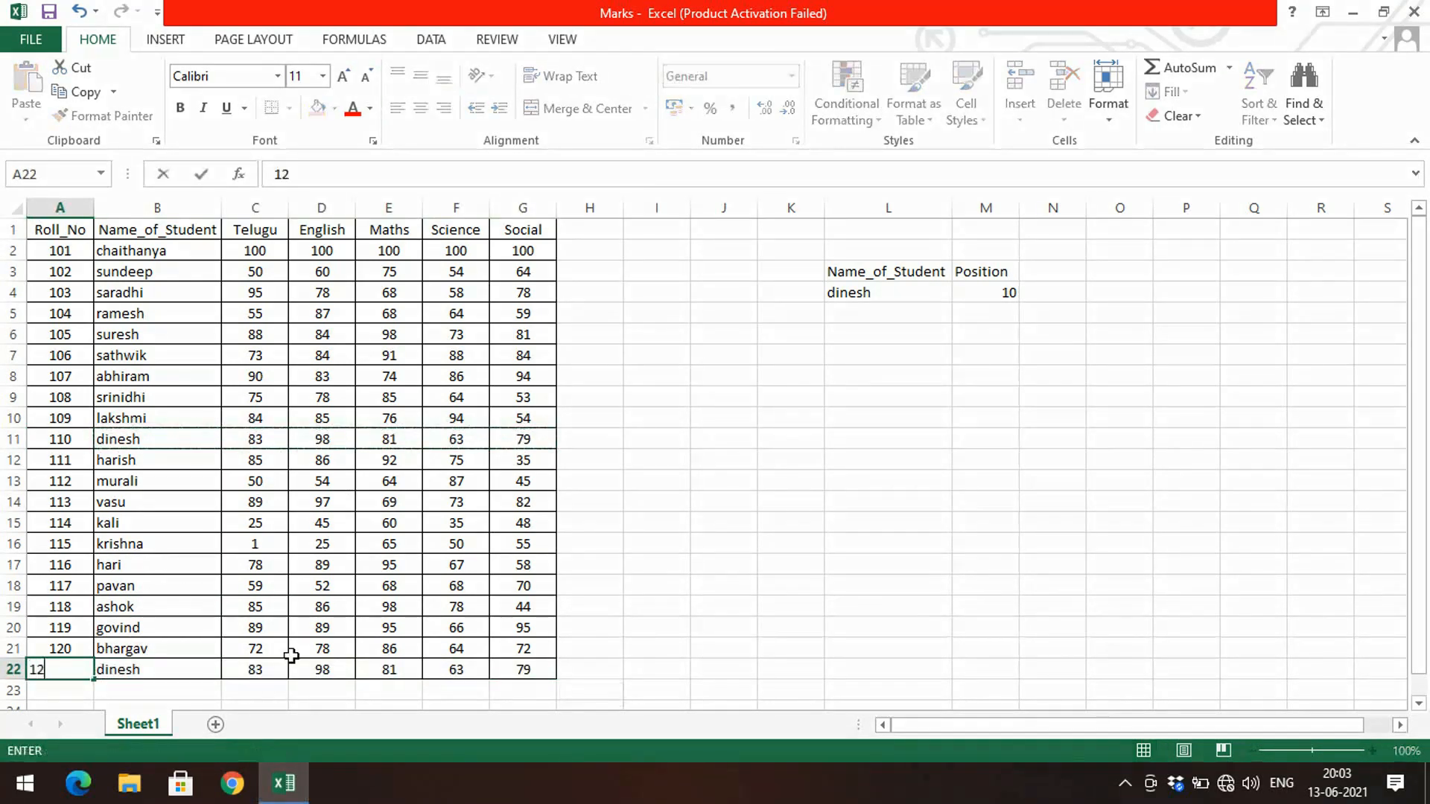
key("Return")
Step: Rename the student in B11 from the original entry to dinesh1
left_click(848, 526)
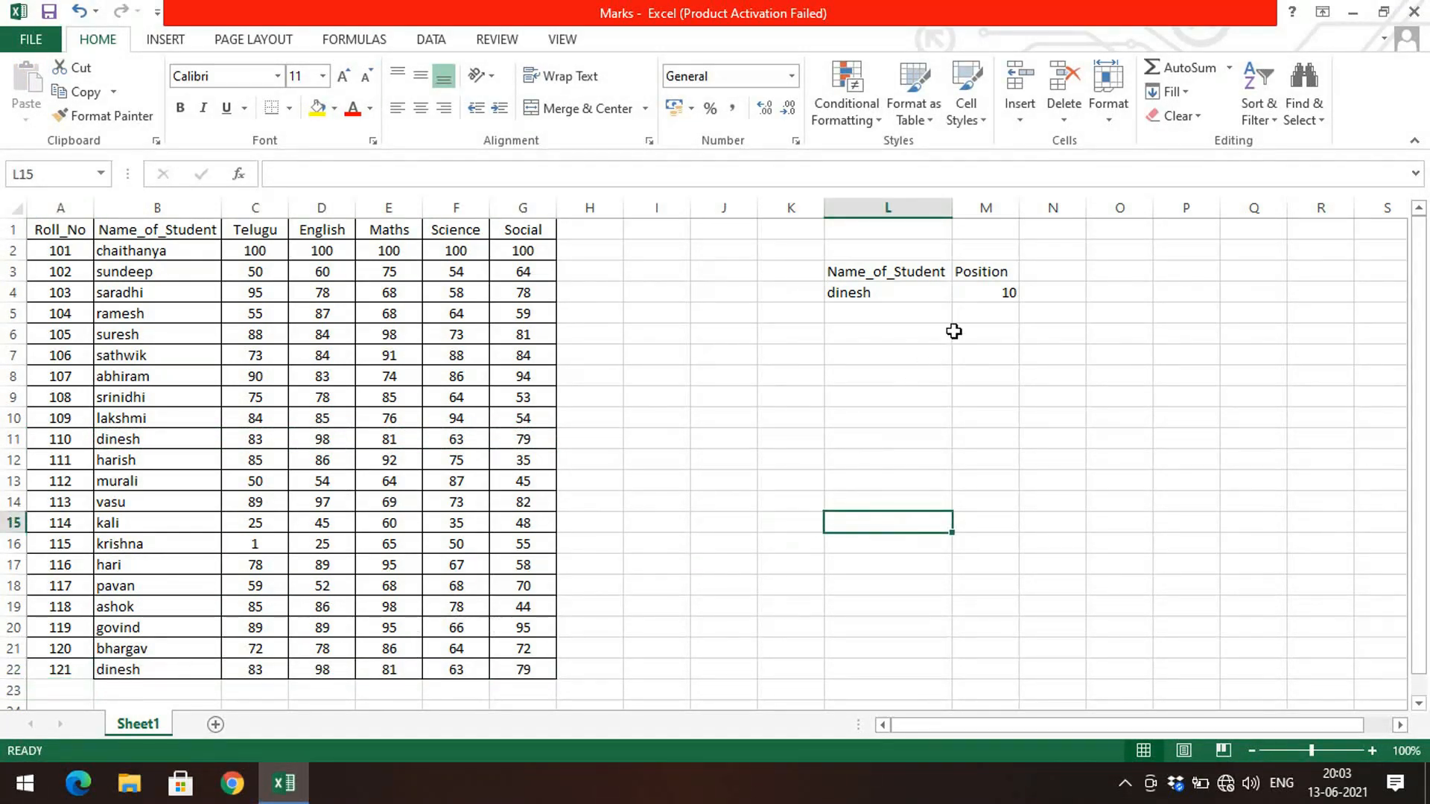
left_click(939, 292)
left_click(946, 315)
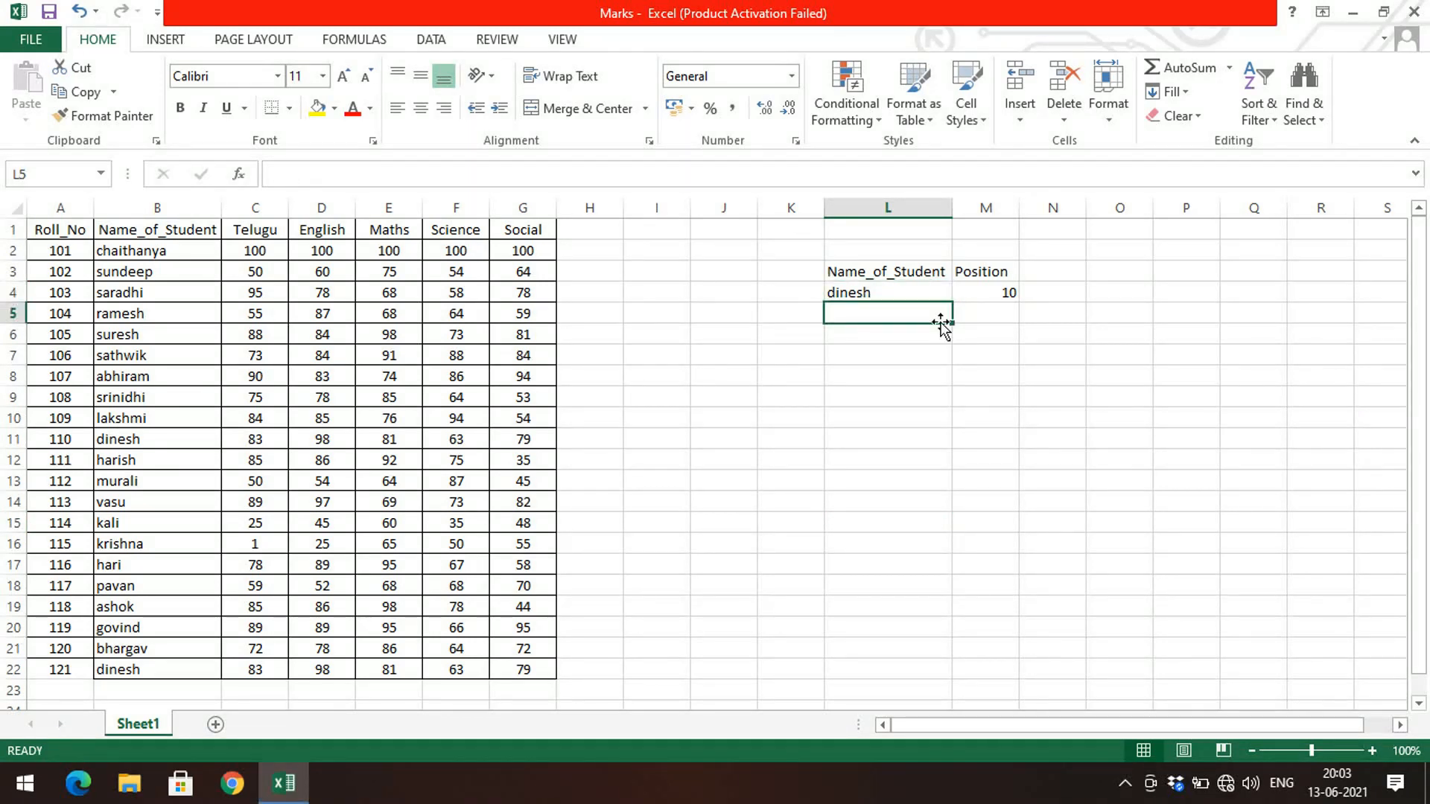
left_click(1006, 293)
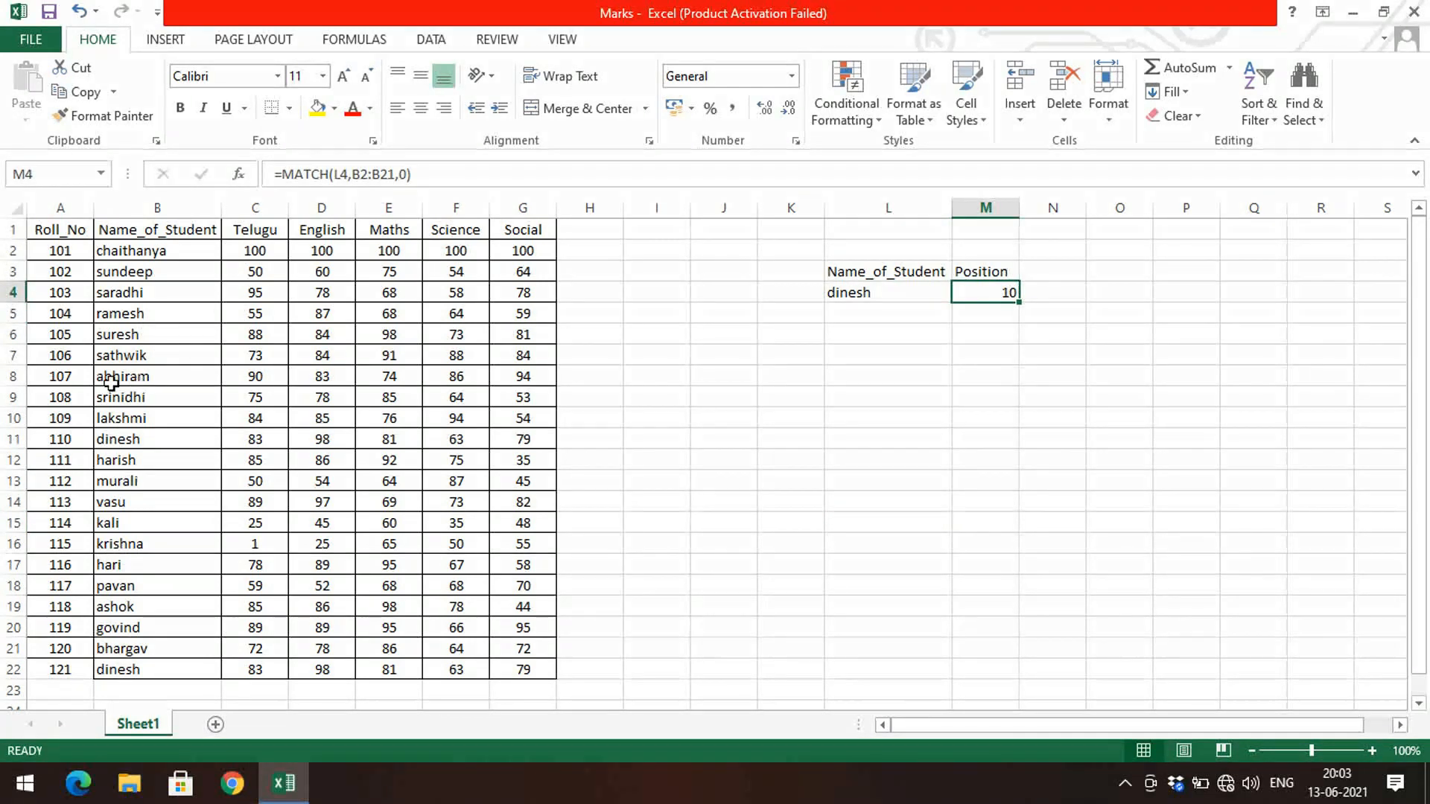
left_click(102, 442)
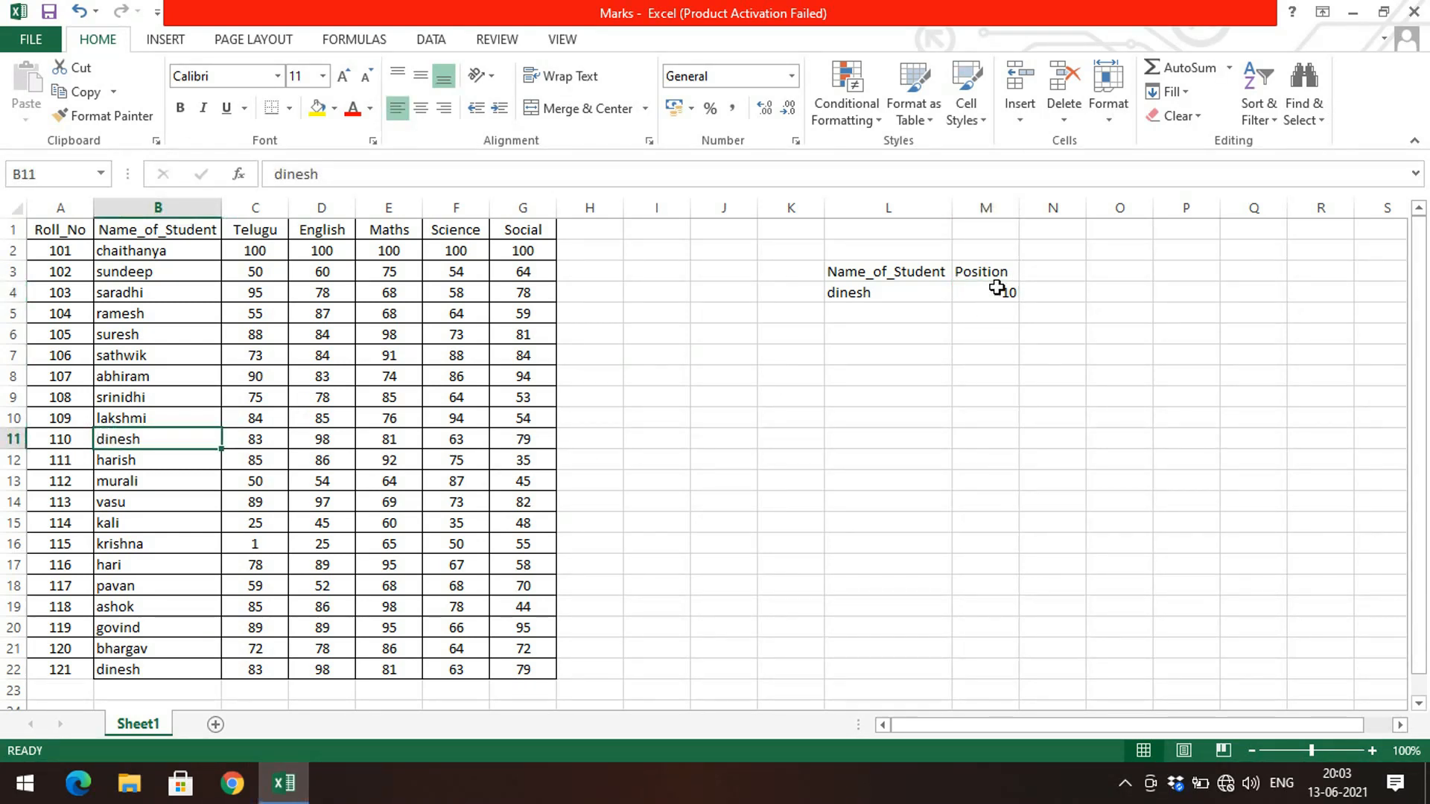
left_click(149, 421)
double_click(162, 437)
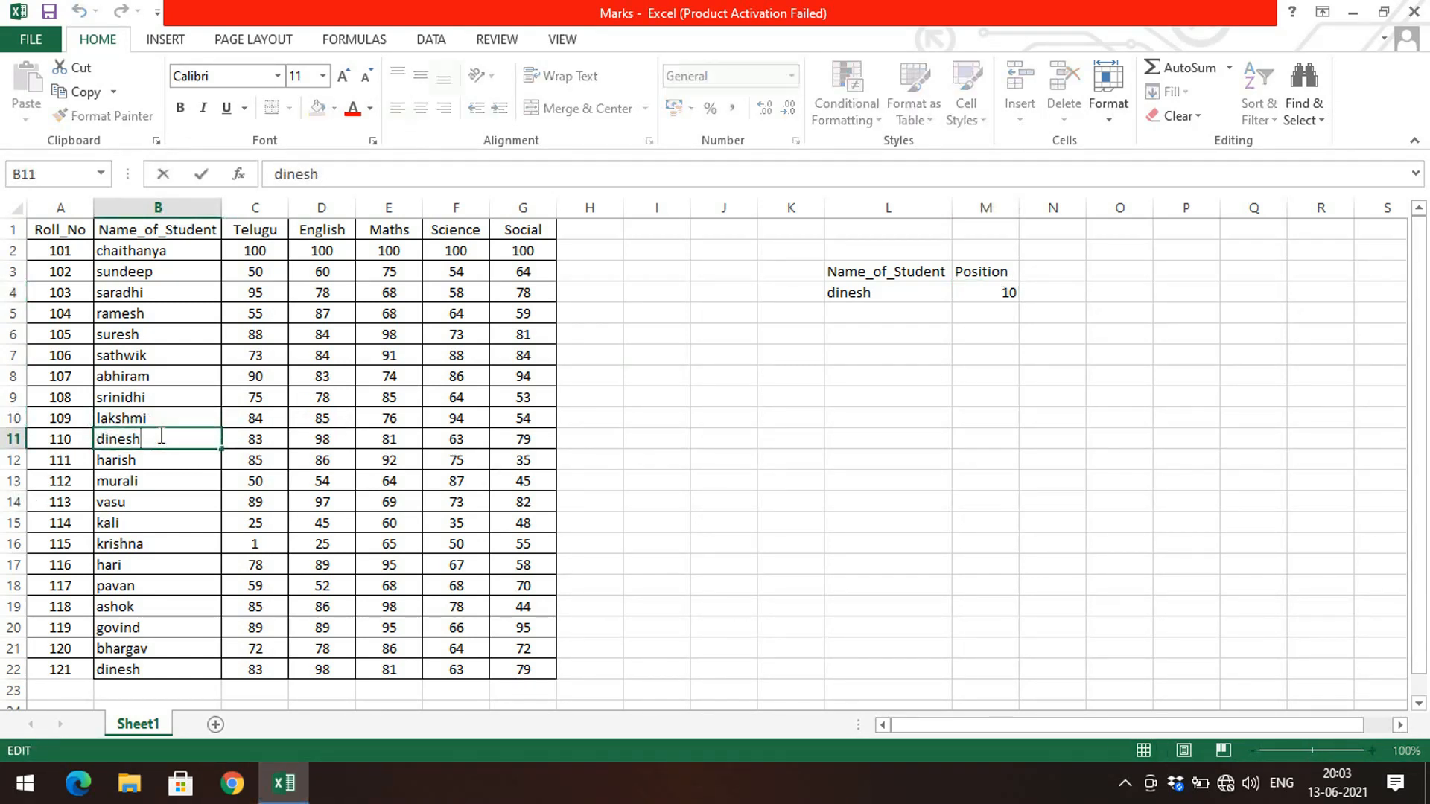
type("1")
left_click(791, 480)
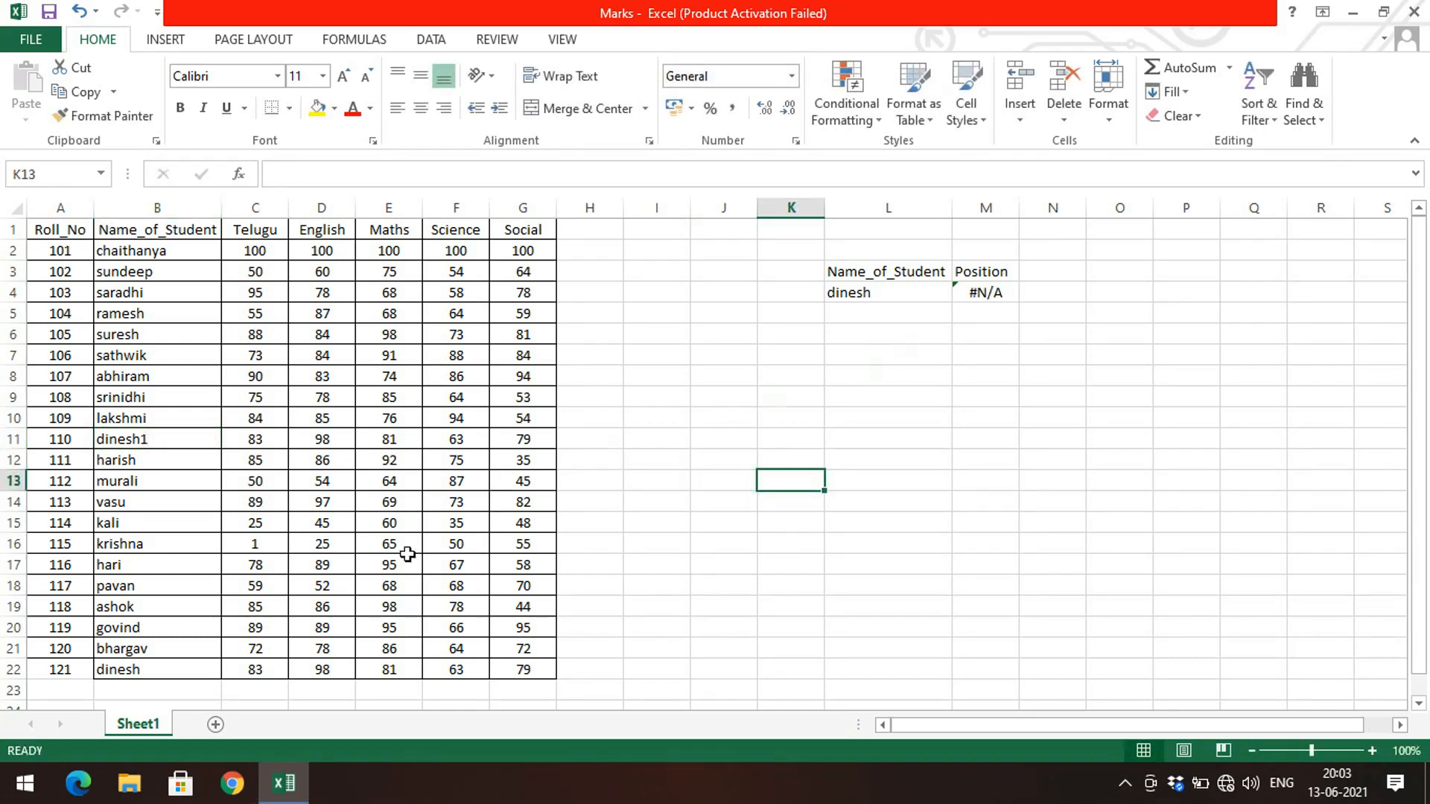
Step: Extend the lookup range of the MATCH formula in M4 to B2:B22
left_click(986, 291)
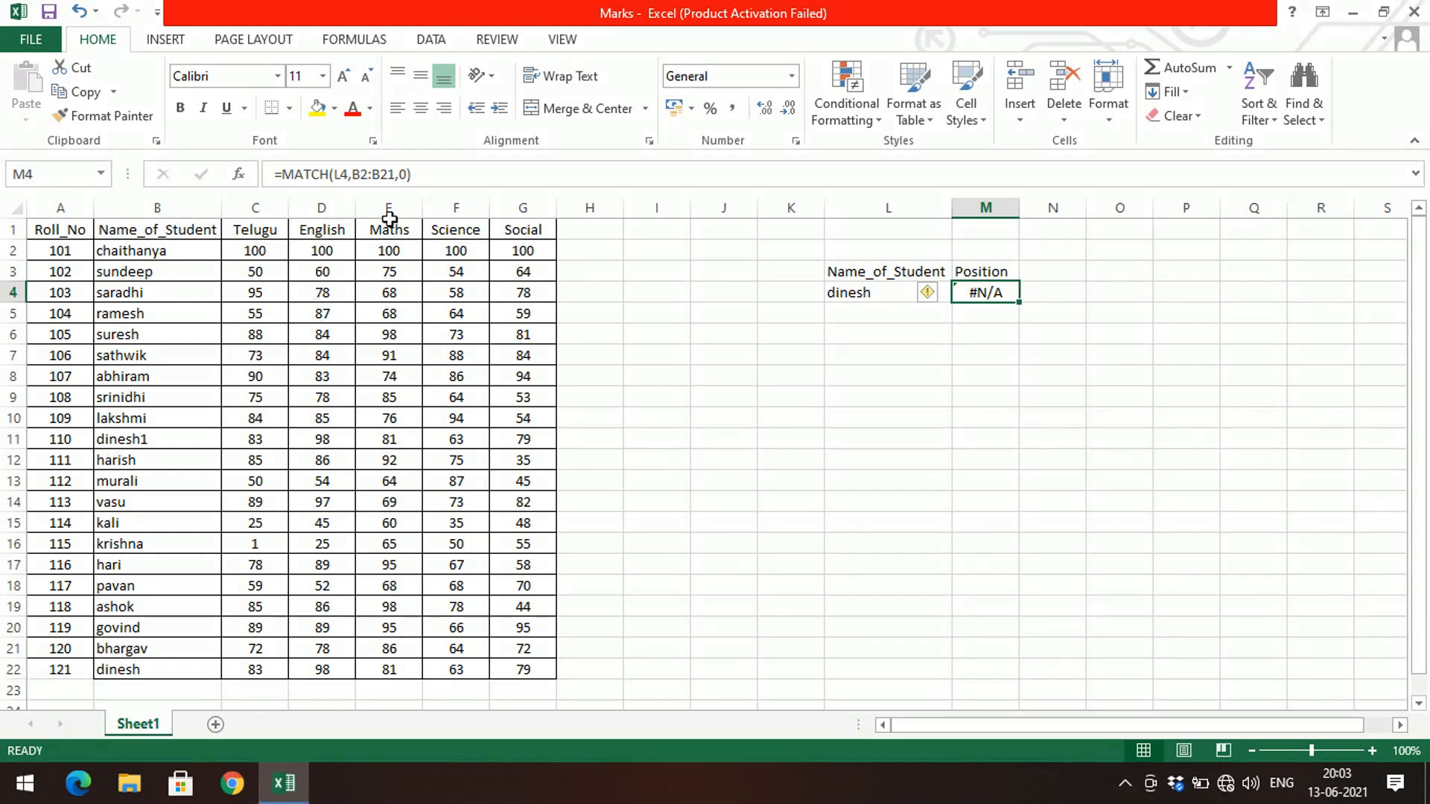
left_click(394, 174)
key("BackSpace")
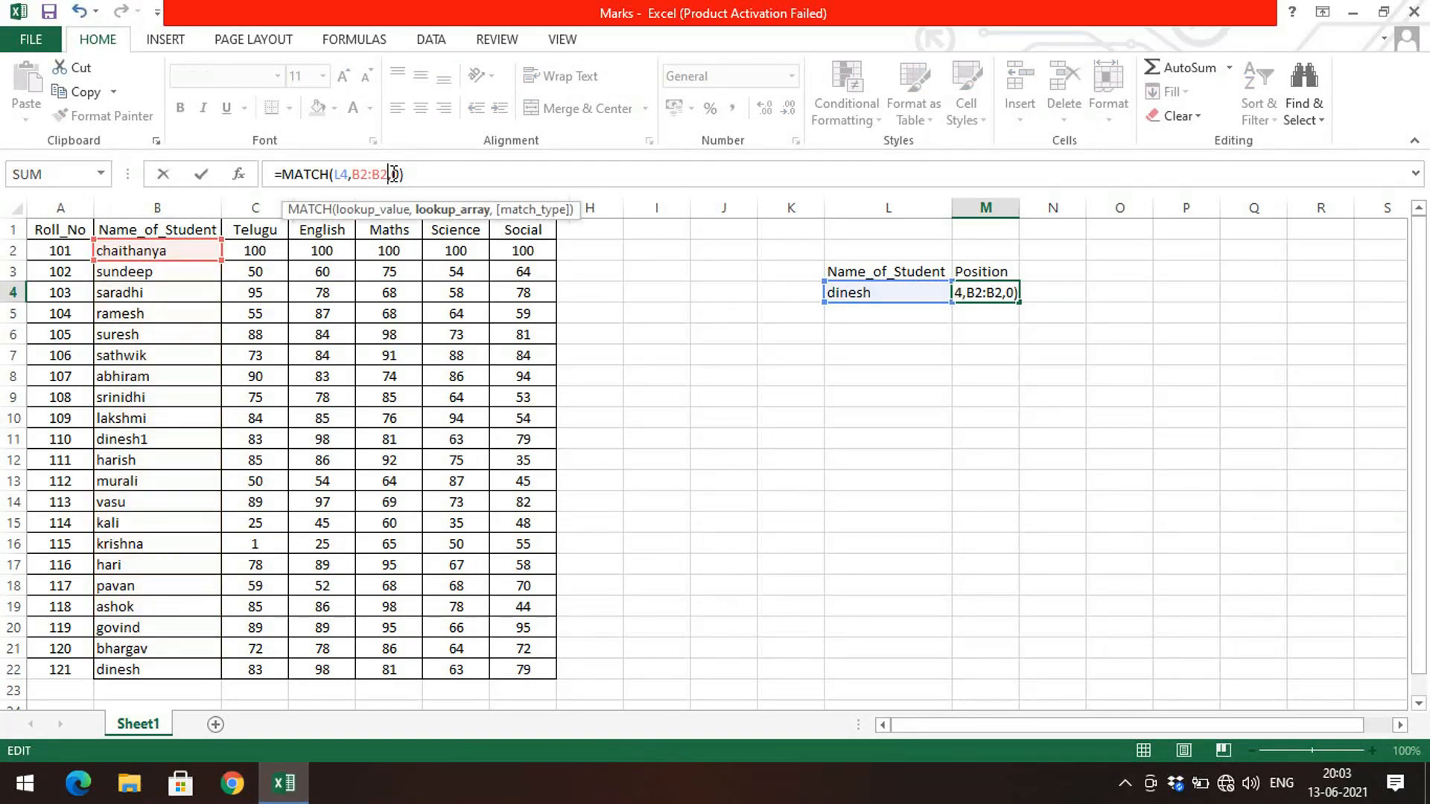
type("2")
key("Return")
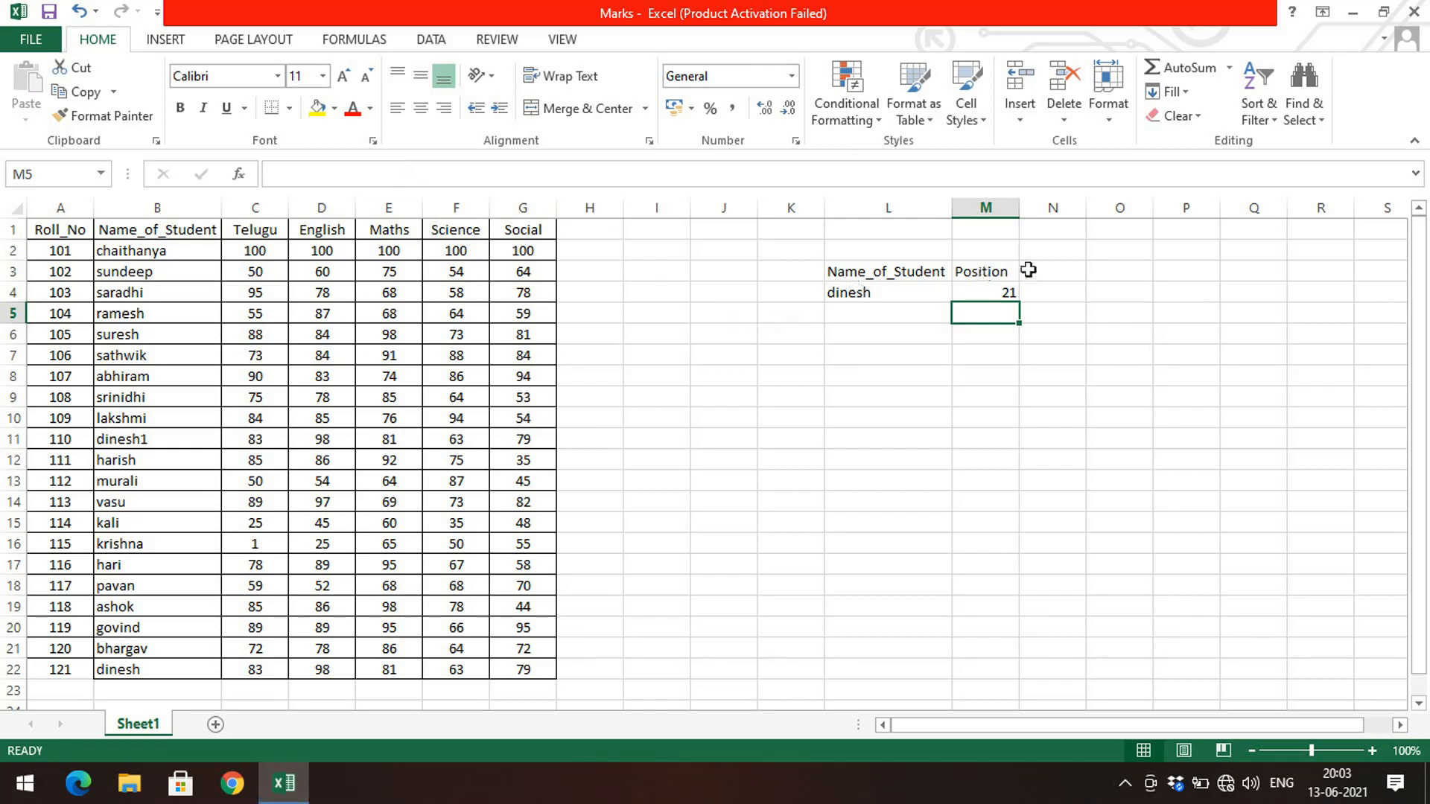
Step: Merge and center cells L2:M2 above the lookup area
left_click(85, 673)
left_click(97, 673)
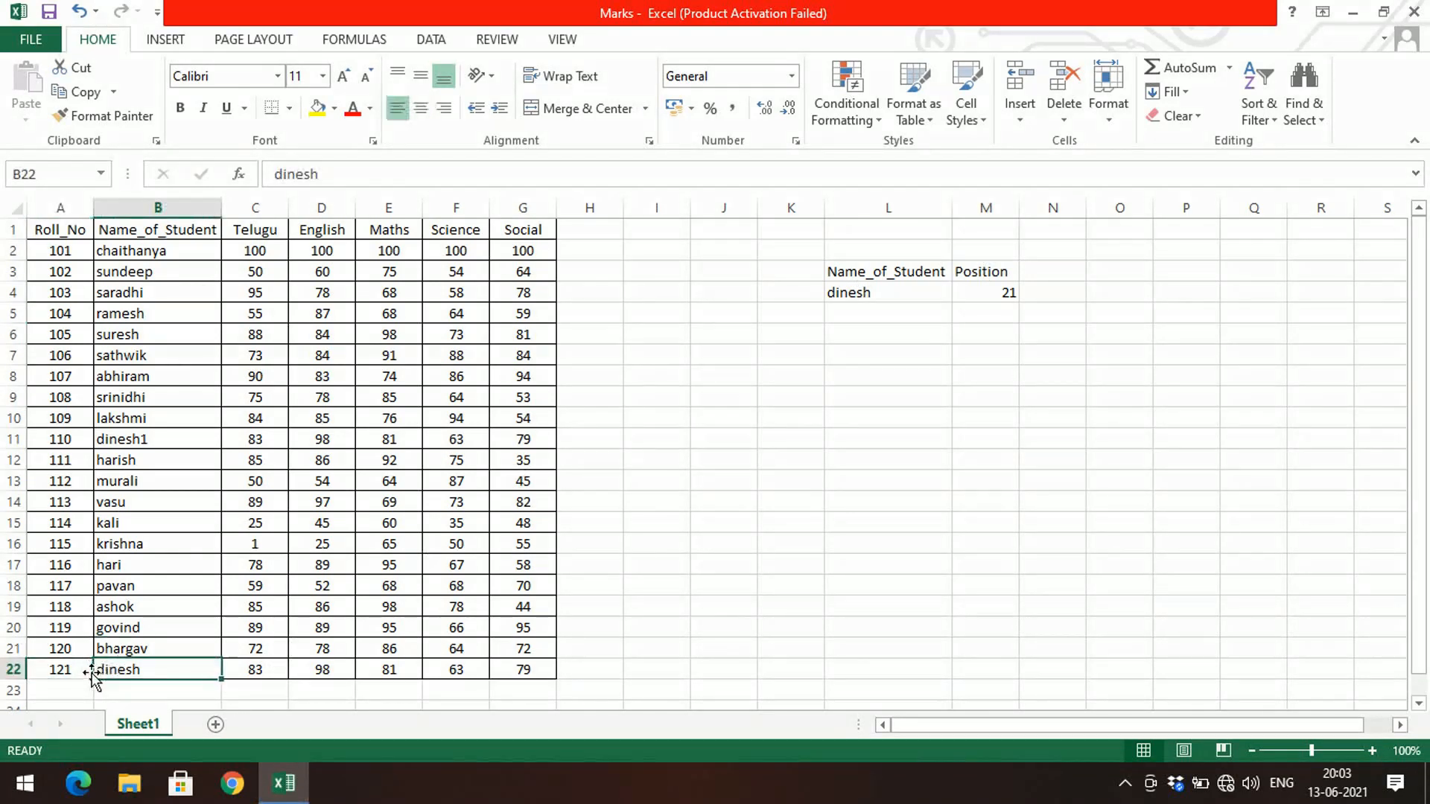
left_click(702, 396)
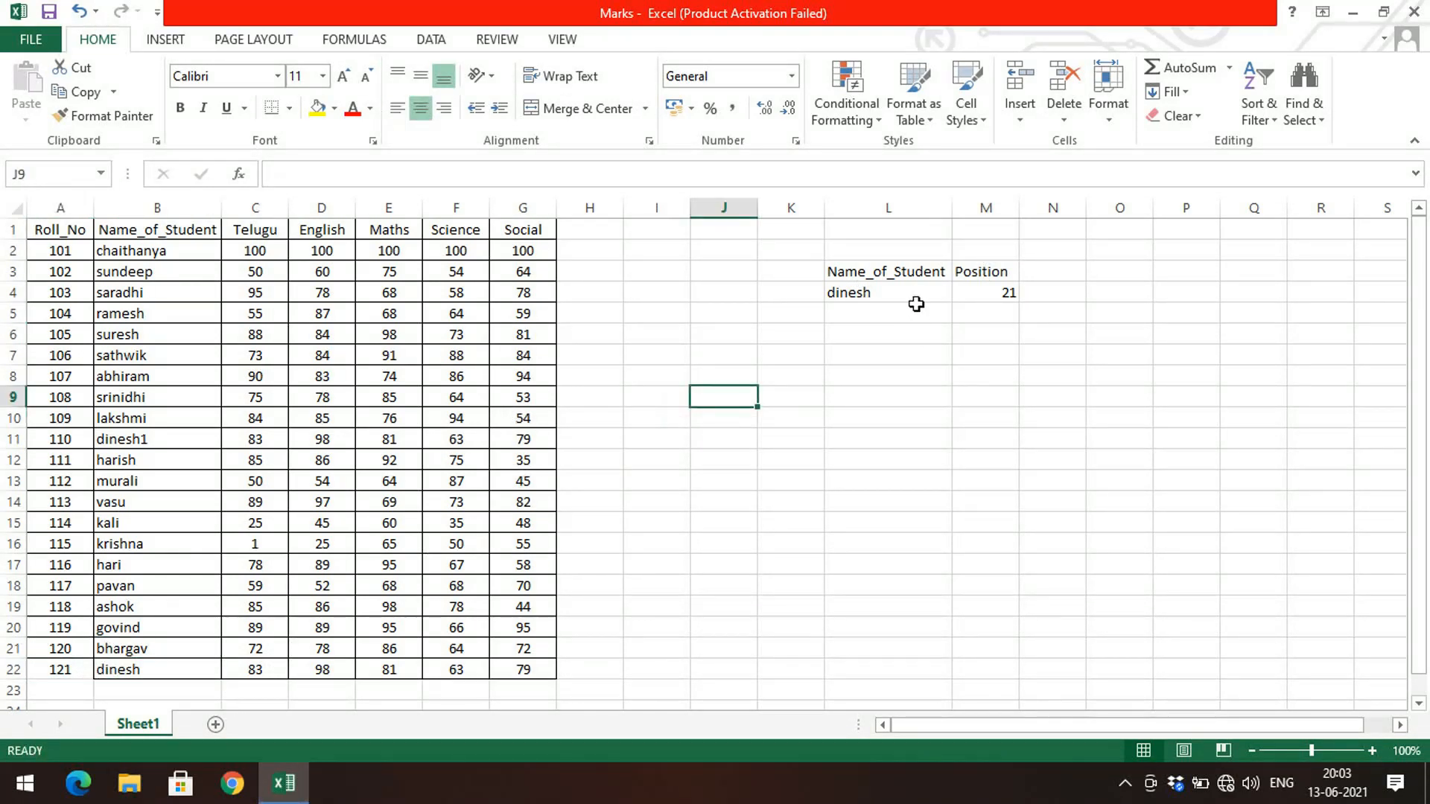
left_click_drag(927, 253, 1026, 247)
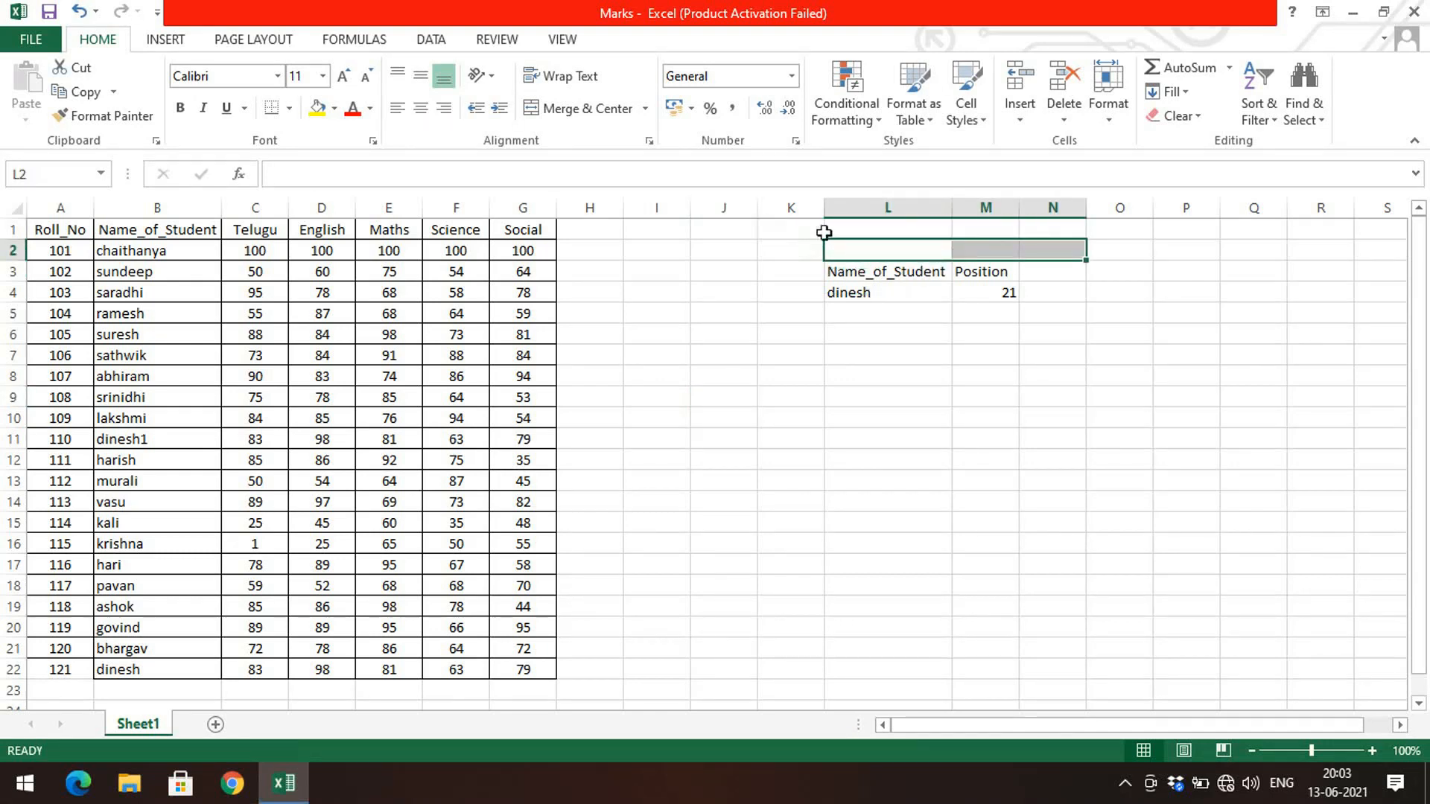
left_click(957, 255)
left_click_drag(902, 268, 993, 249)
left_click(913, 251)
left_click(588, 109)
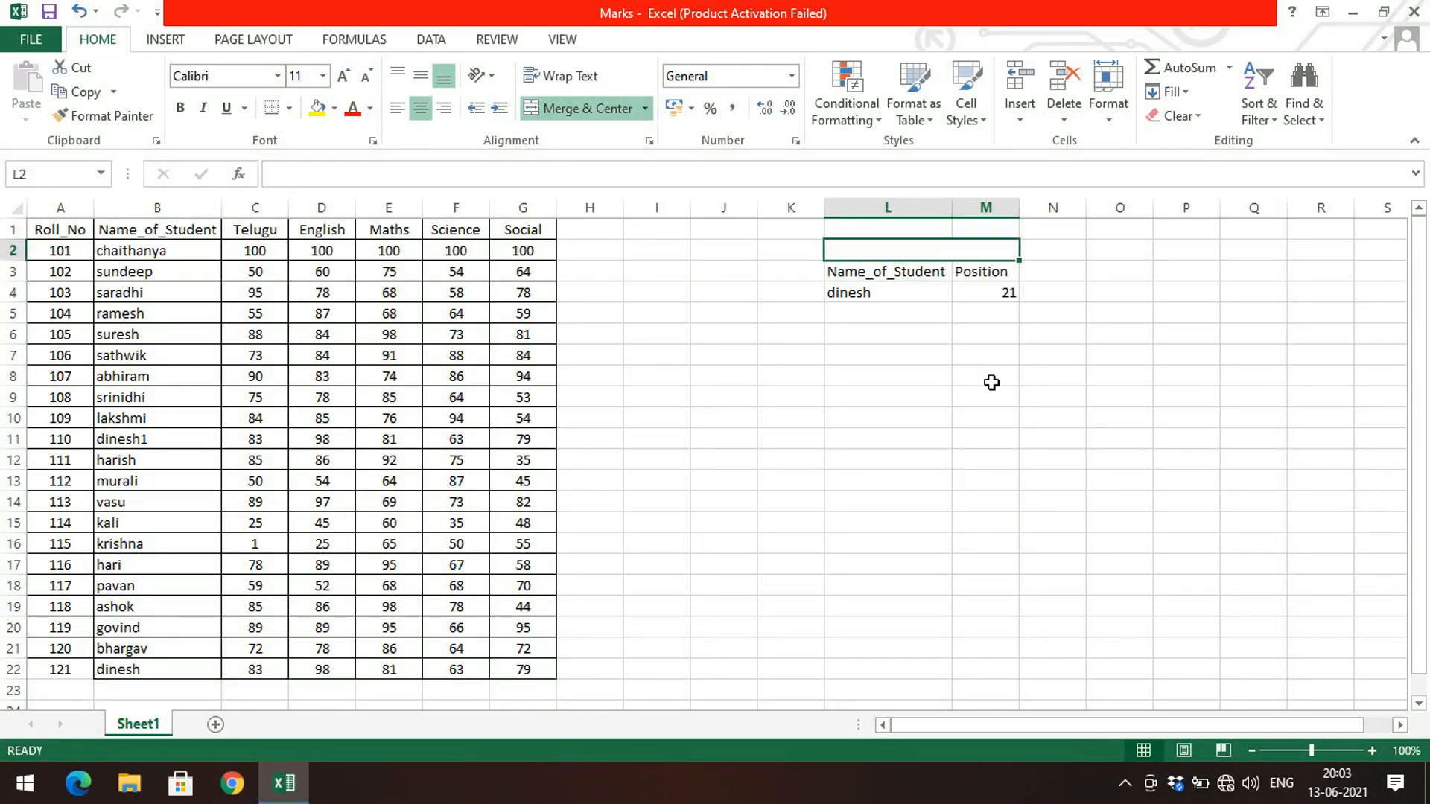
Step: Enter the heading MATCH FUNCTION in the merged cell L2:M2
type("ma")
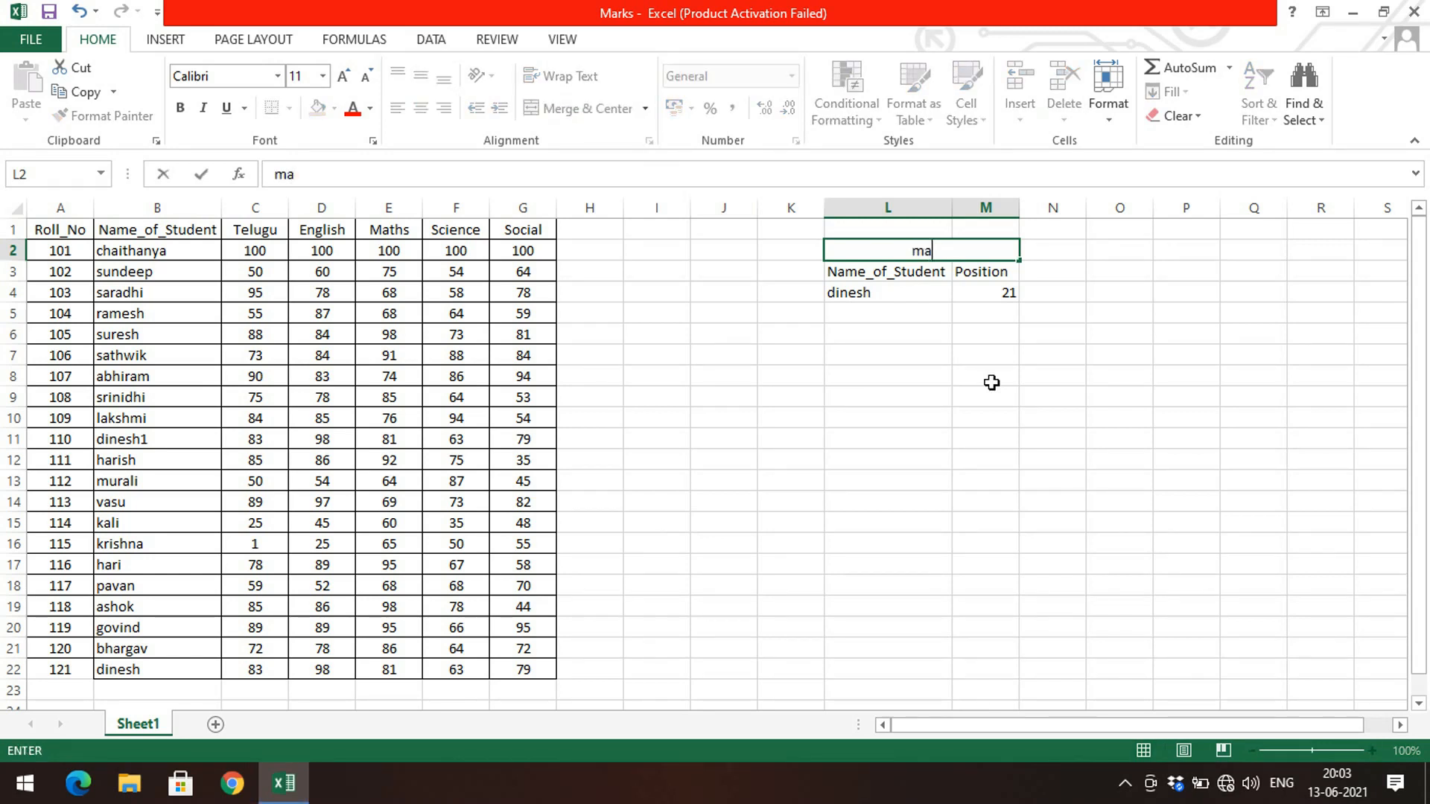
key("BackSpace")
key("BackSpace")
type("MATCH FUNCTIO")
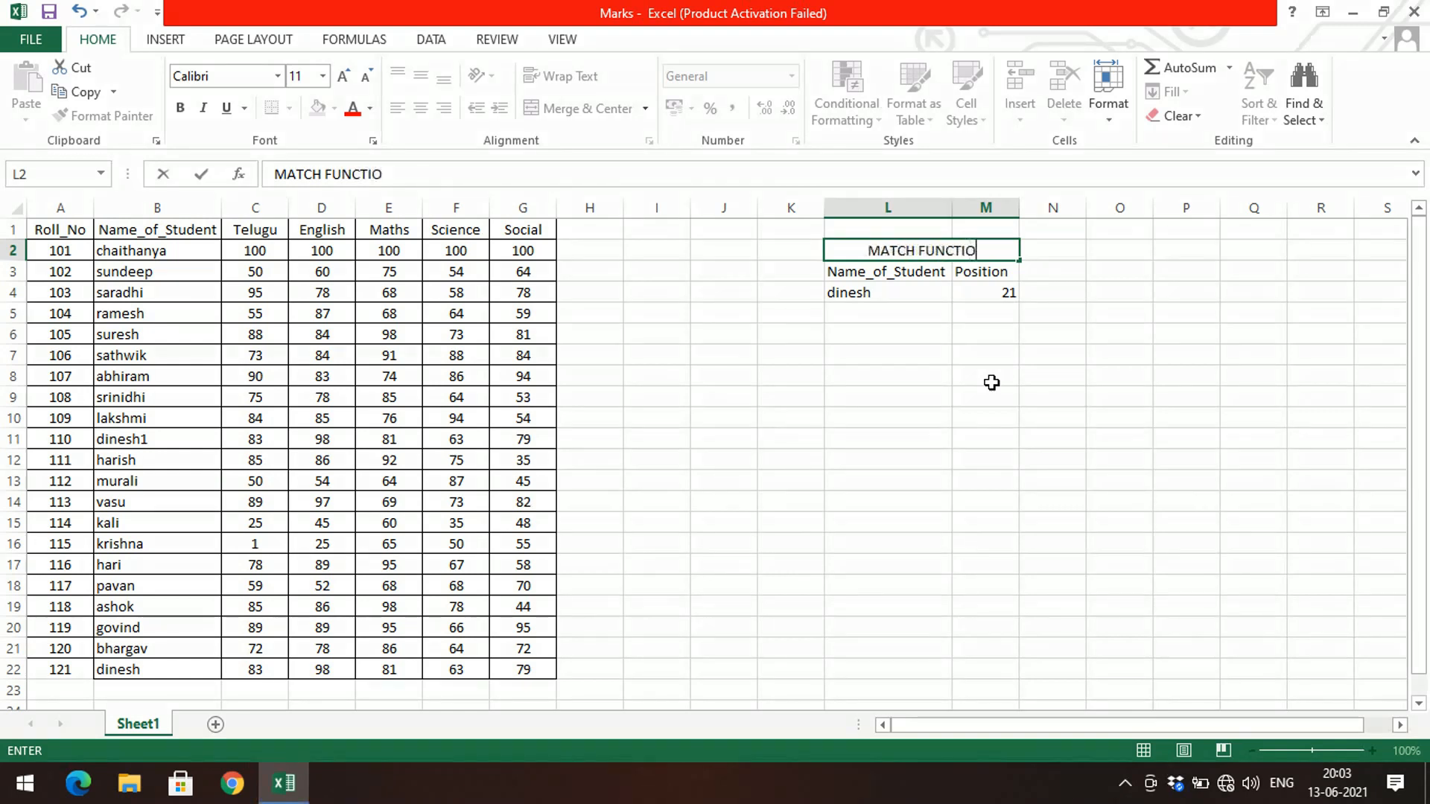
type("N")
key("Return")
left_click(903, 384)
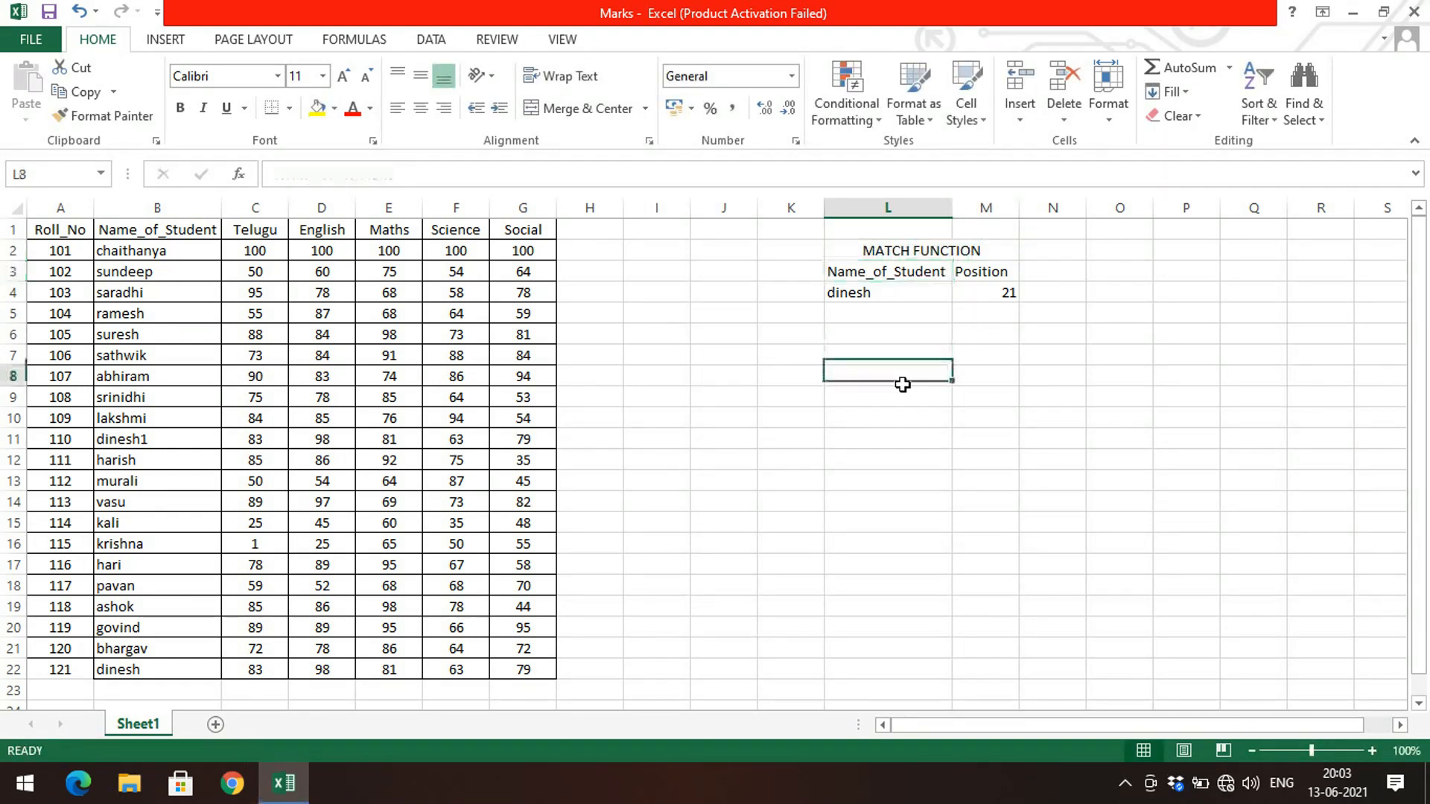
Step: Enter the label ROW NUMBER in cell L7
left_click(883, 347)
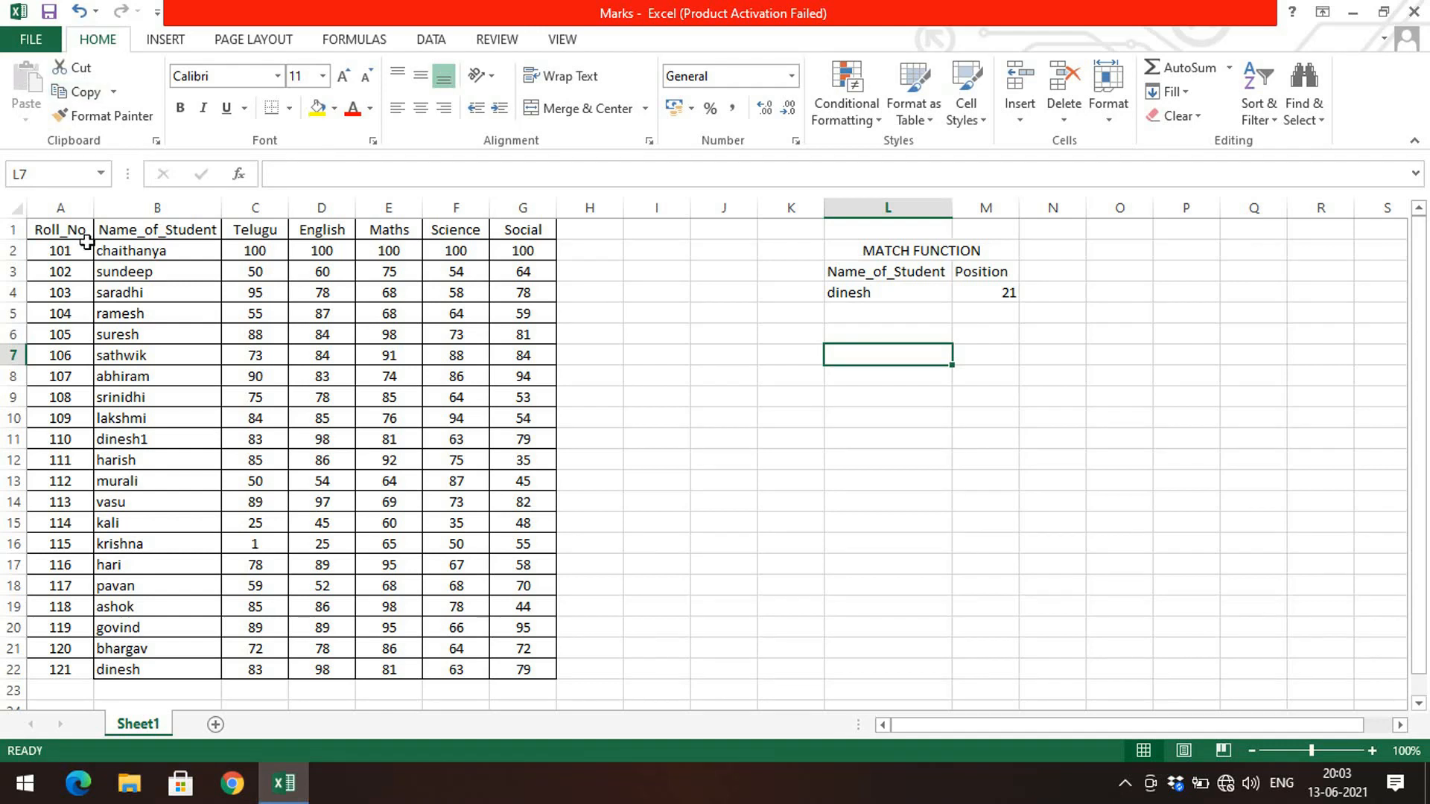
left_click_drag(91, 231, 520, 671)
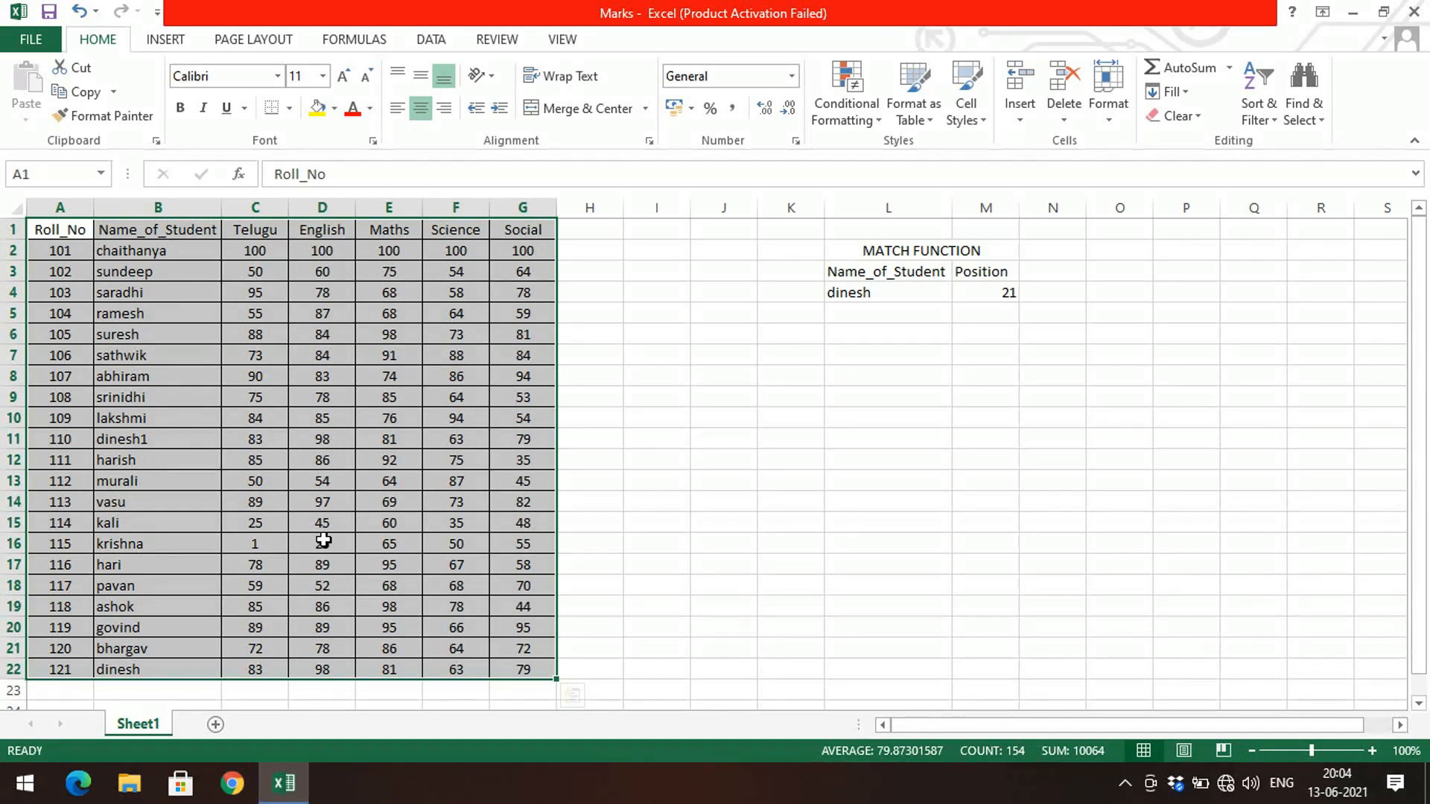
left_click(232, 403)
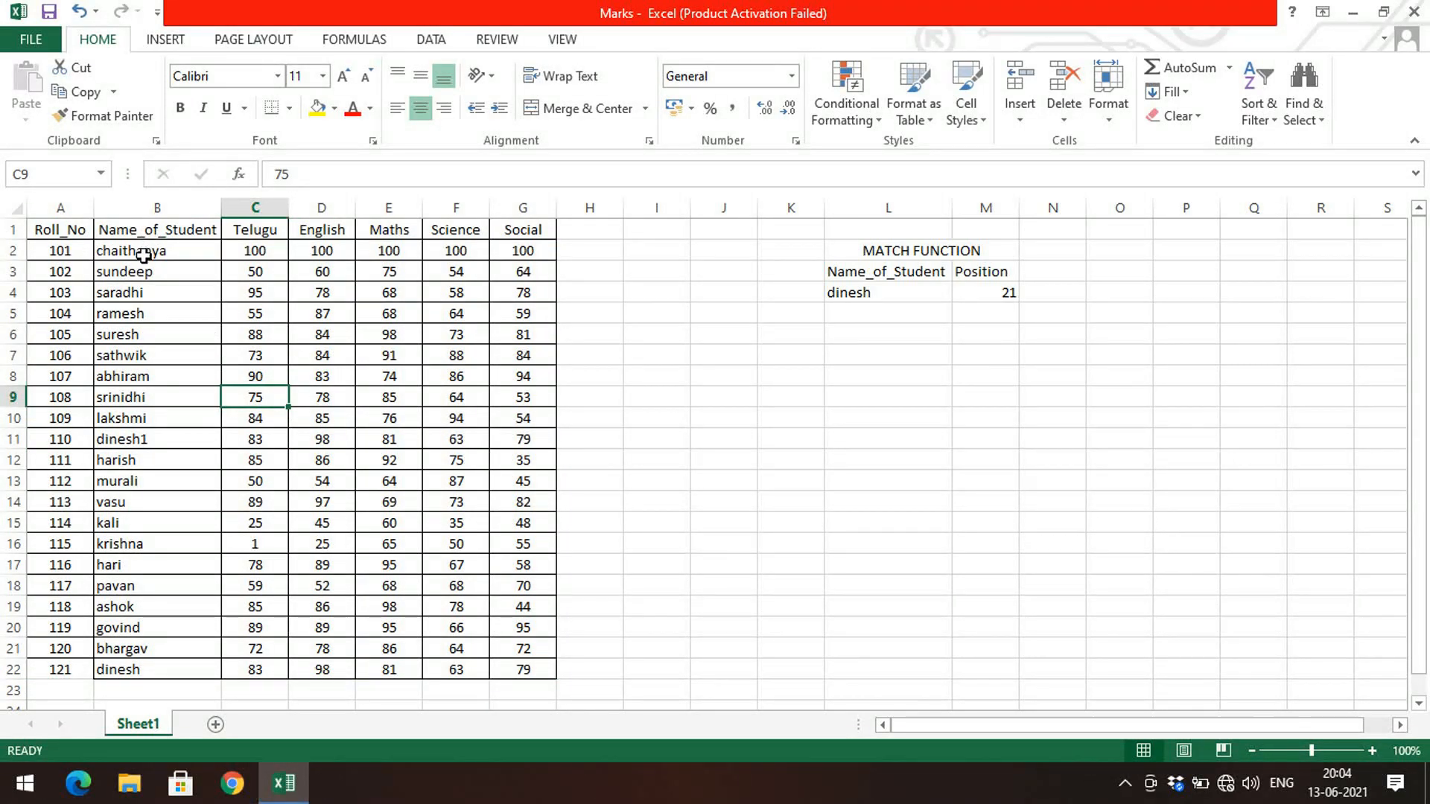
left_click(305, 395)
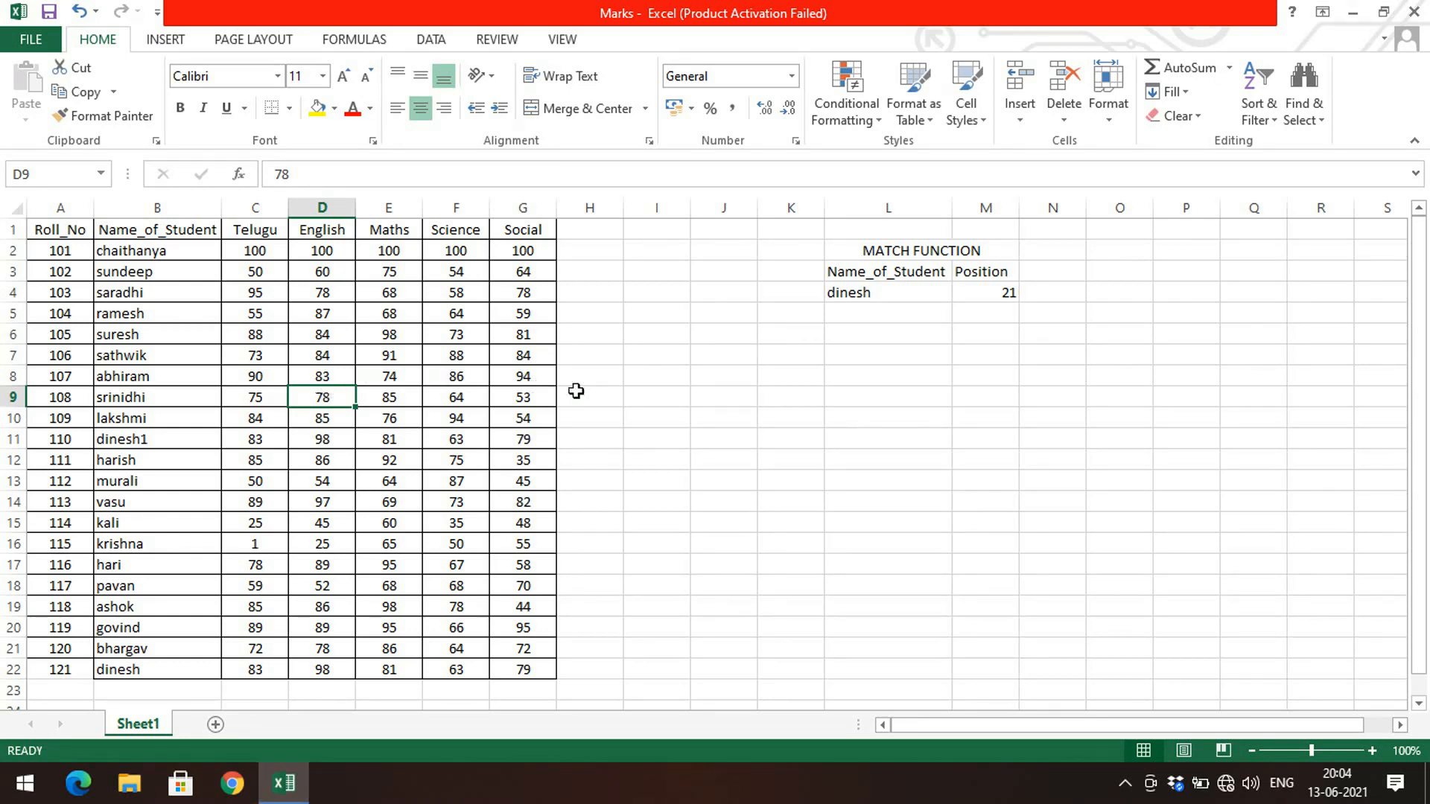
left_click(870, 348)
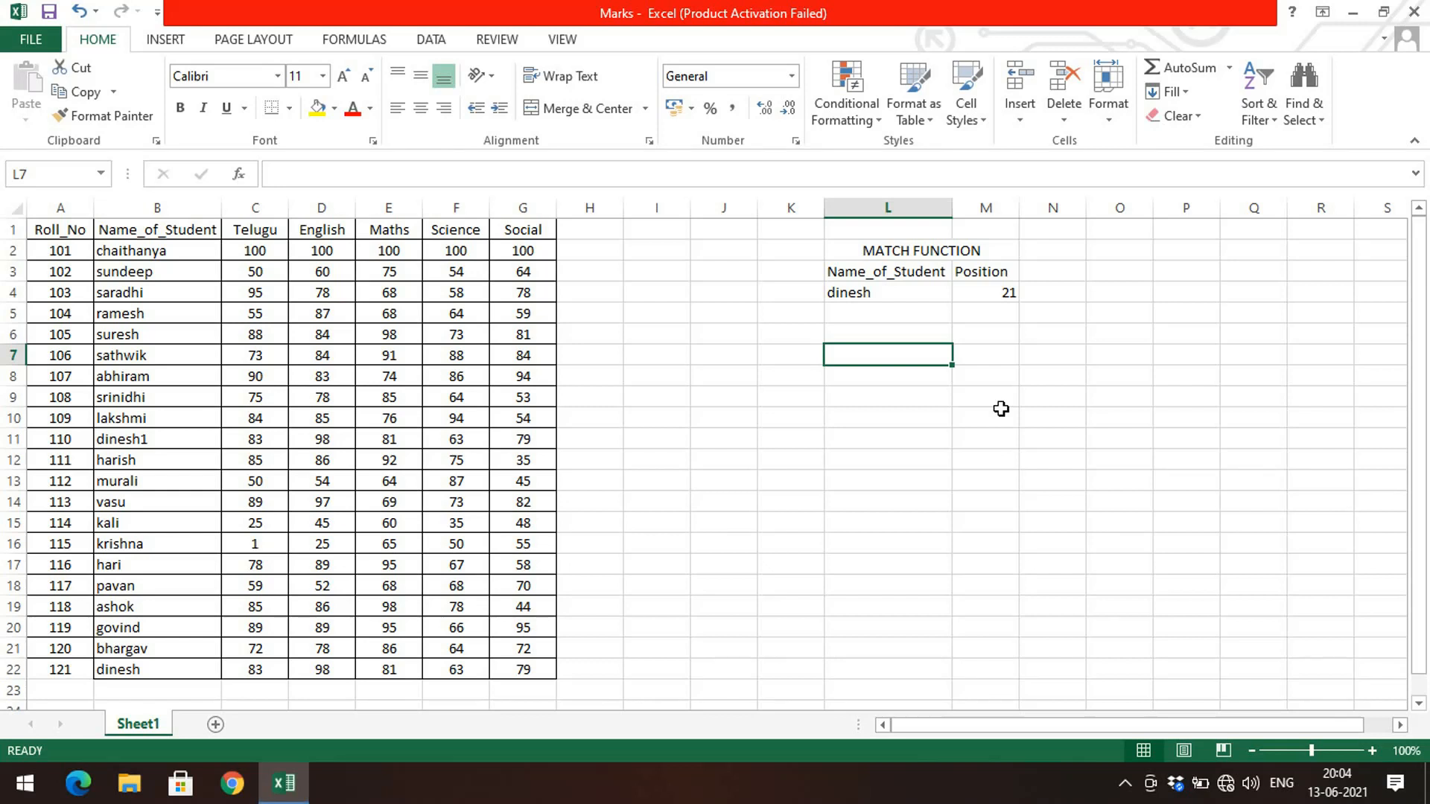
type("ROW")
key("BackSpace")
key("BackSpace")
key("BackSpace")
type("ROW")
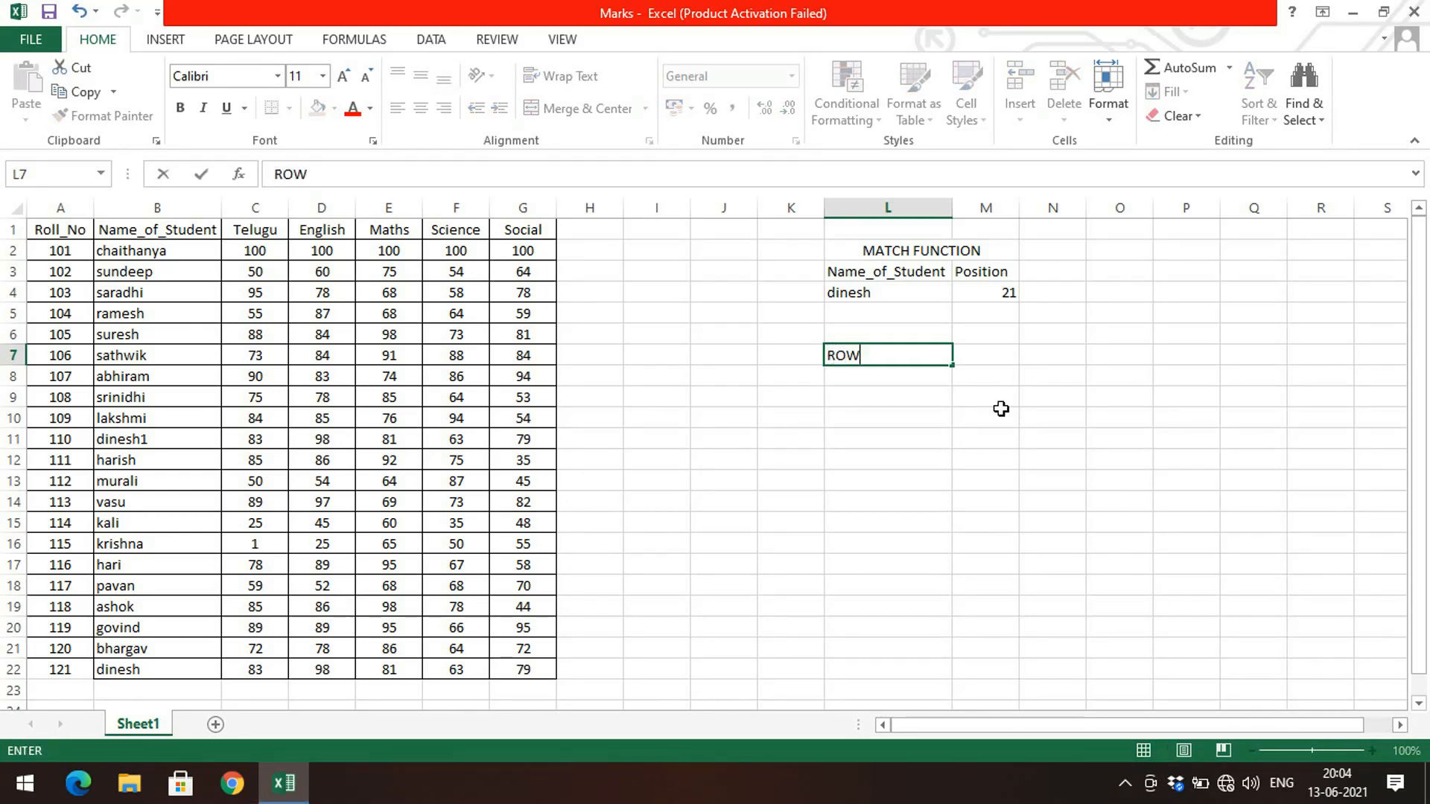
type(" NUMBER")
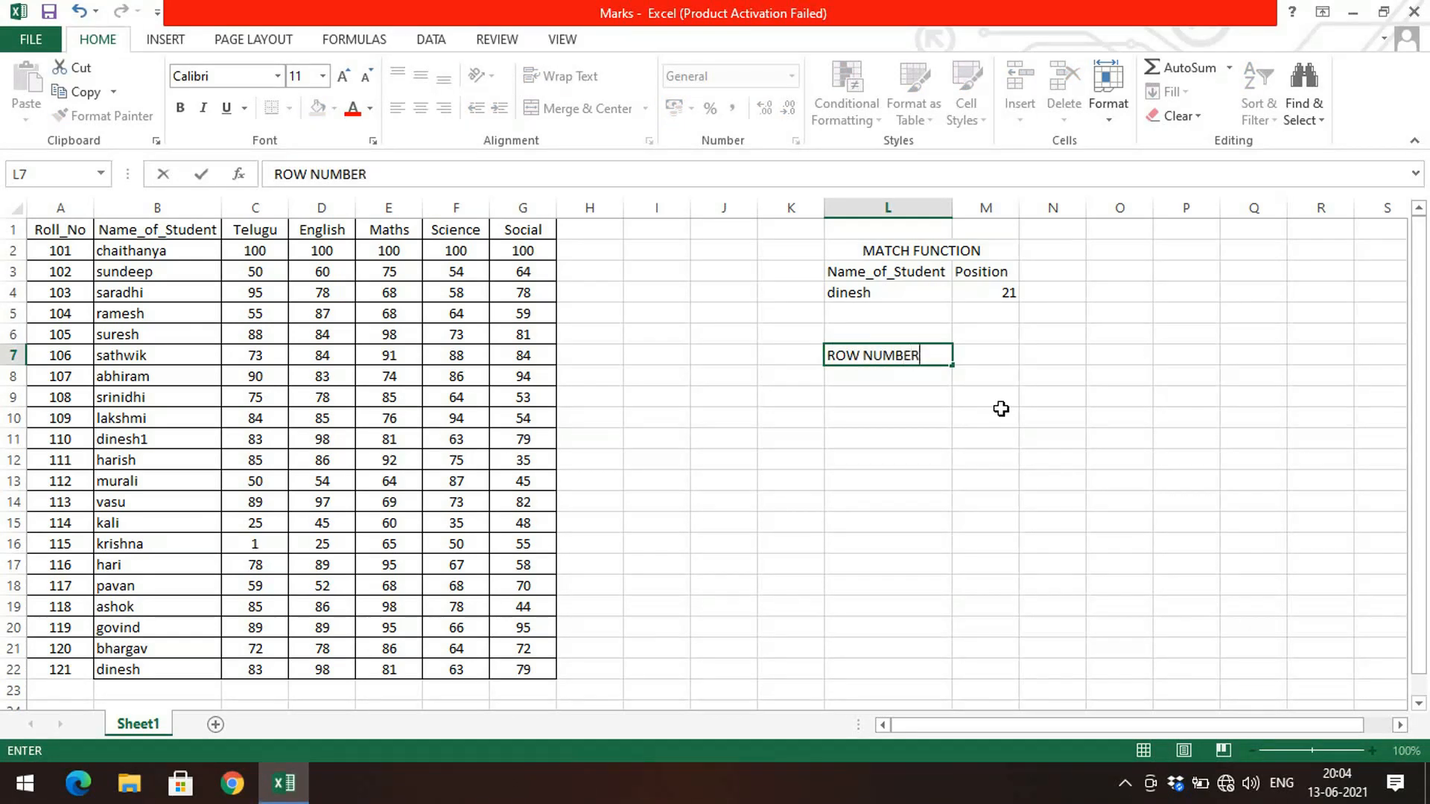
key("Return")
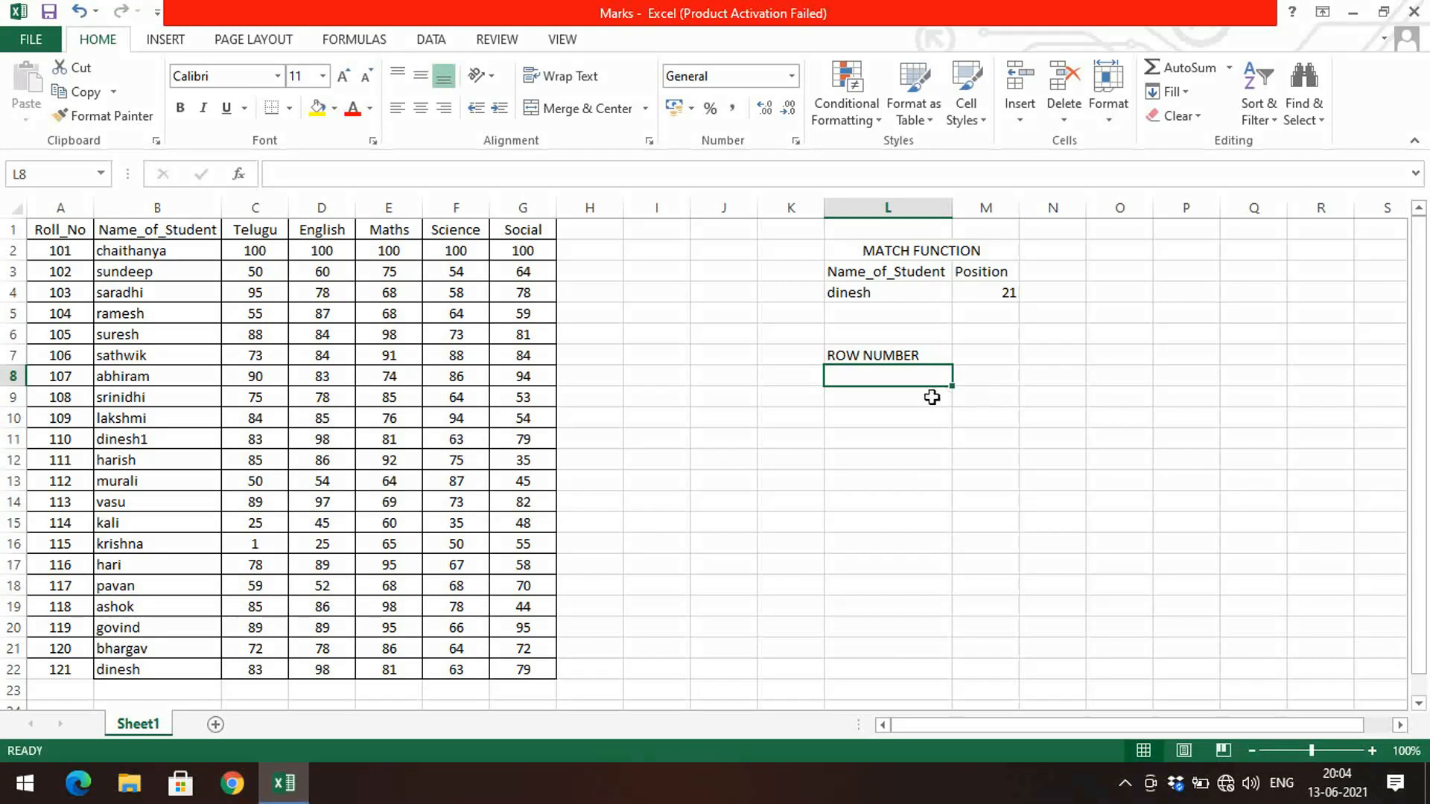
Step: Autofit column M and enter the label VALUE in cell M7
left_click(992, 383)
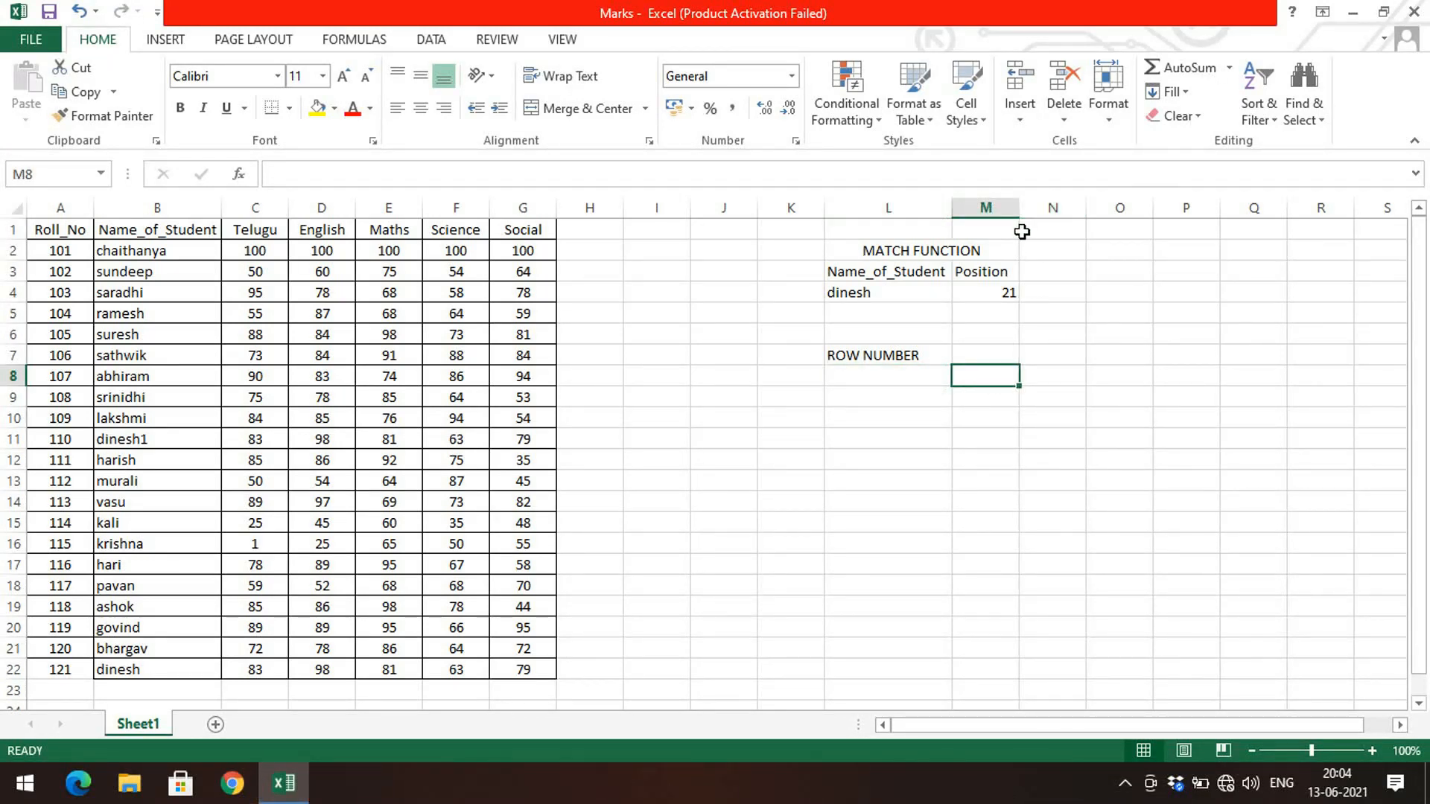
double_click(1019, 207)
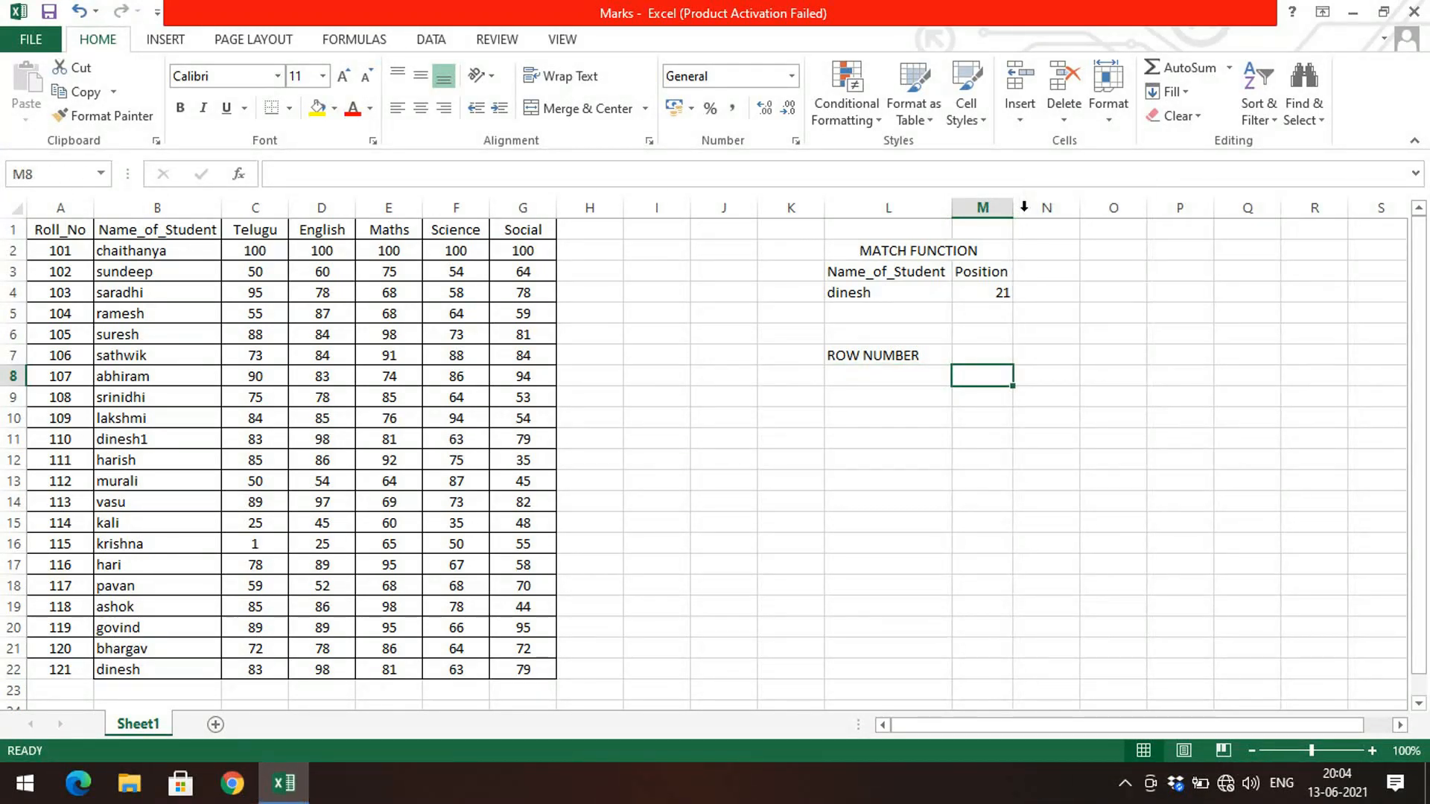
left_click(998, 355)
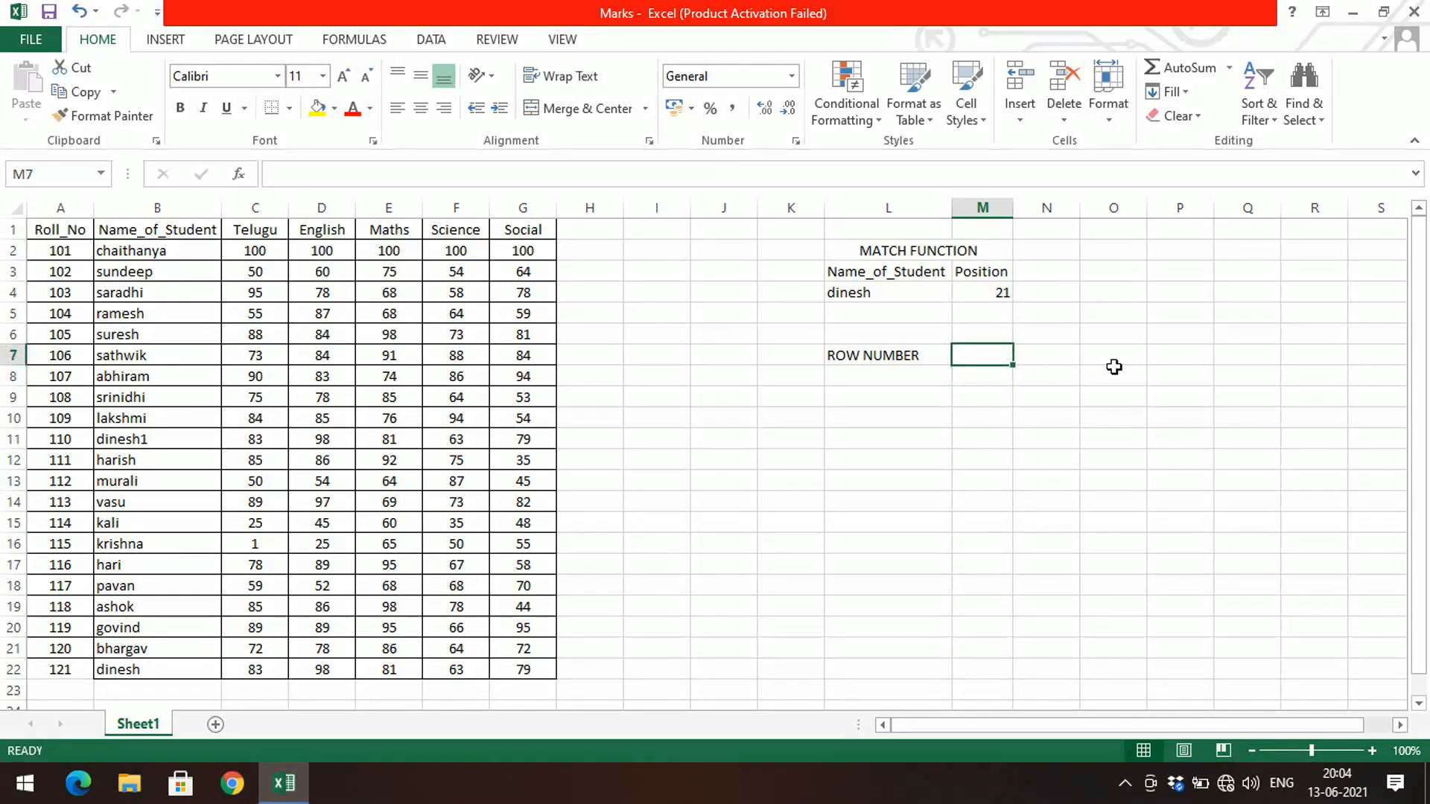
type("Value")
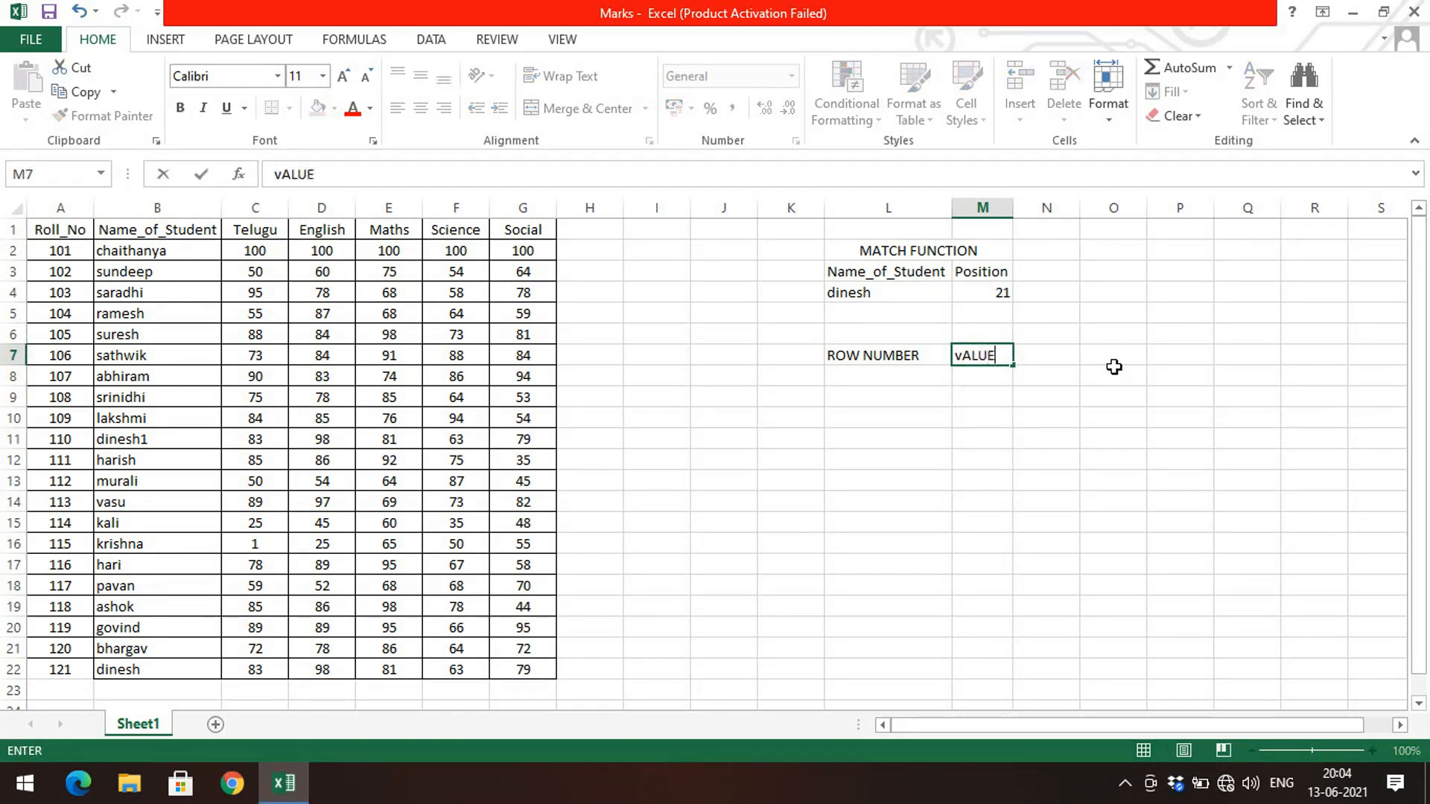
key("Return")
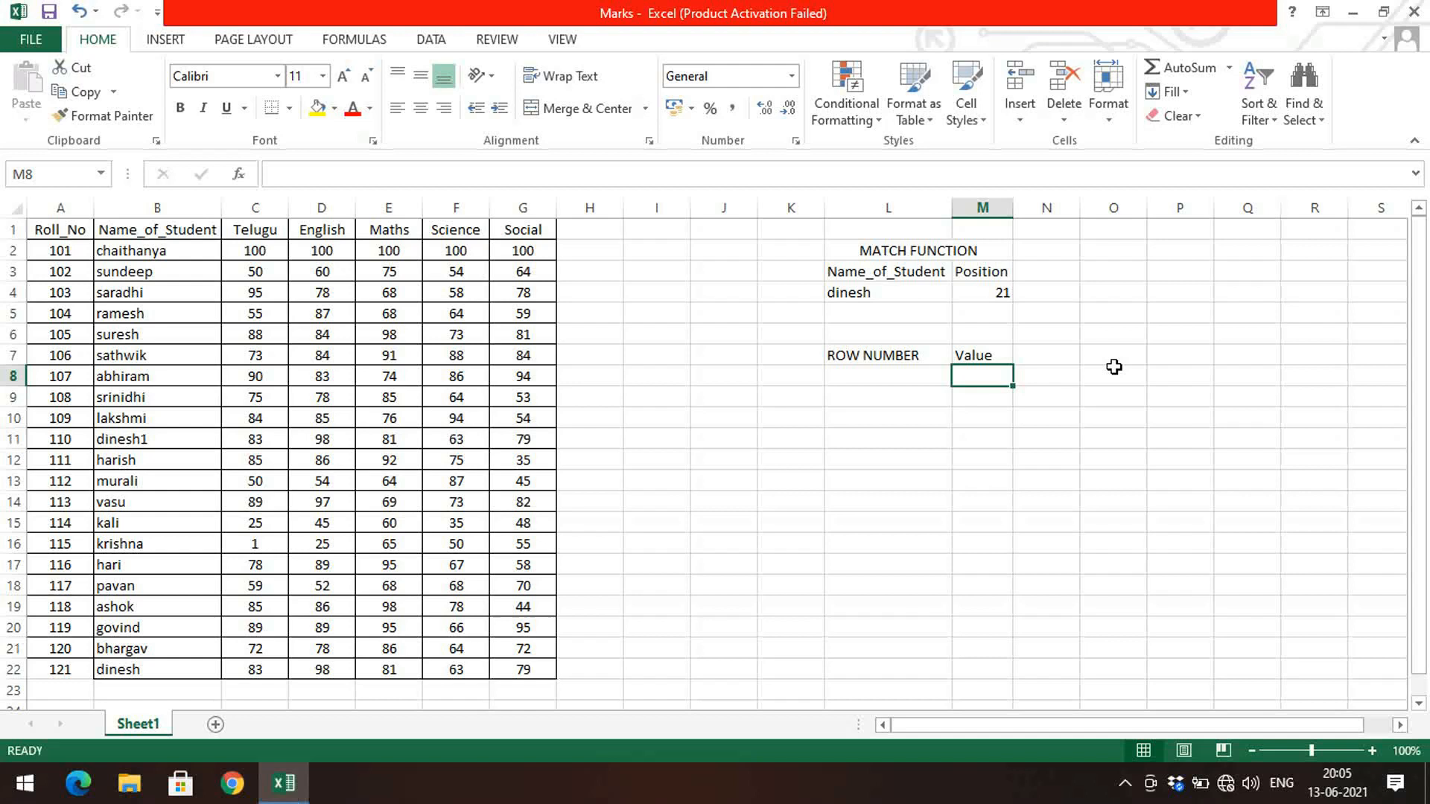
left_click(986, 354)
type("VALUE")
key("ctrl+Return")
key("Return")
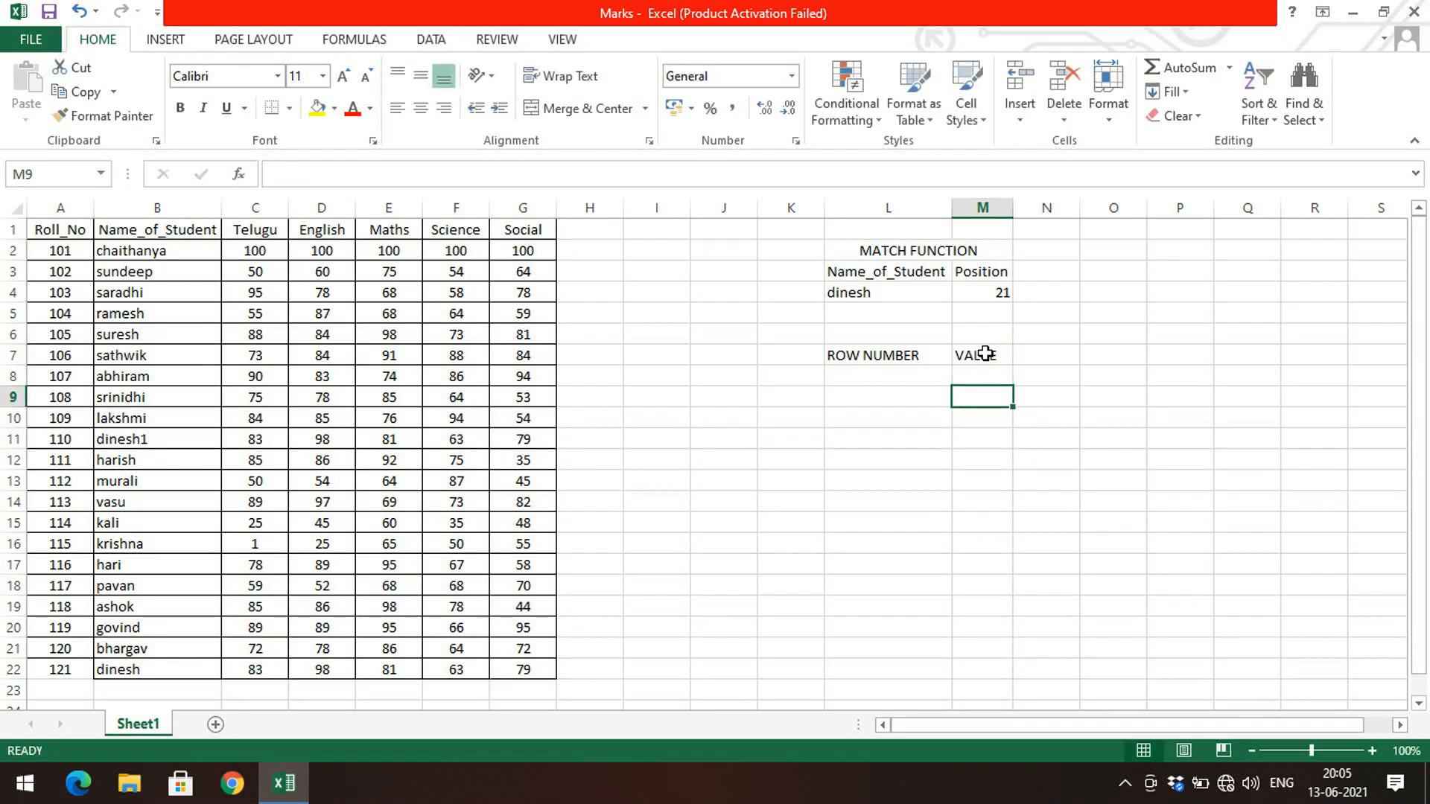
Step: Enter the formula =INDEX(B2:B22,L8) in cell M8 to return the student name at the row number given in L8
type("=INDEX")
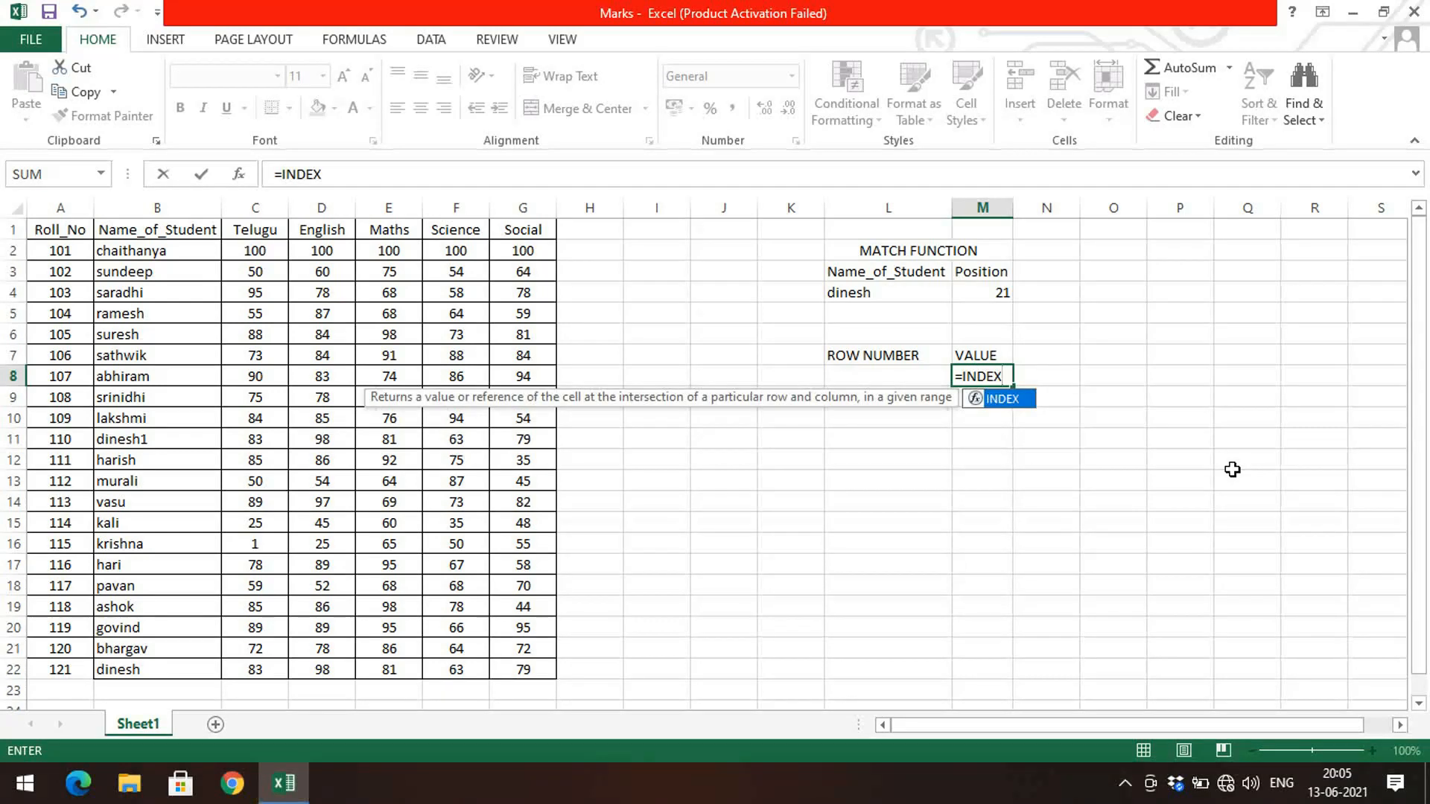
type("(")
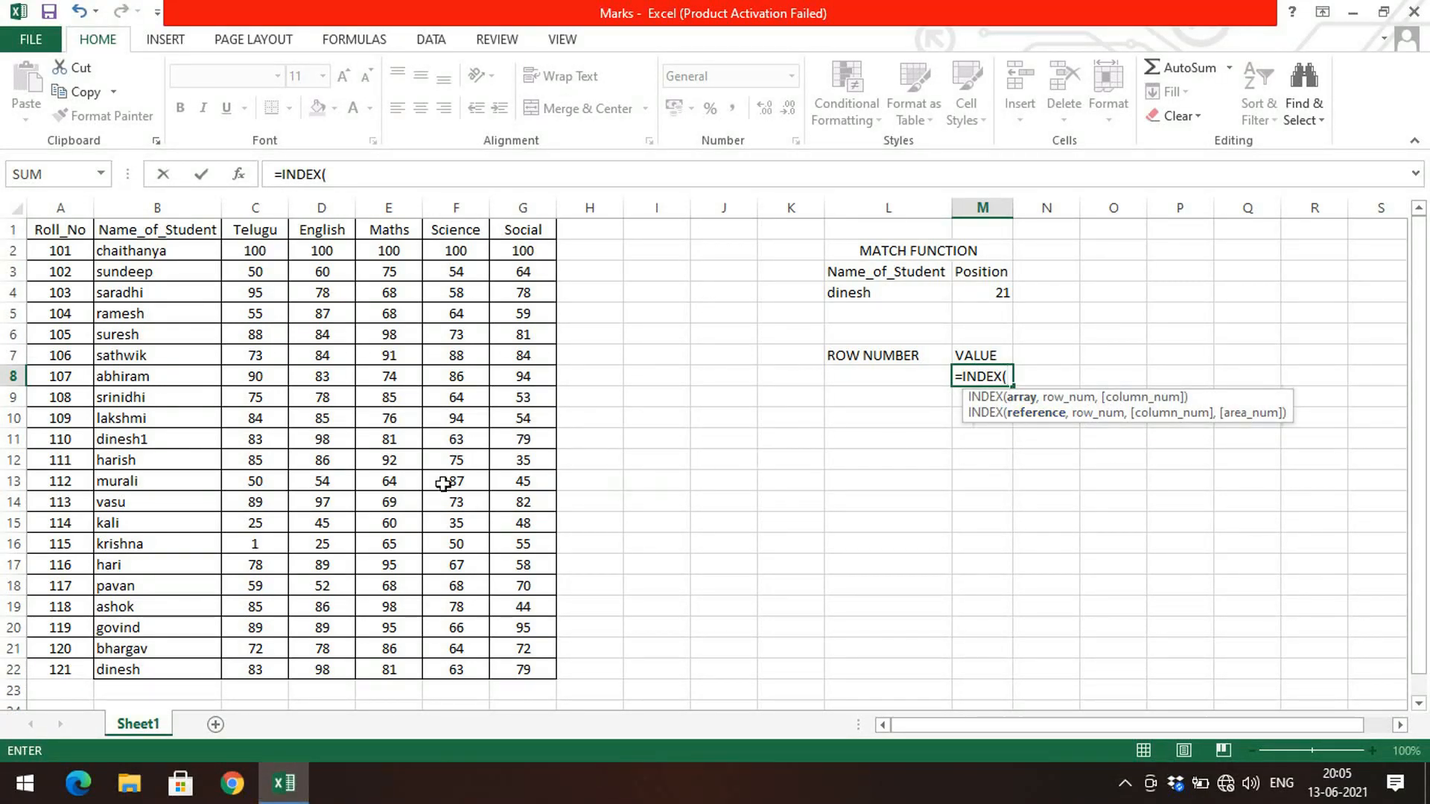
left_click_drag(176, 252, 198, 661)
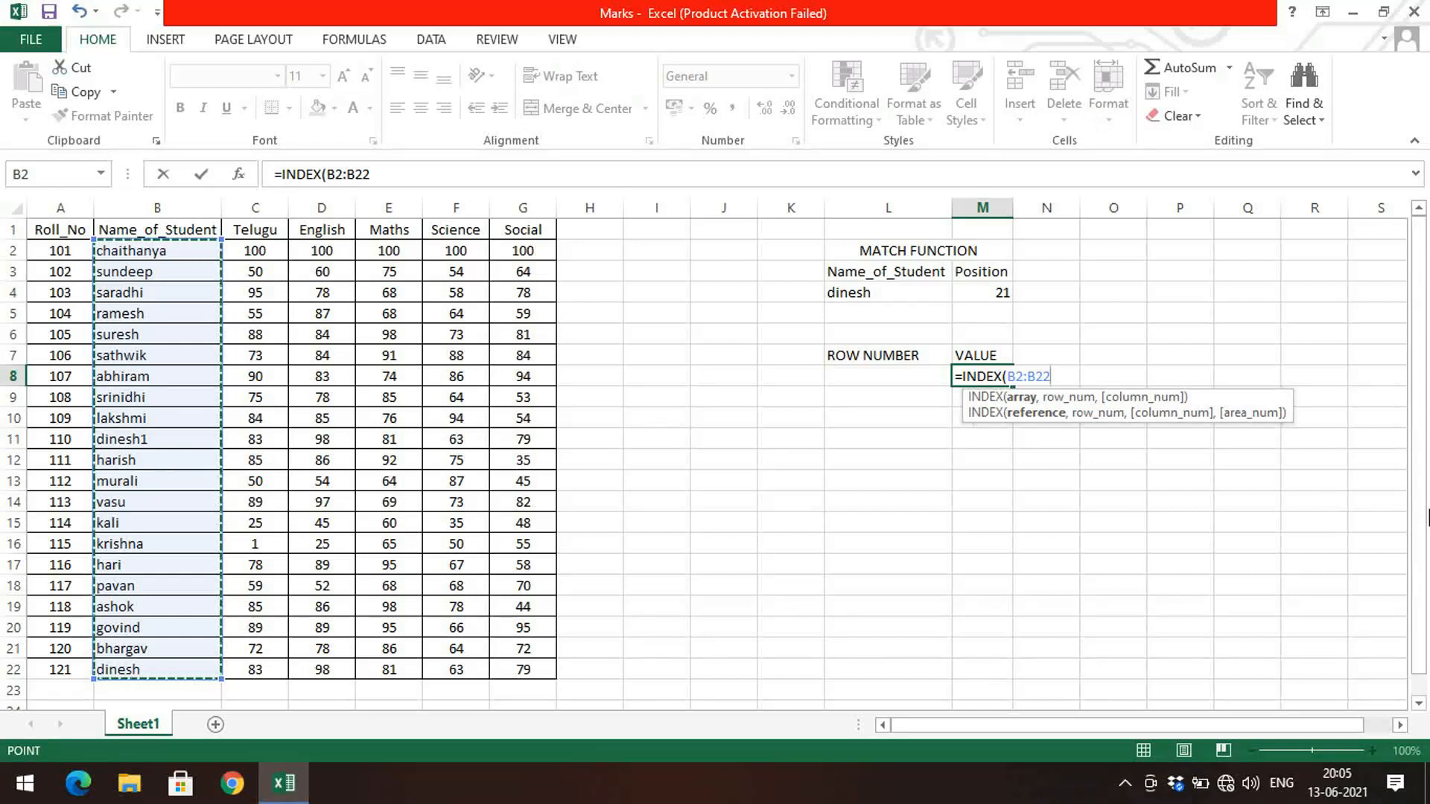
type(",")
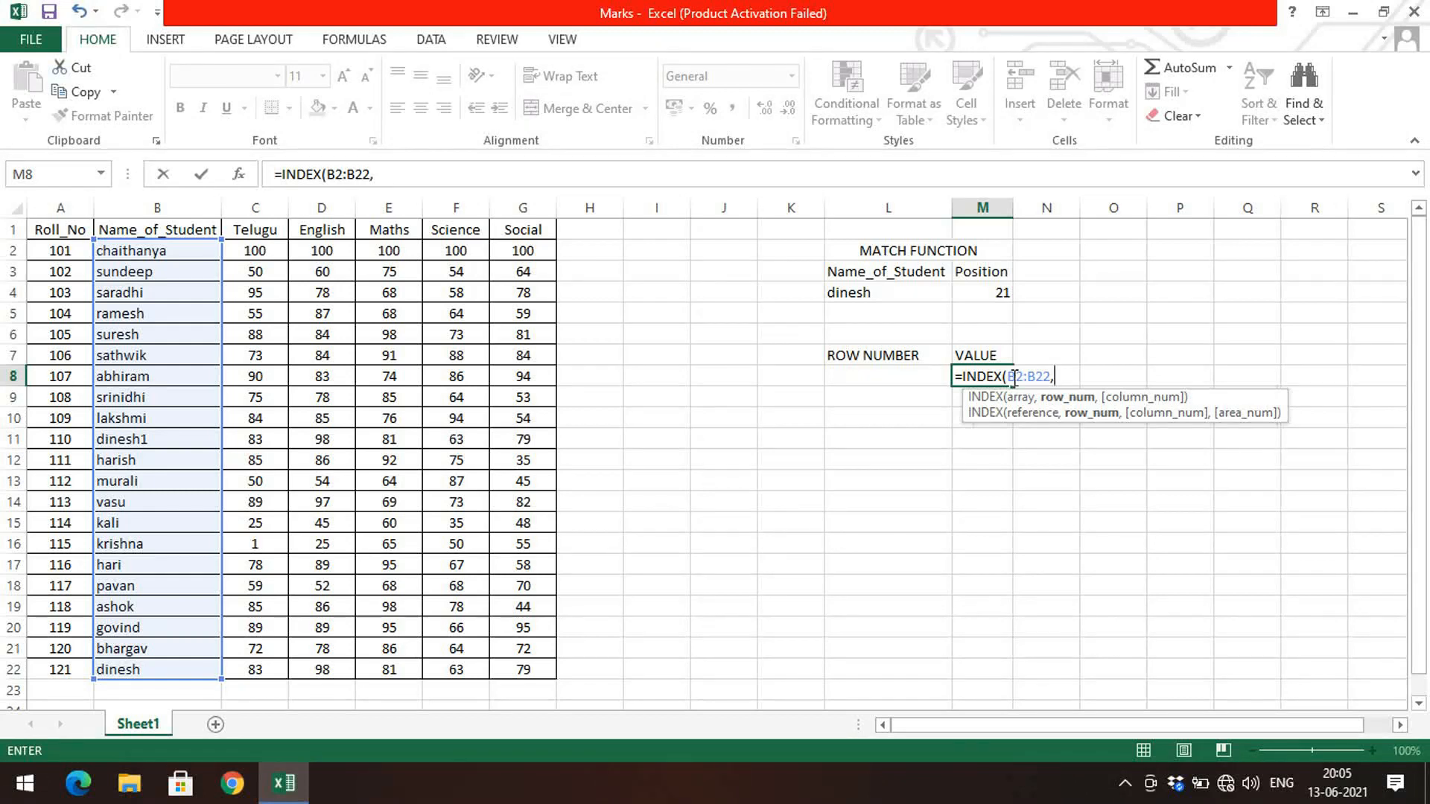
left_click(899, 377)
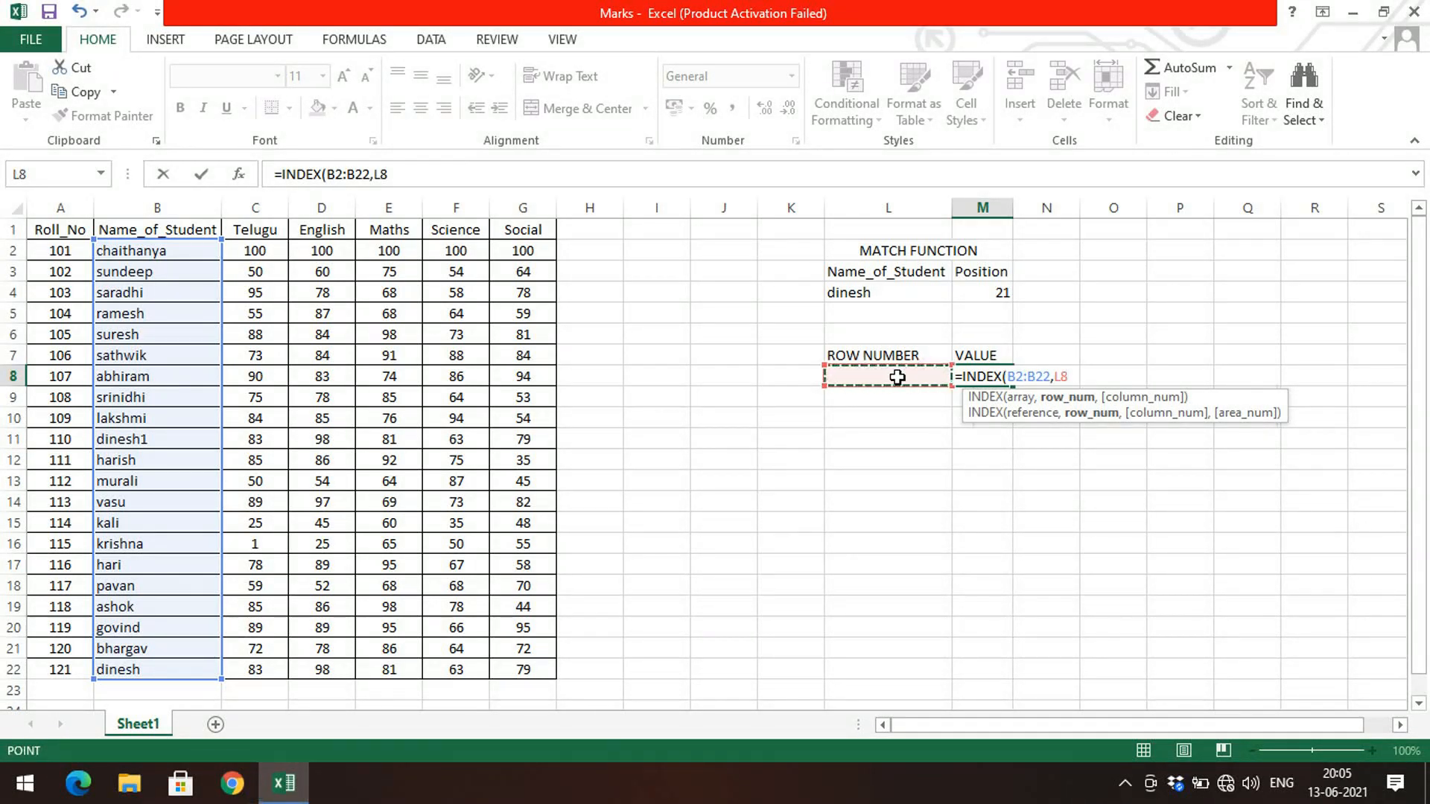
type(")")
key("Return")
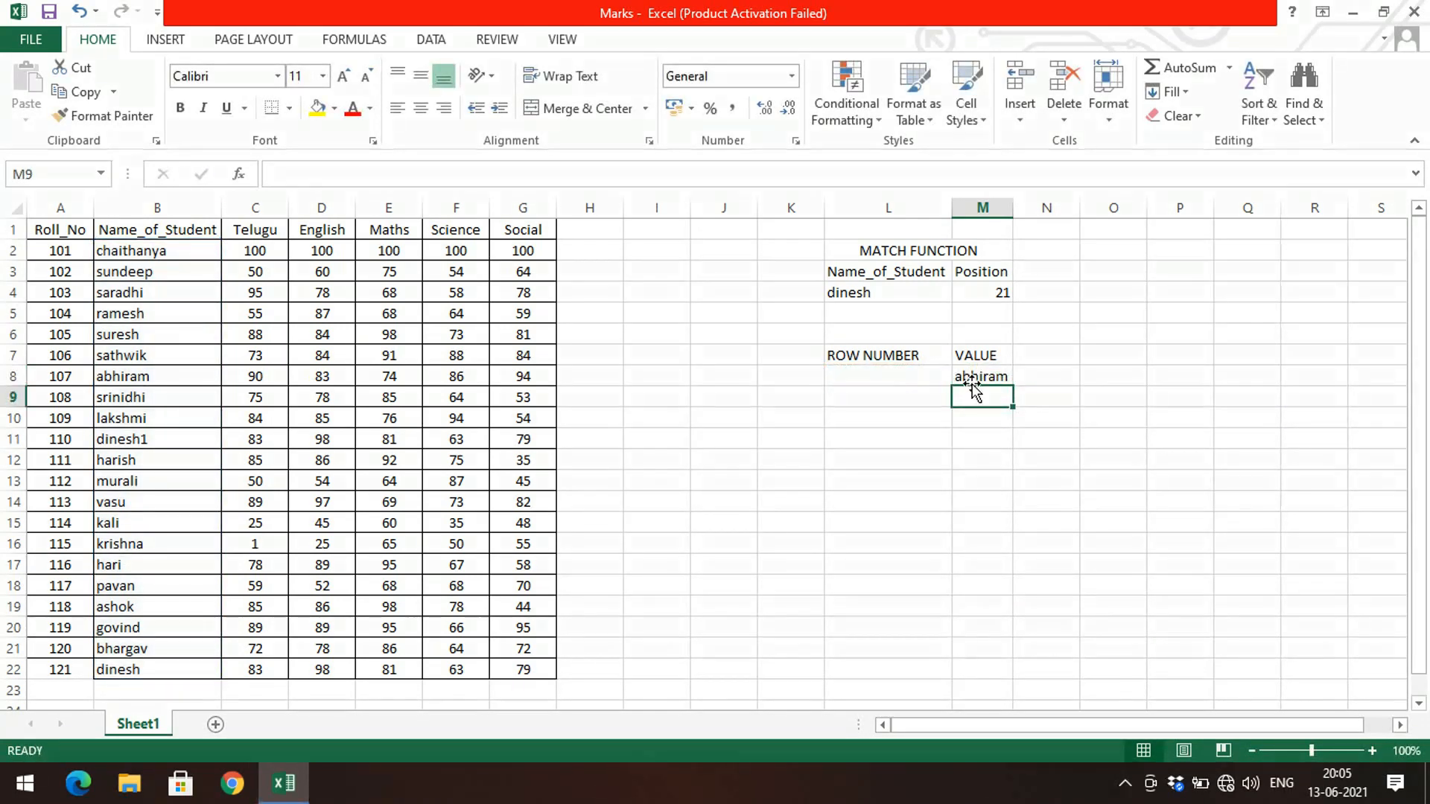
Step: Enter 5 as the row number in cell L8
left_click(911, 378)
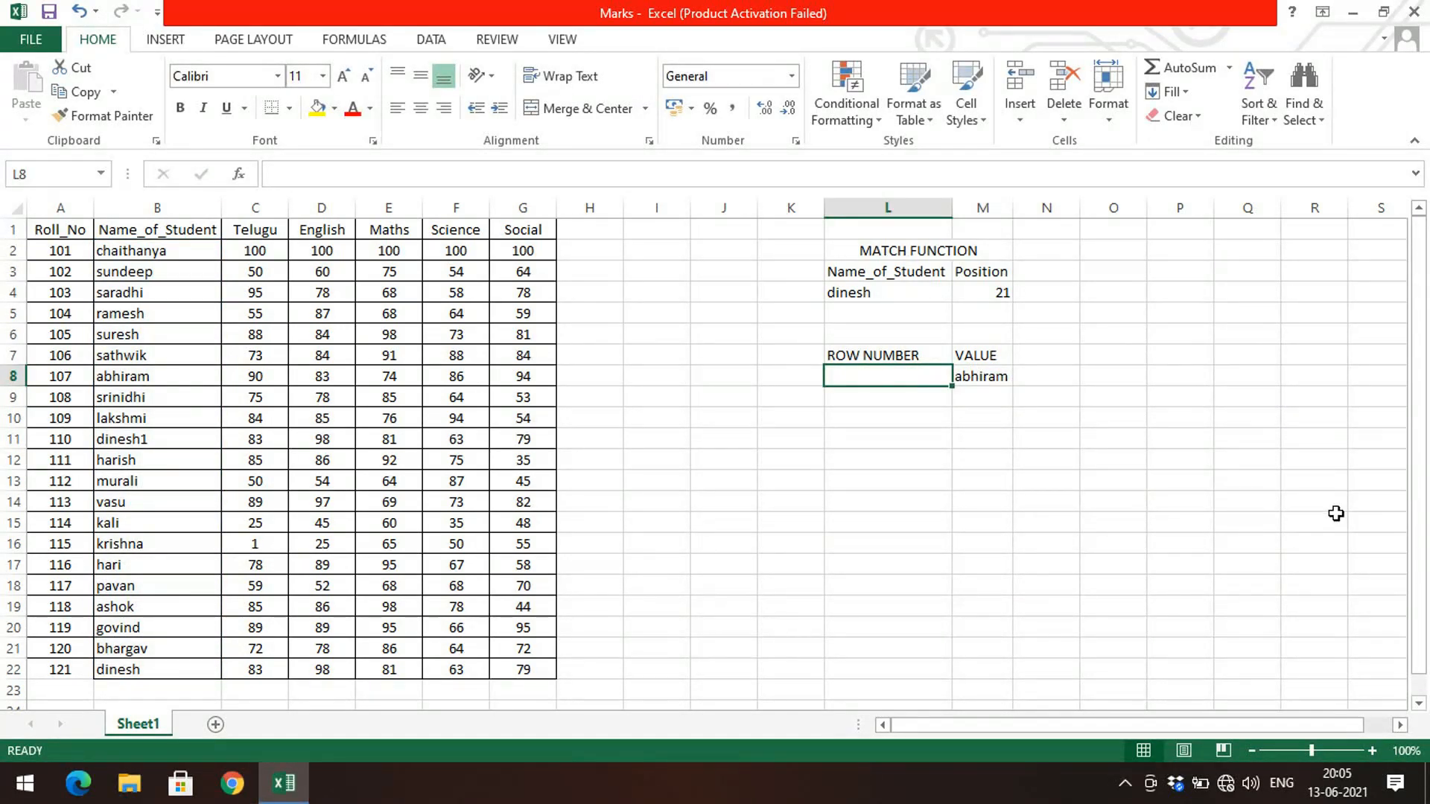
type("5")
key("Return")
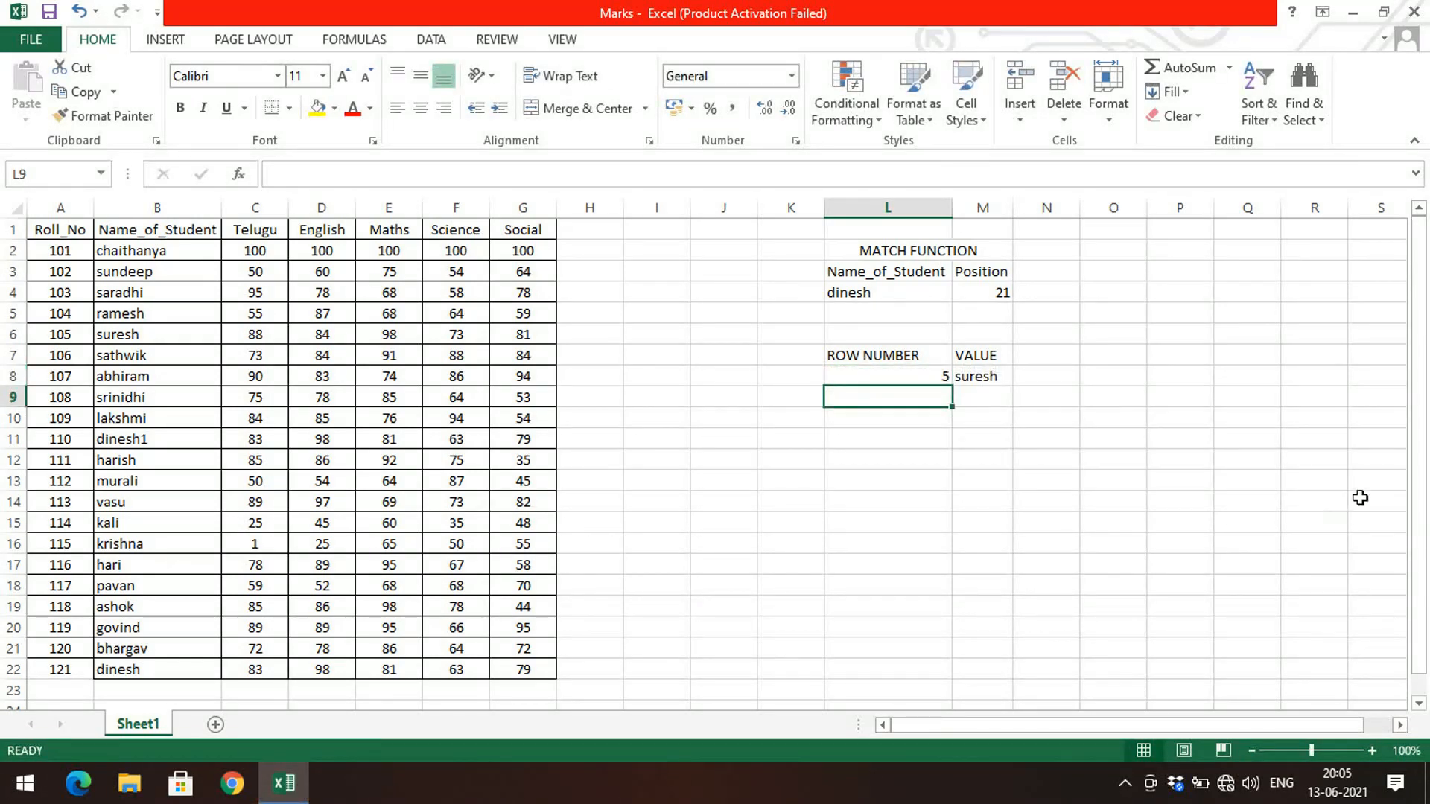
Step: Center-align the row number and value cells L8:M8
left_click_drag(886, 378, 967, 377)
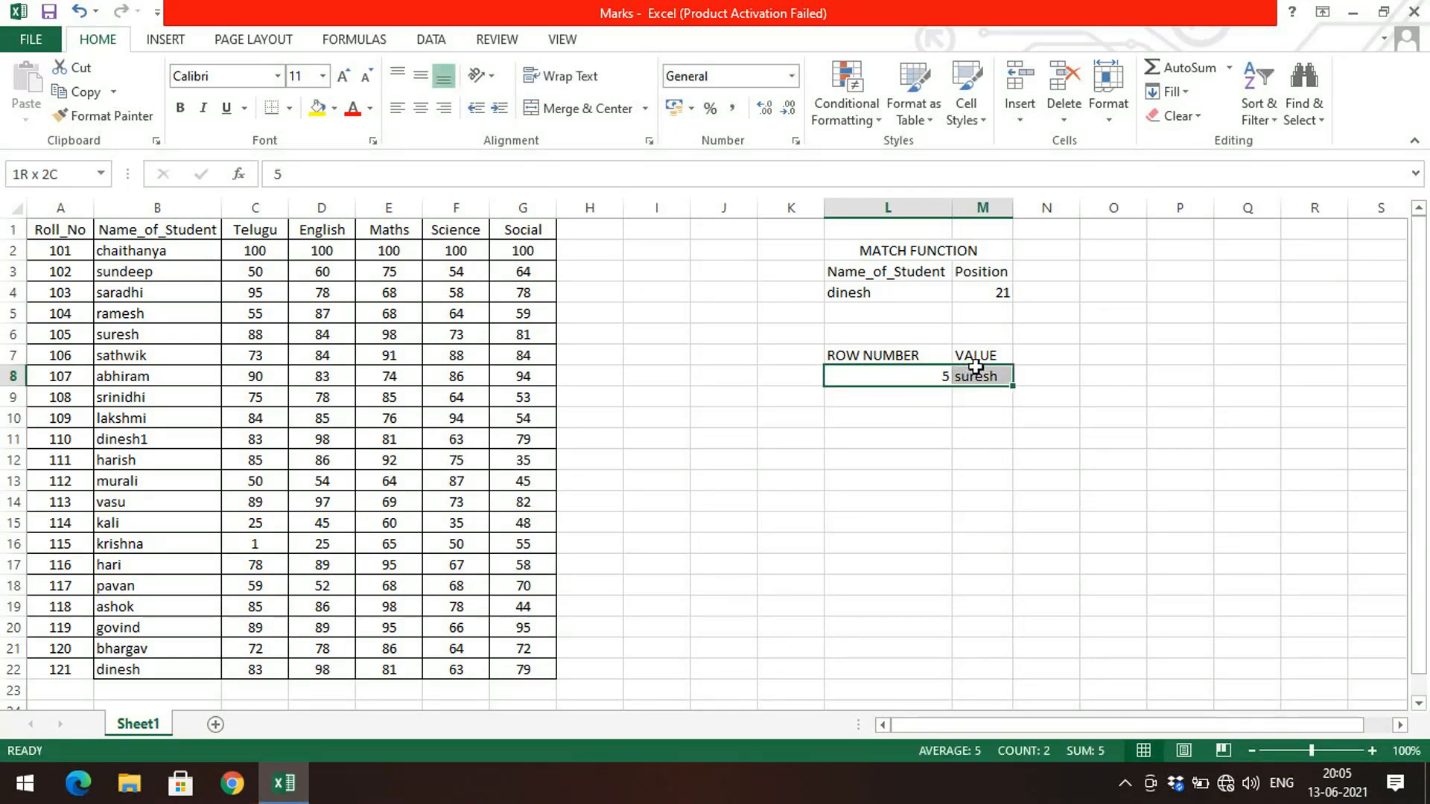
left_click(419, 110)
left_click(1022, 496)
left_click(888, 377)
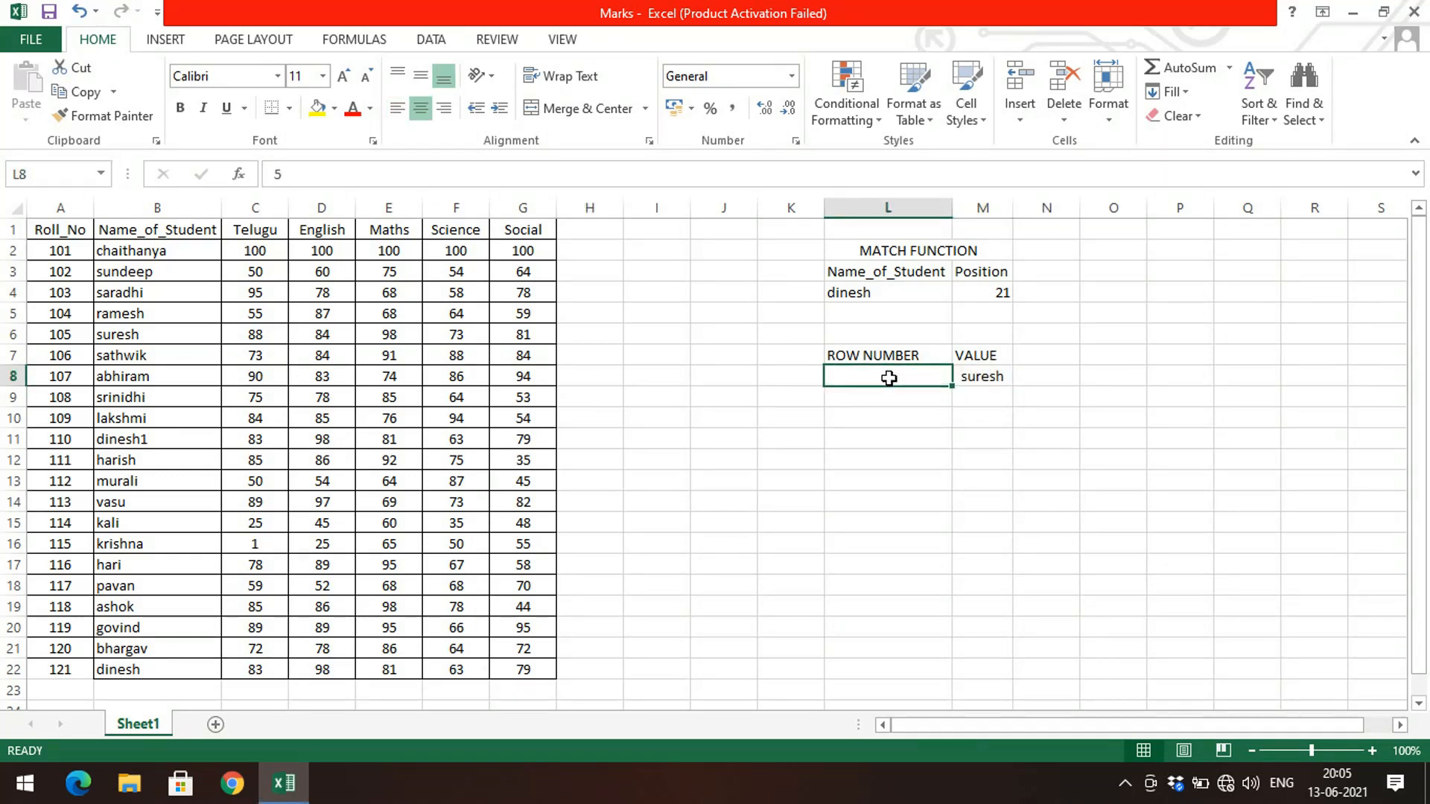
left_click(964, 369)
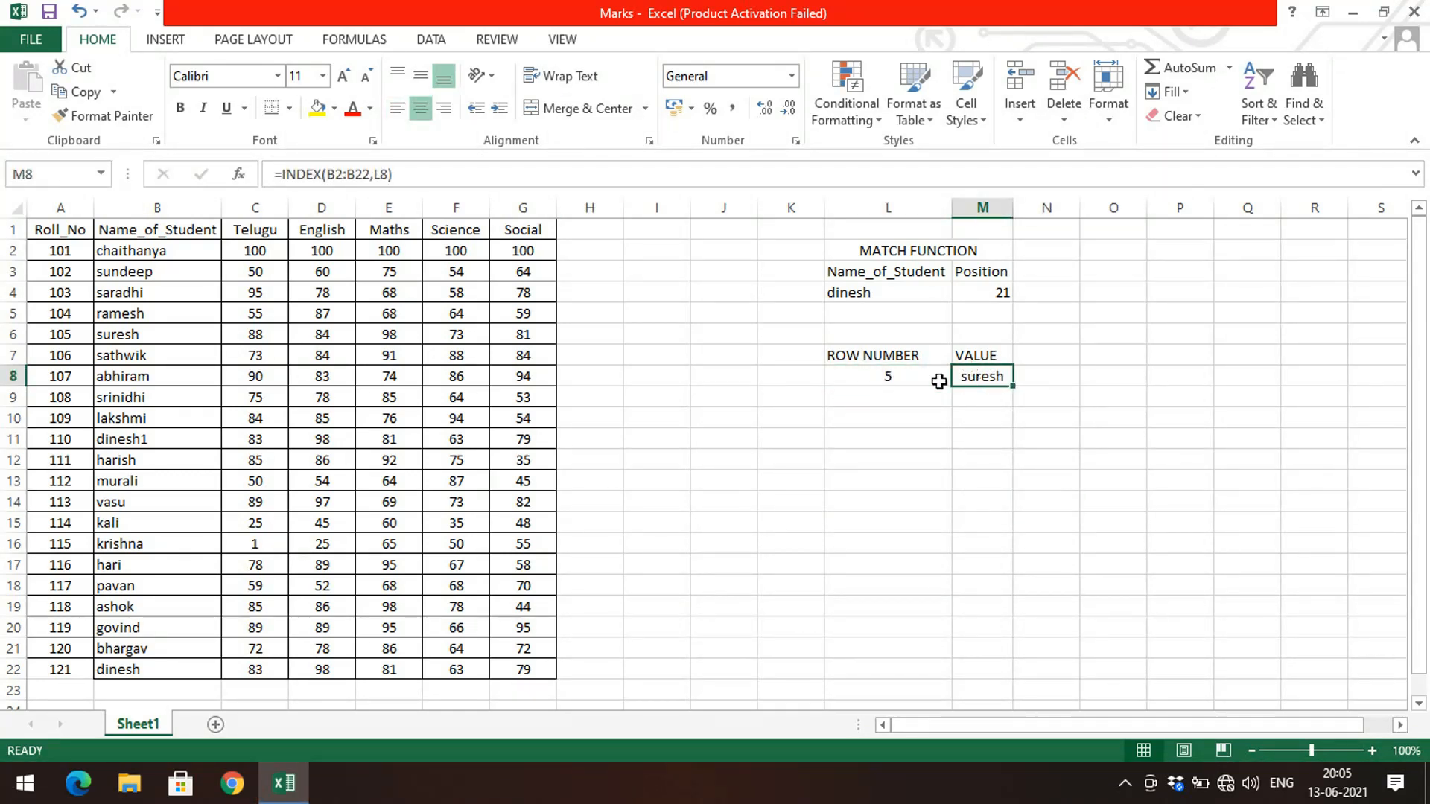
left_click(917, 373)
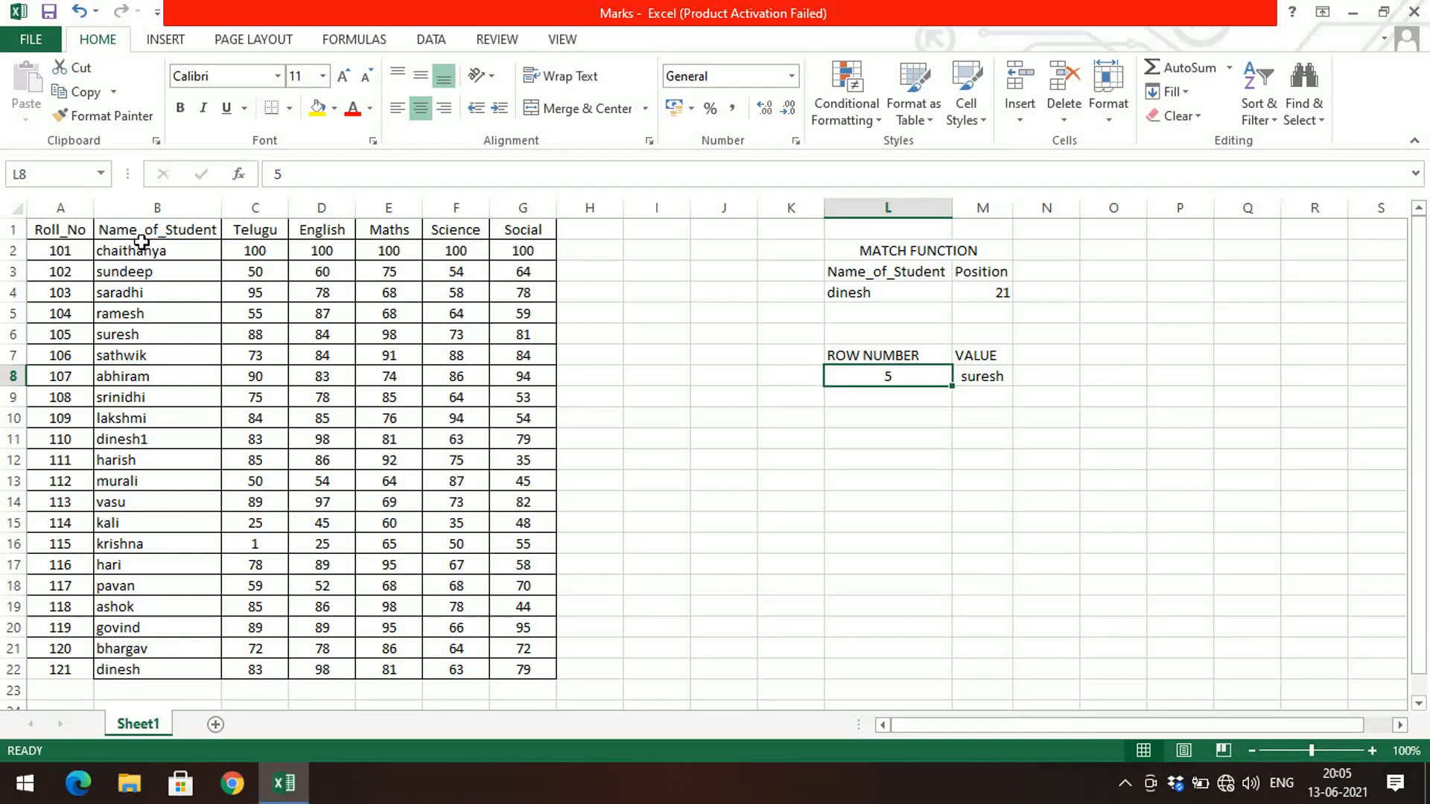
Step: Count down the student names to the fifth one, then set the row number in L8 to 15
left_click(141, 246)
left_click(136, 272)
left_click(140, 294)
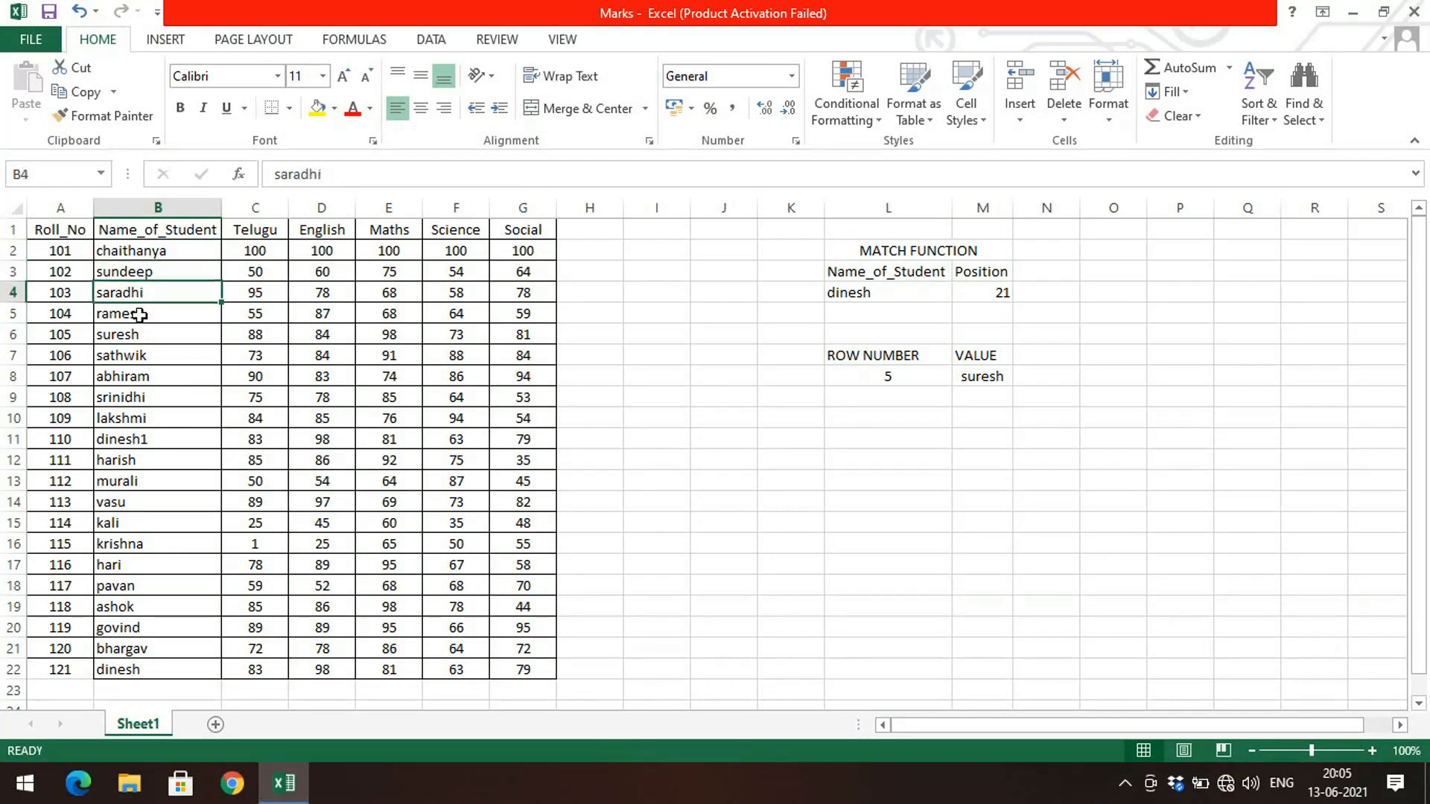
left_click(140, 316)
left_click(139, 330)
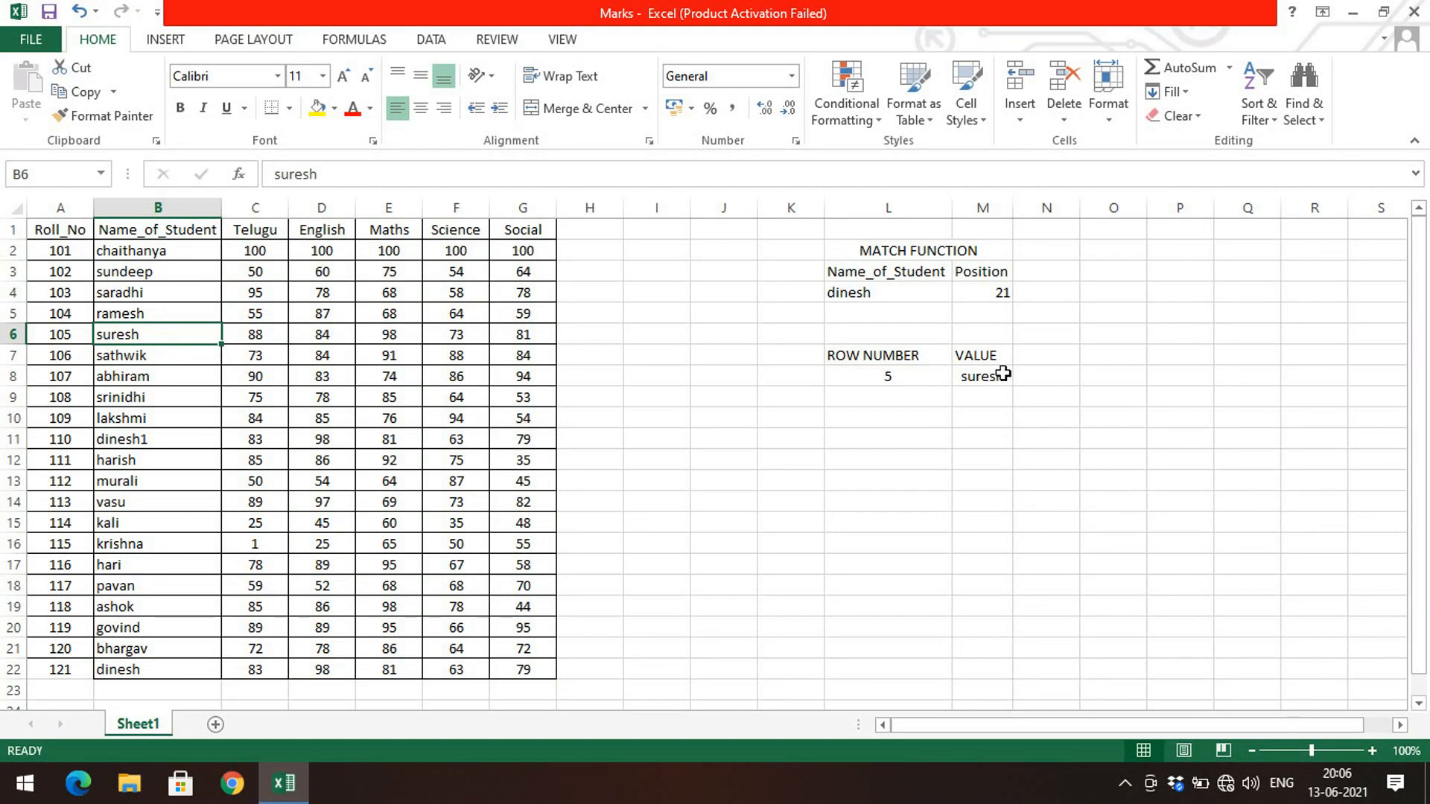
left_click(936, 375)
type("1")
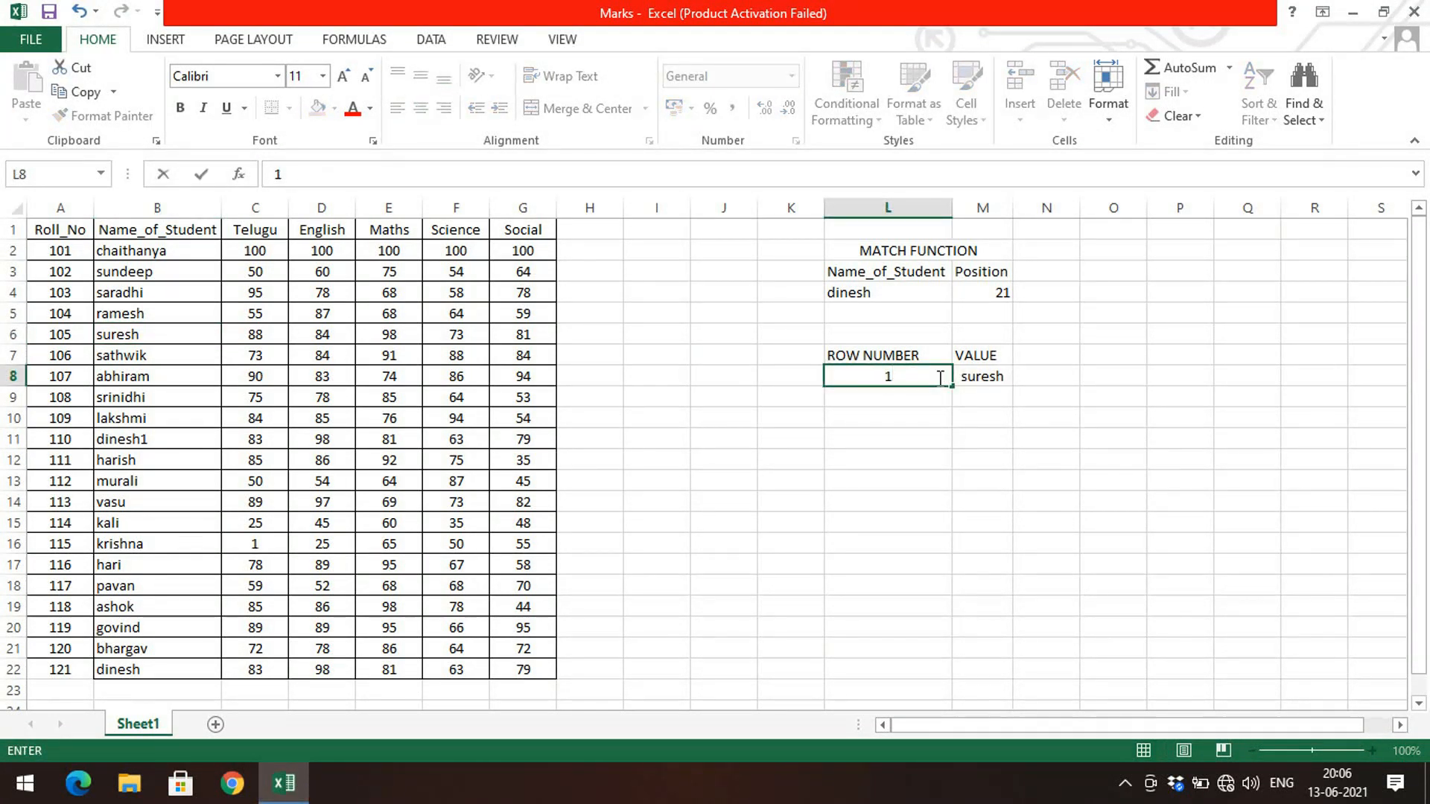
key("Return")
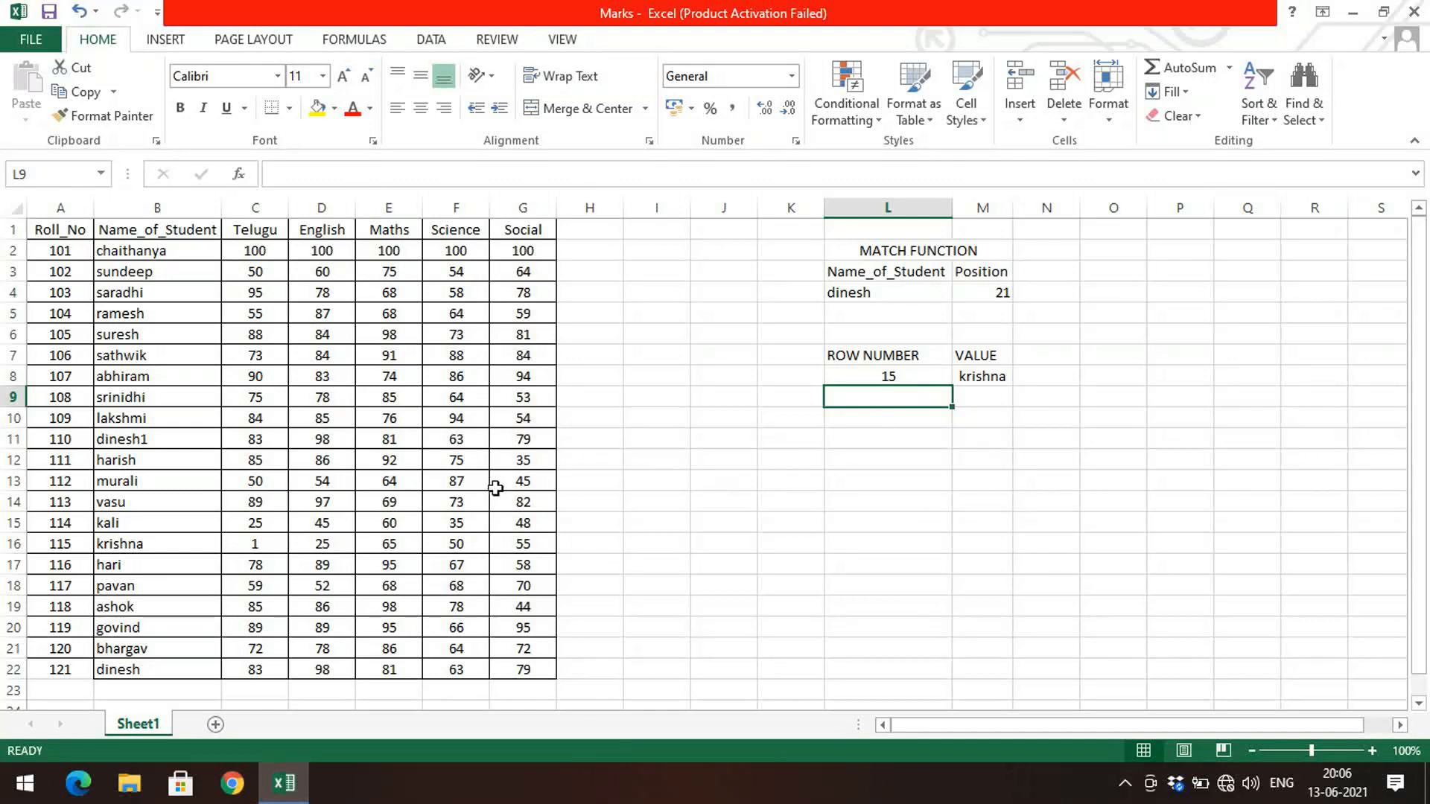
Step: Step through the student names from B2 down to B16 to count their positions
left_click(185, 253)
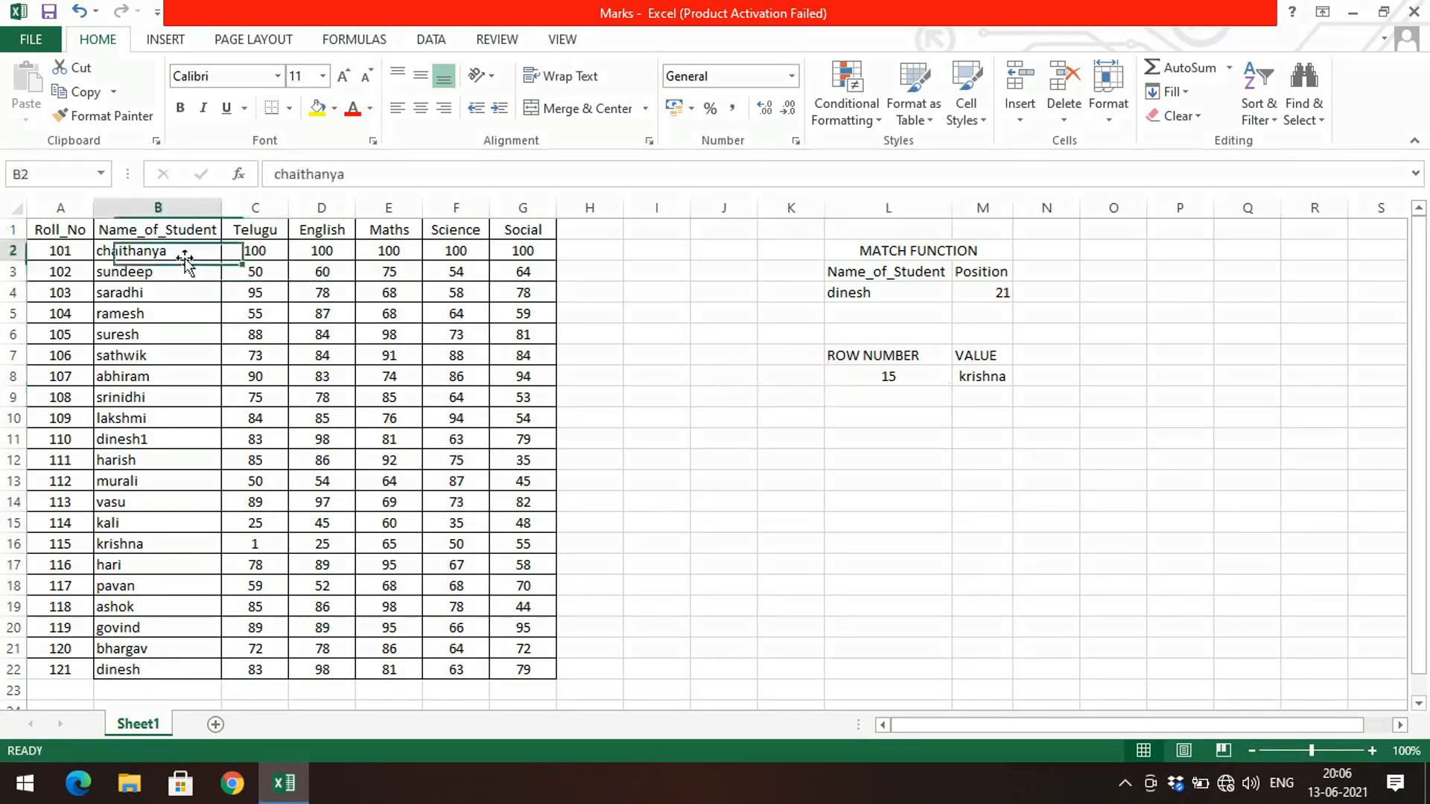
left_click(186, 272)
left_click(177, 297)
left_click(174, 315)
left_click(169, 335)
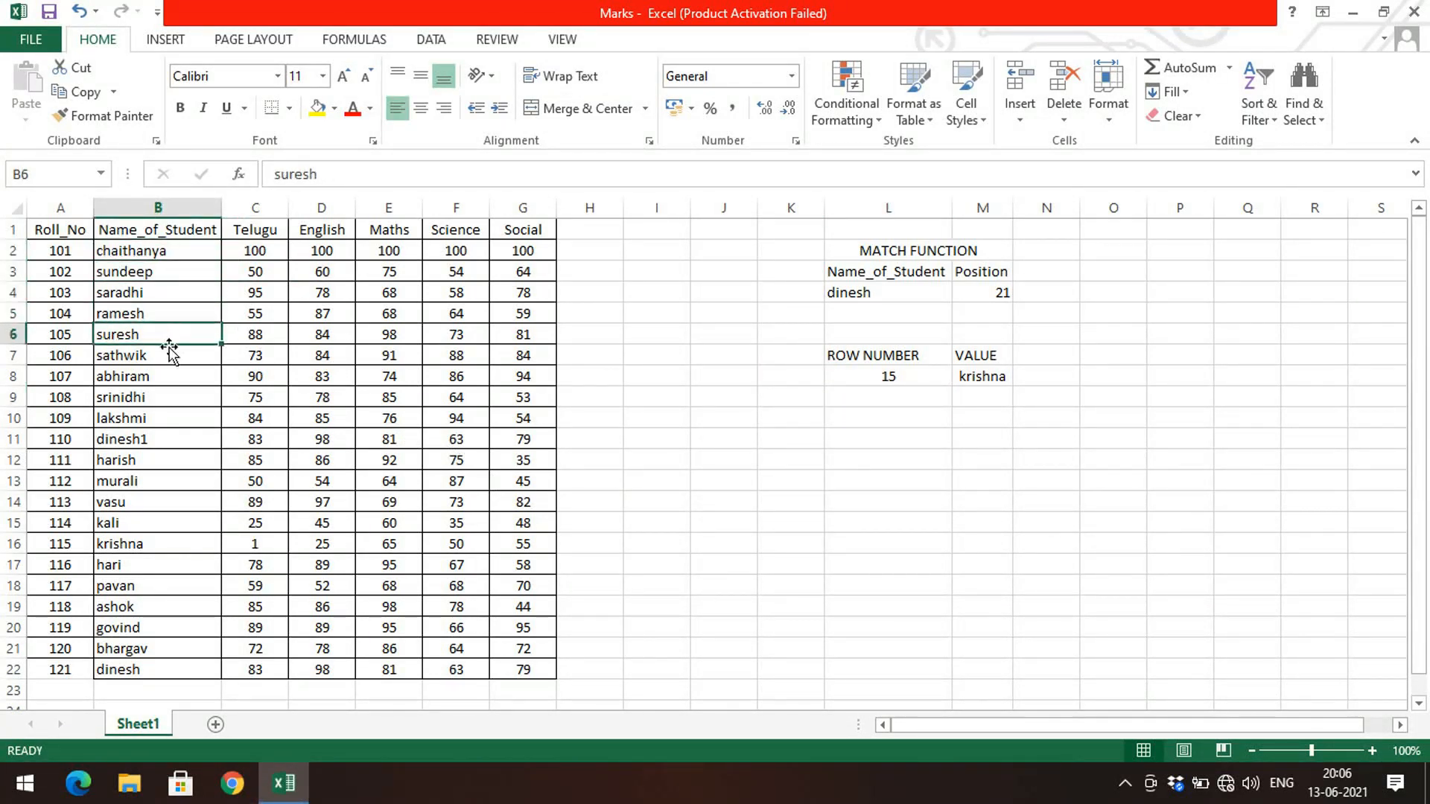
left_click(166, 356)
left_click(162, 377)
left_click(164, 394)
left_click(165, 417)
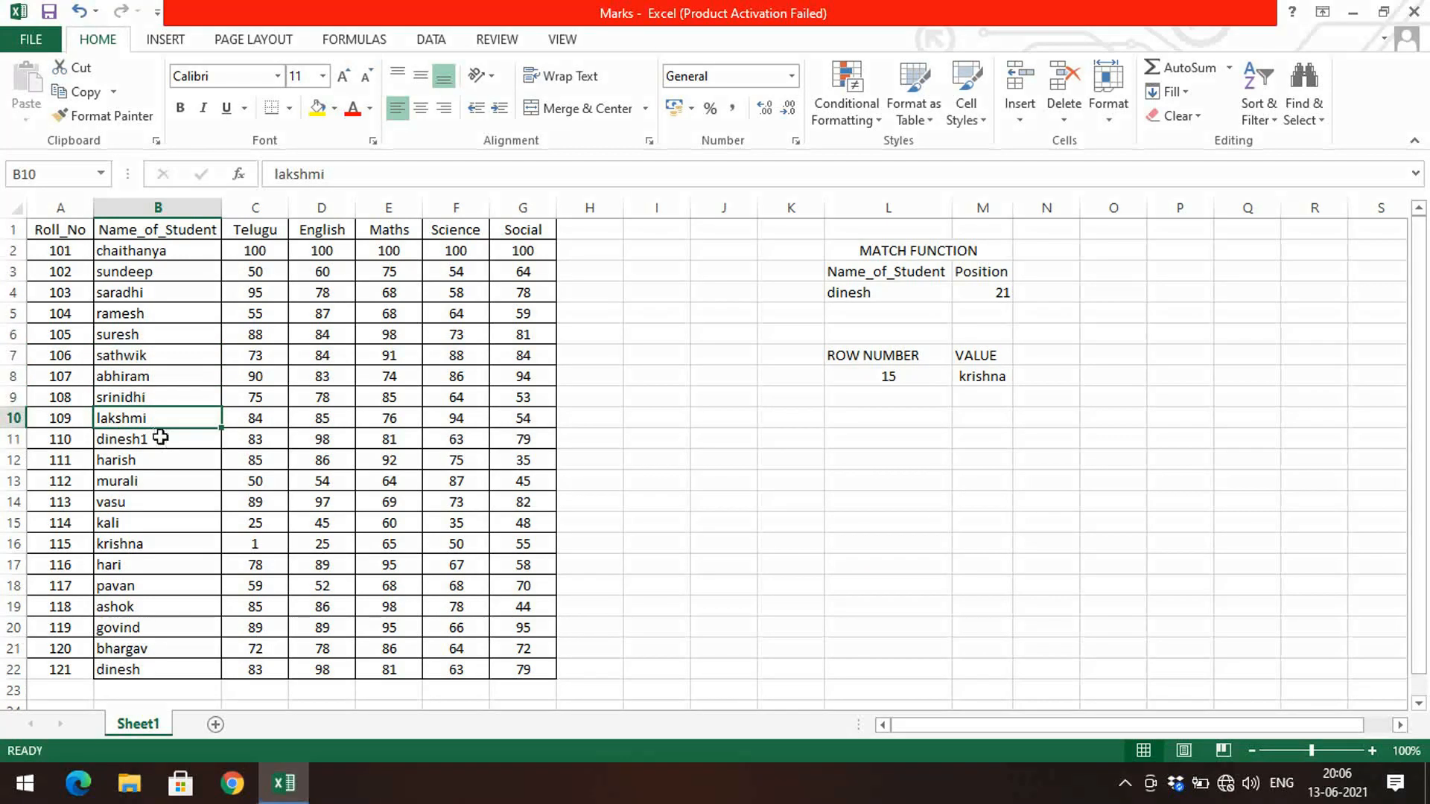
left_click(164, 440)
left_click(155, 460)
left_click(152, 480)
left_click(146, 501)
left_click(143, 523)
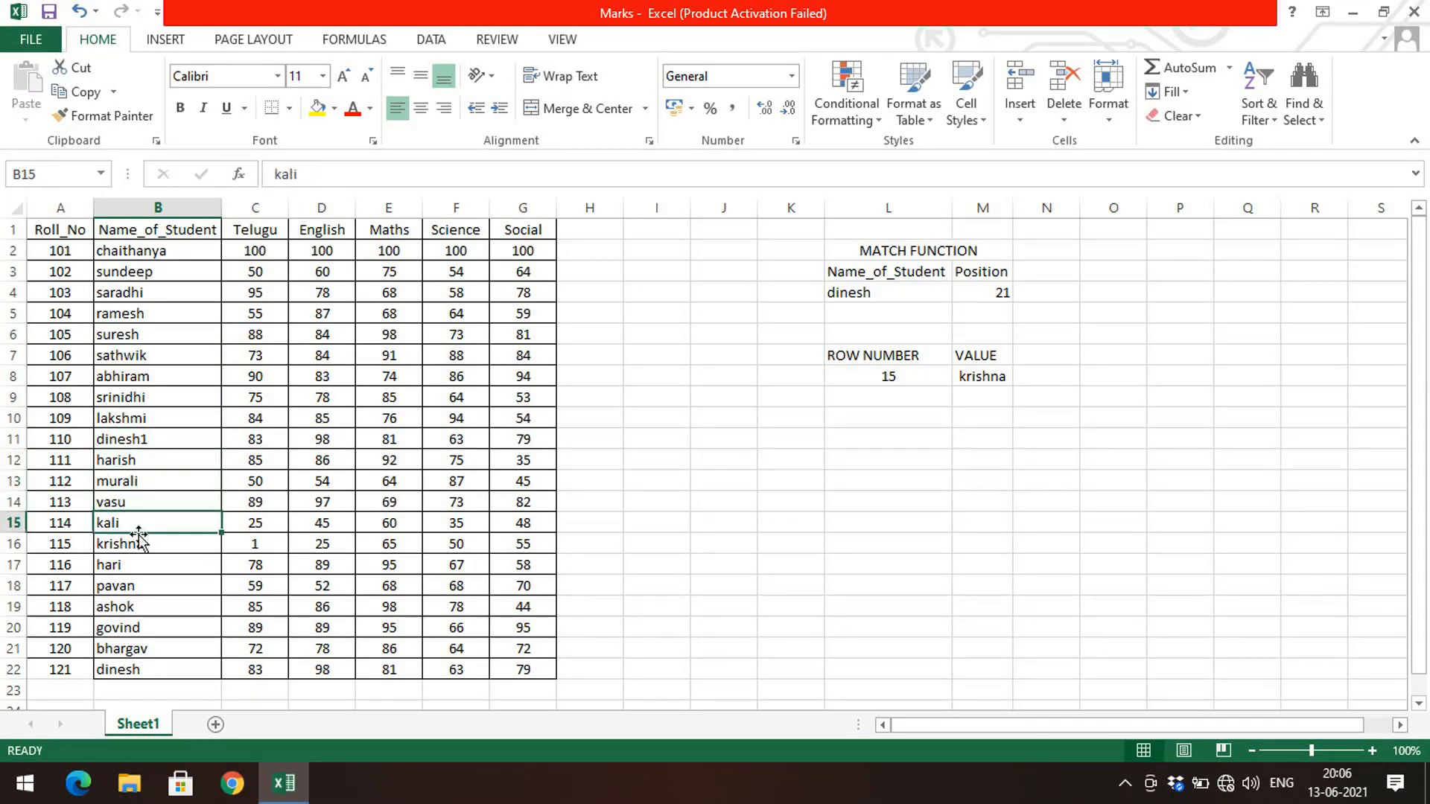
left_click(141, 544)
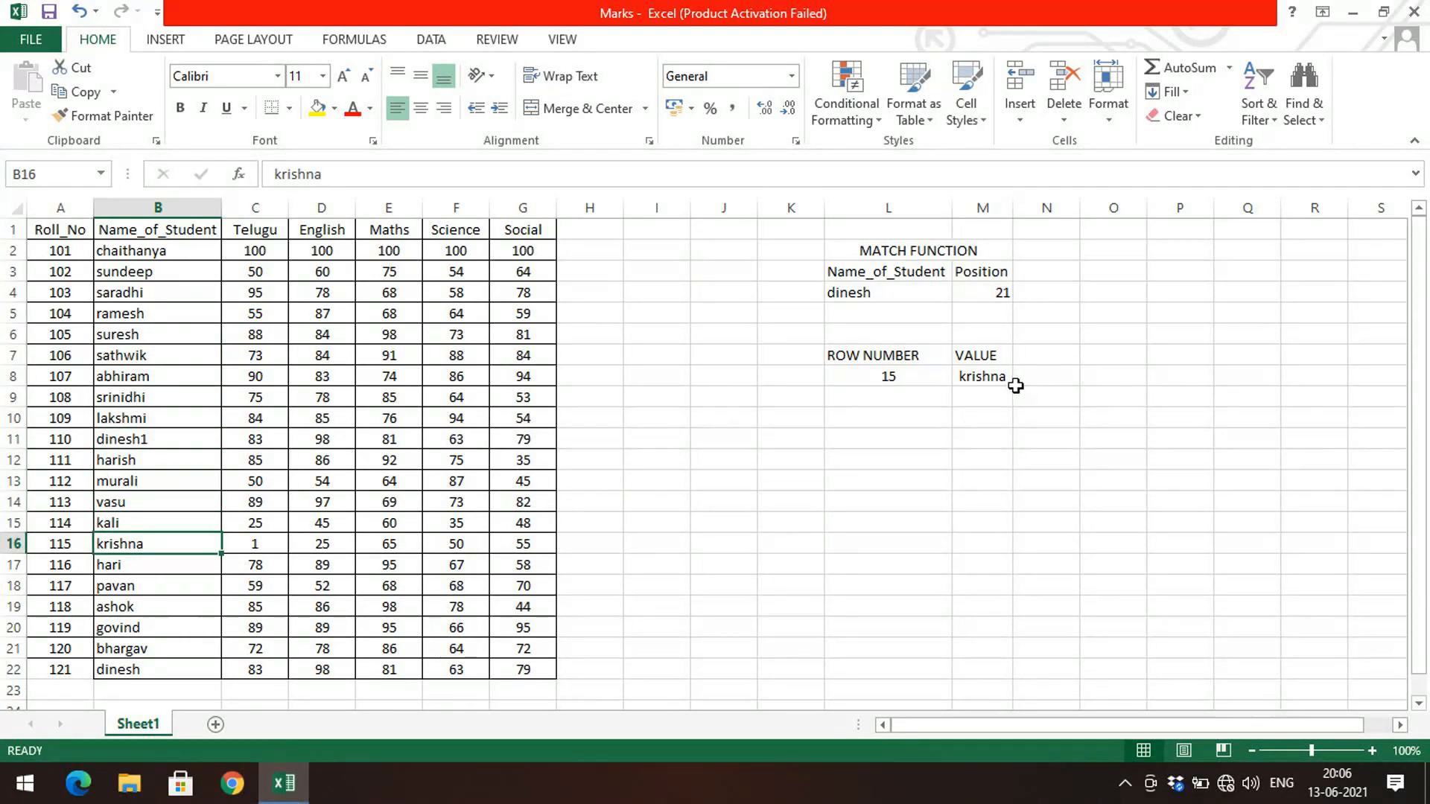
Step: Set the row number in cell L8 to 1
left_click(944, 376)
type("1")
key("Return")
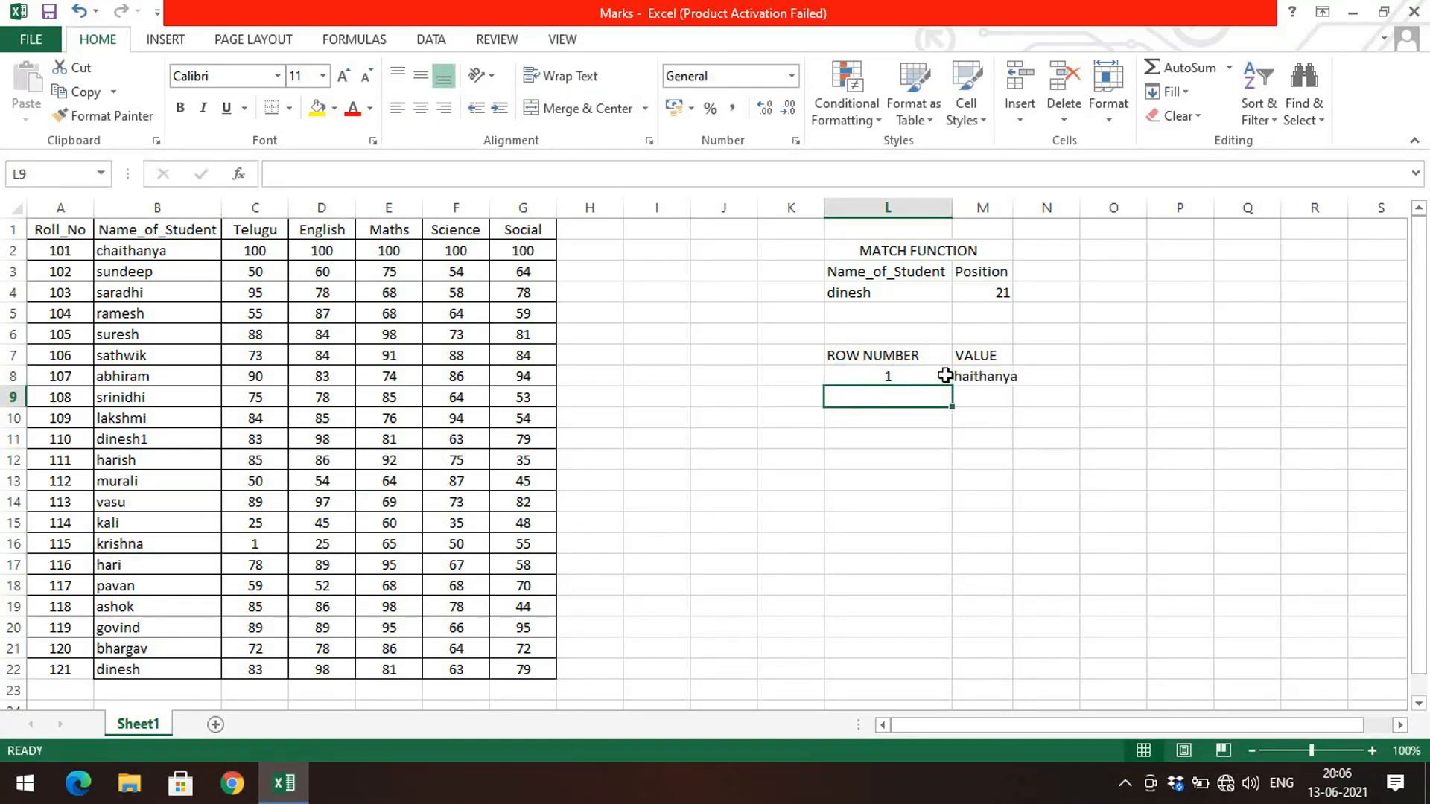
Step: Autofit column M to fit the returned name
double_click(1013, 207)
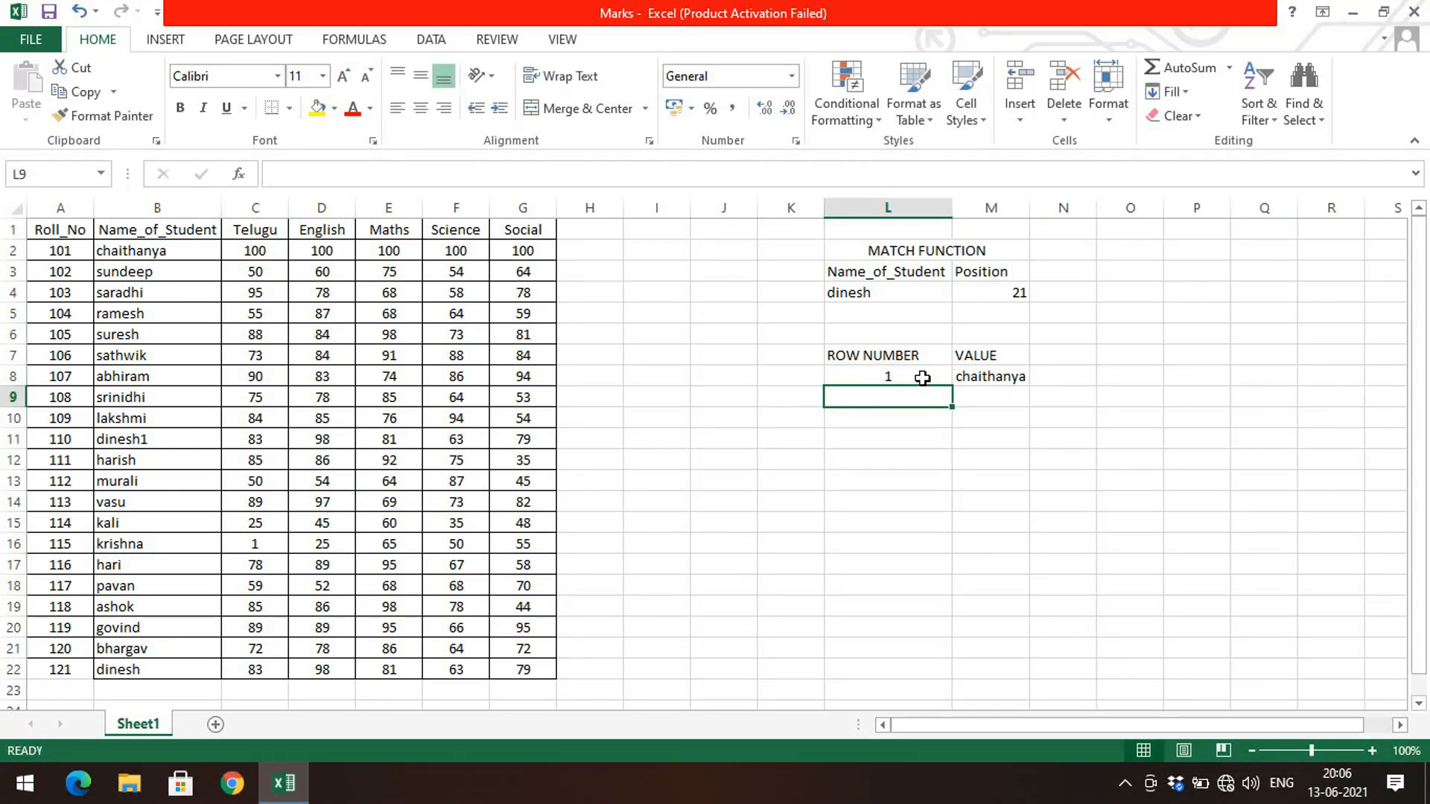
left_click(930, 380)
left_click(178, 254)
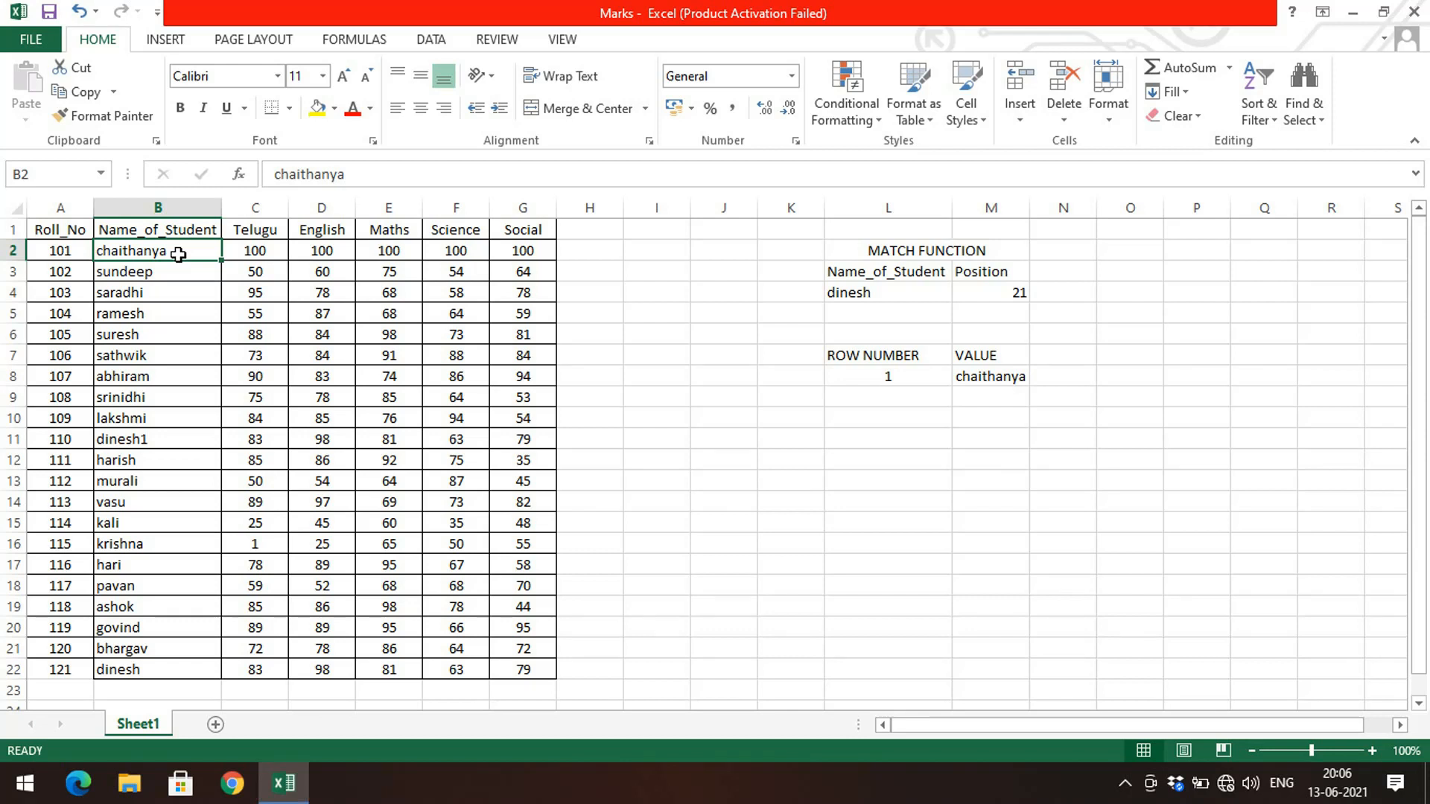
left_click(718, 516)
Step: Enter the label ROW NUMBER in cell L11
left_click(896, 419)
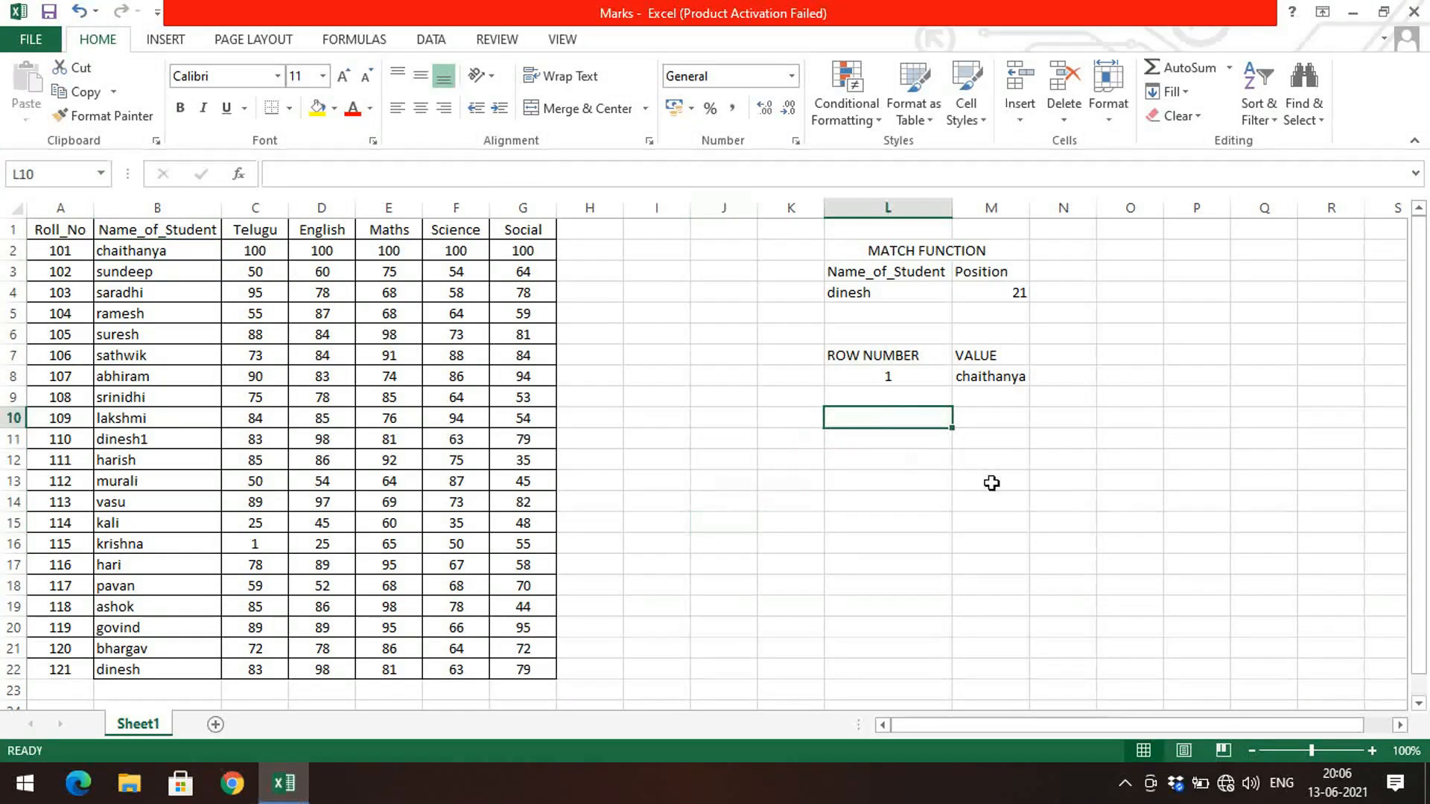
left_click(932, 445)
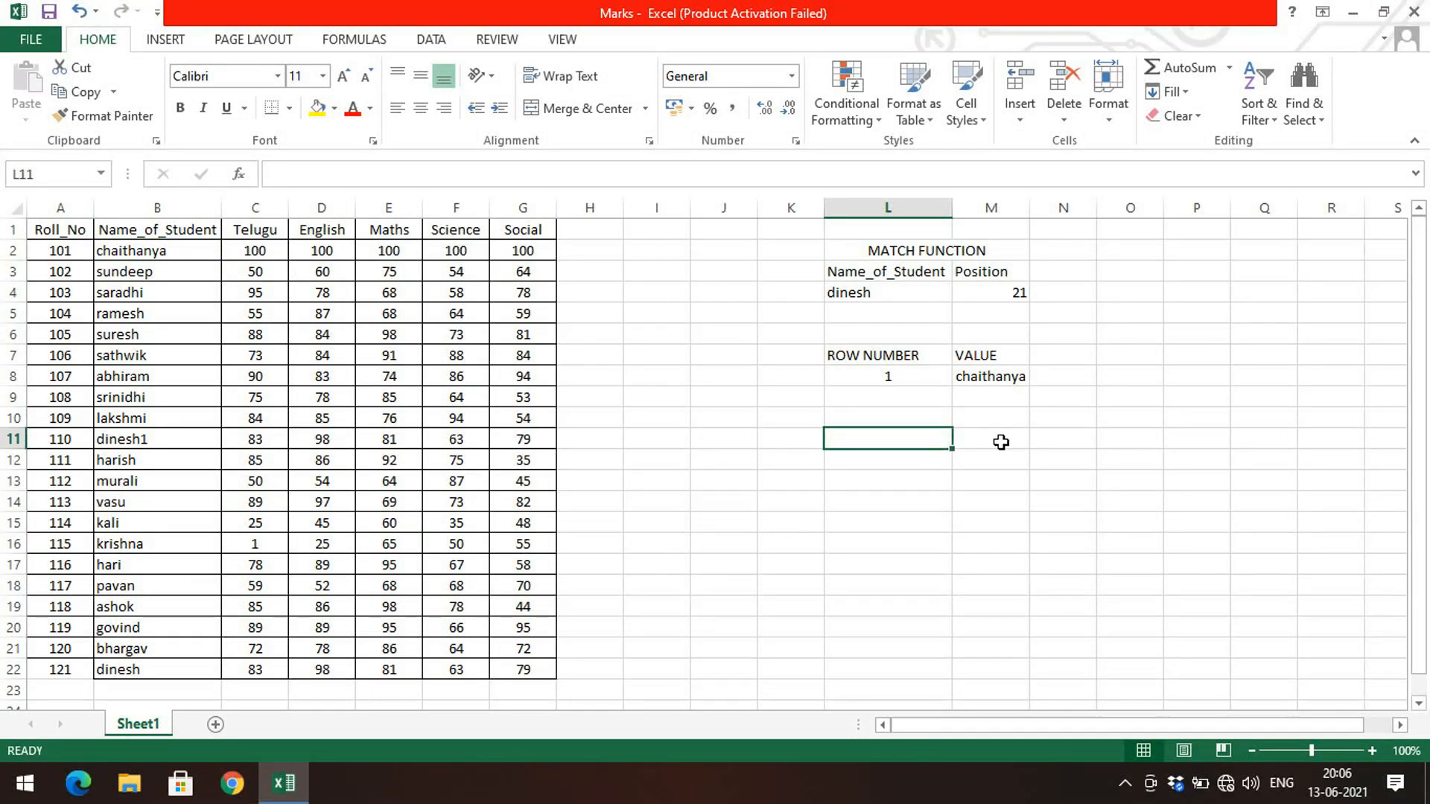
type("ROW NUMNE")
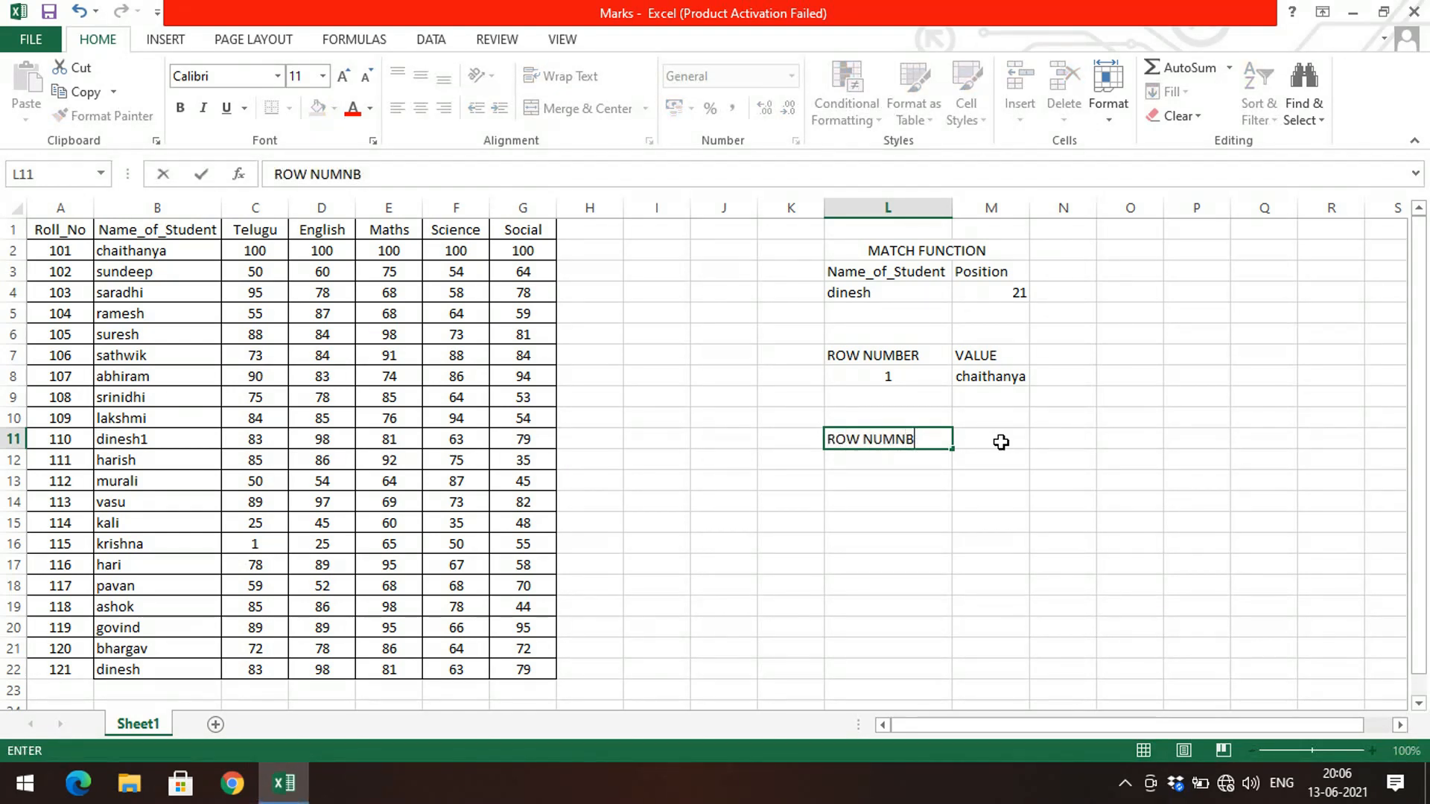
key("BackSpace")
key("BackSpace")
type("BE")
Step: Enter the labels COL NUMBER in M11 and VALUE in N11, and autofit column M
left_click(1001, 443)
type("C")
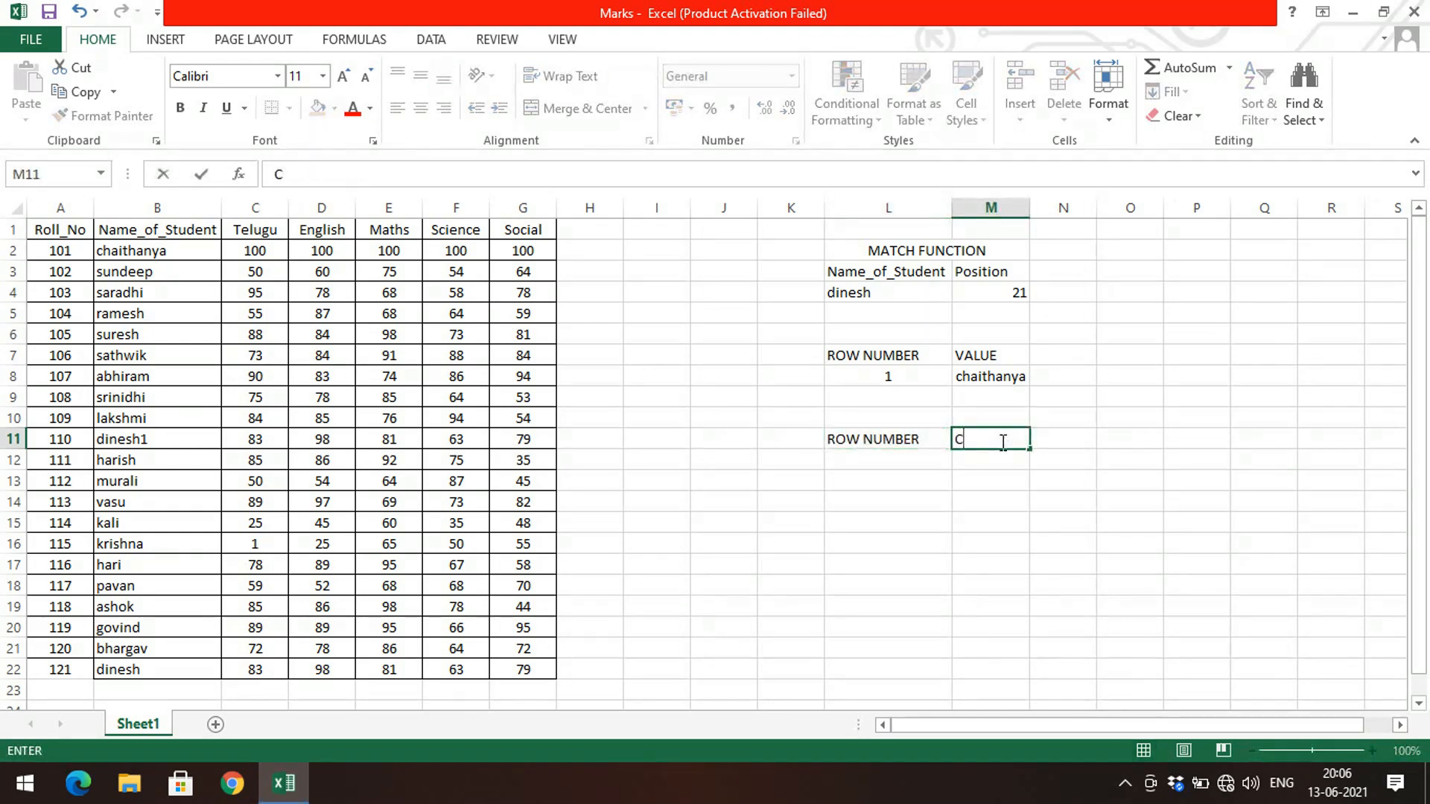
type("OL NUMB")
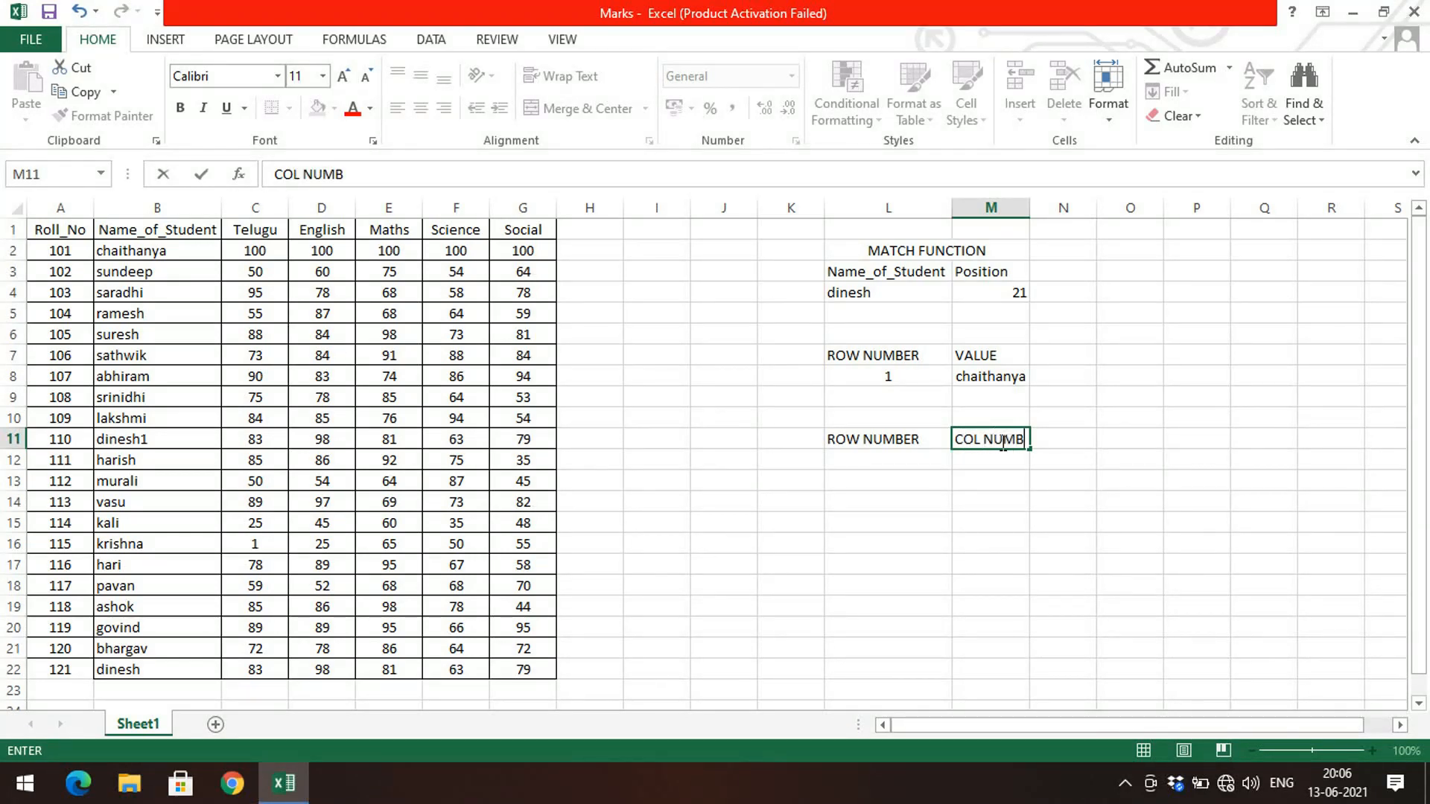
type("ER")
key("Tab")
type("VALUE")
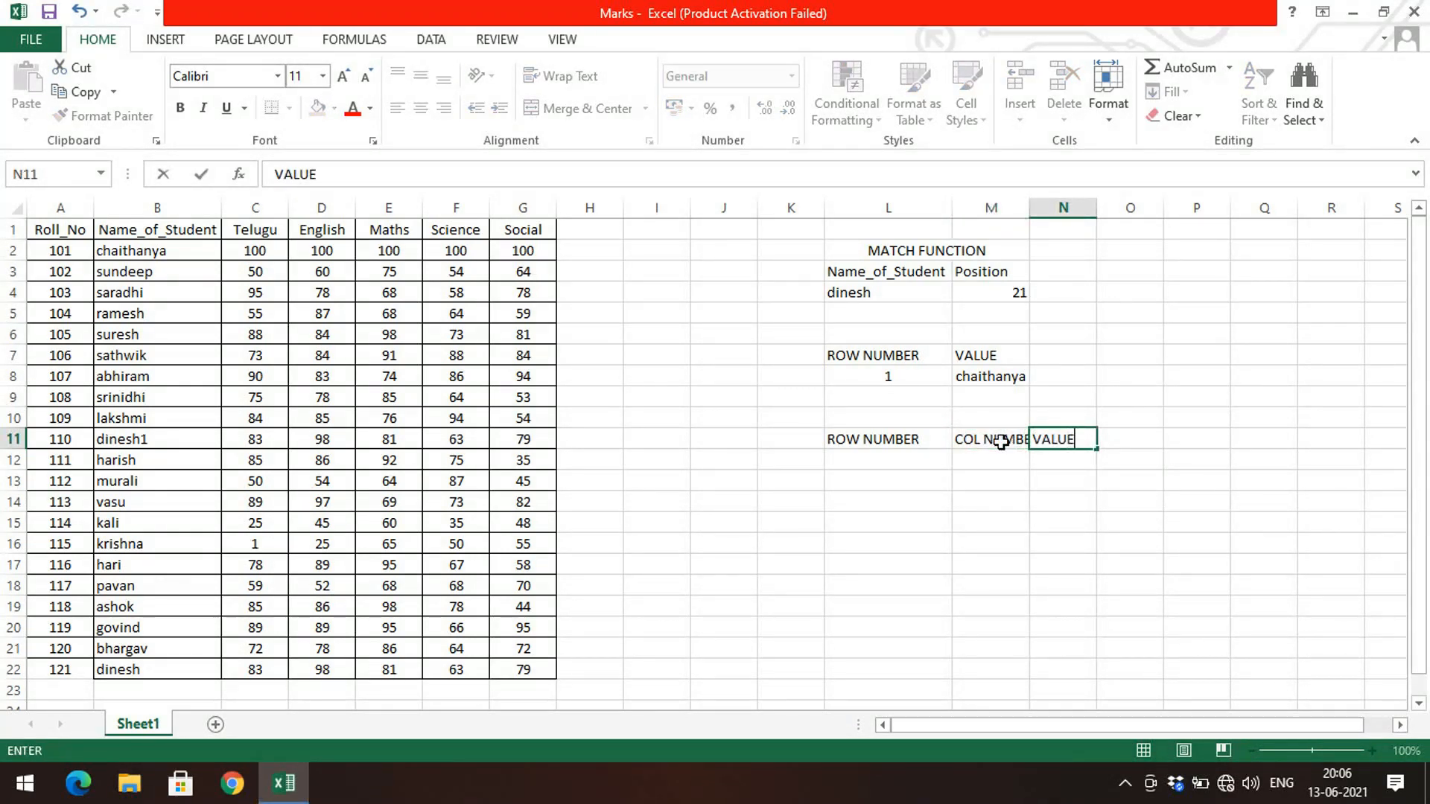
key("Return")
left_click(1040, 205)
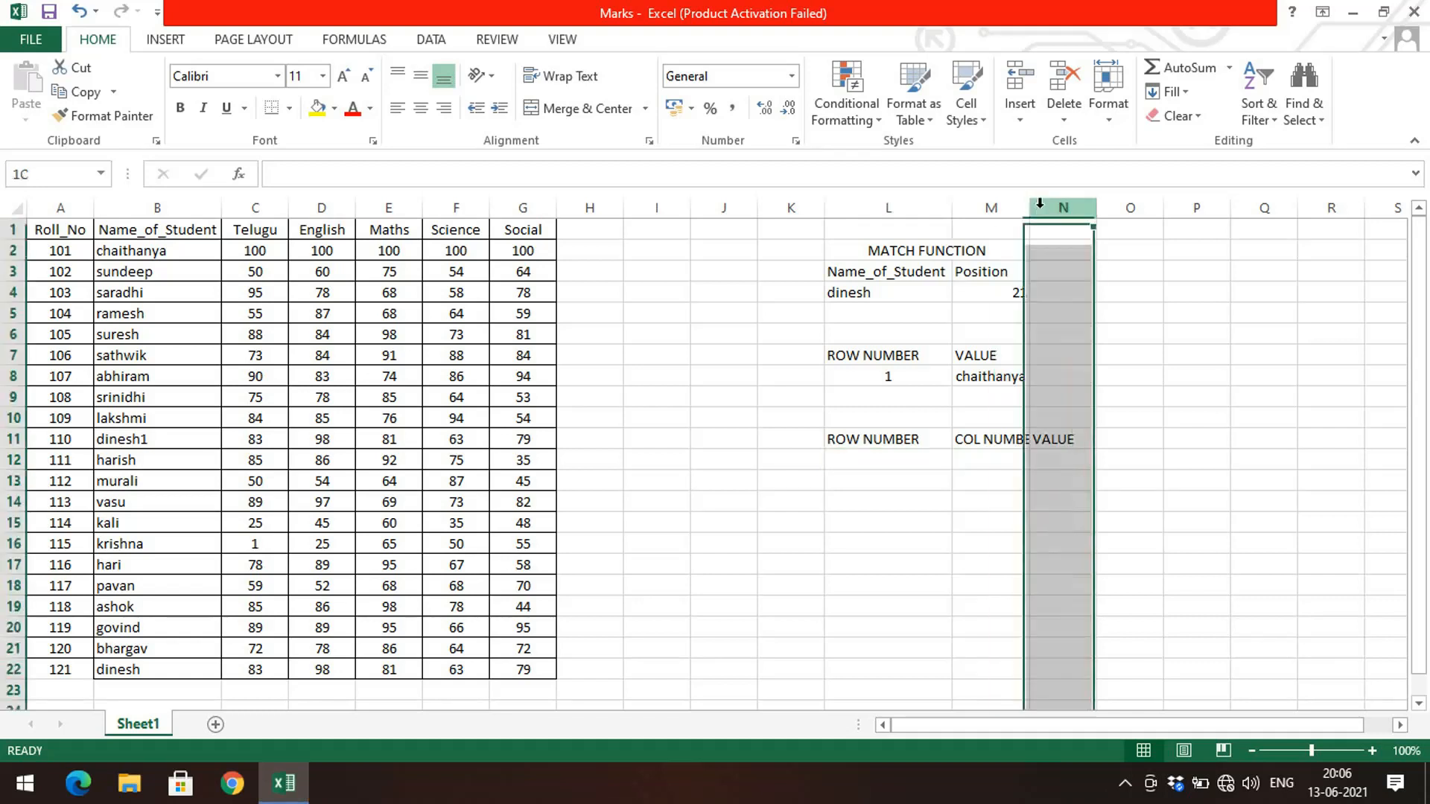
double_click(1025, 208)
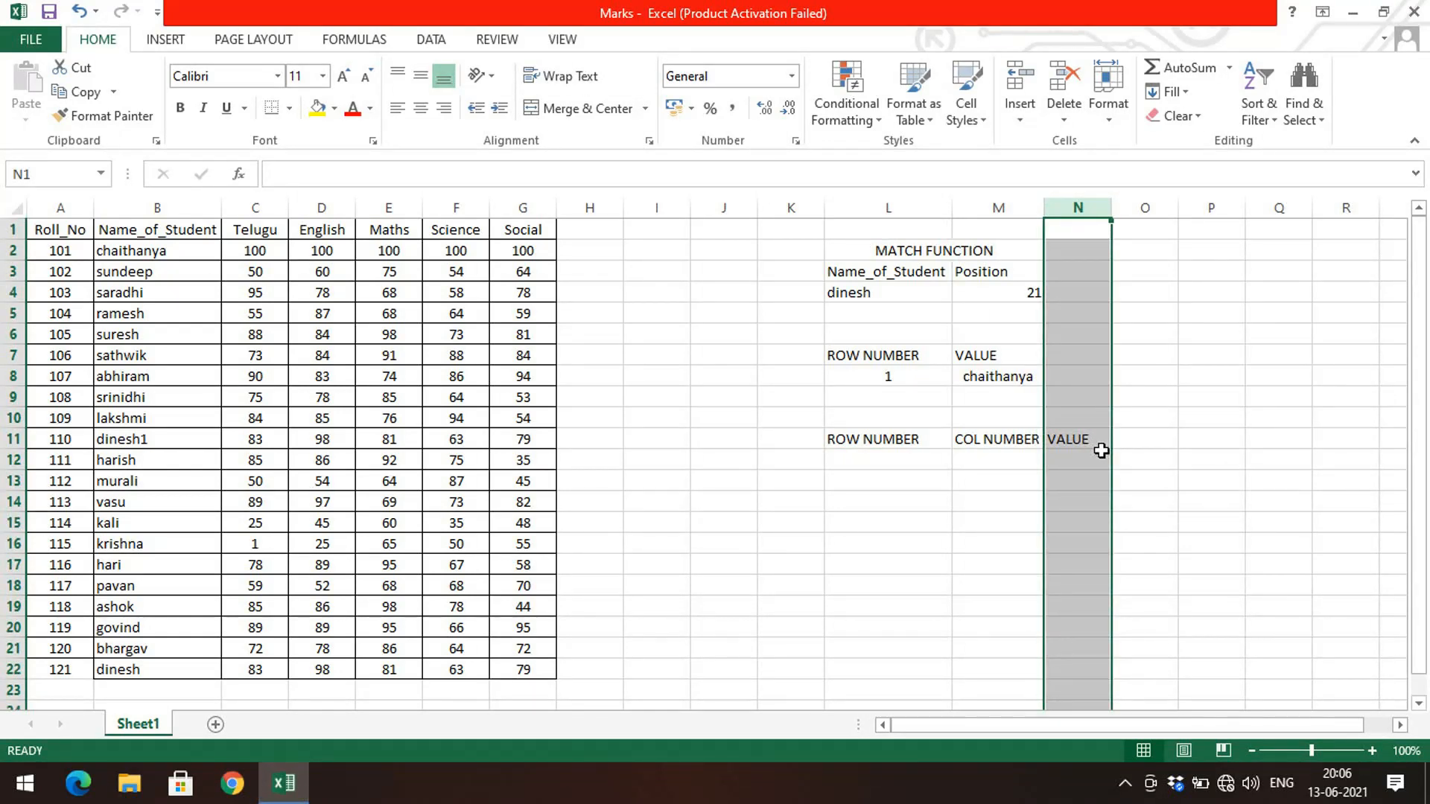
Step: Enter =INDEX(B2:G22,L12,M12) in cell N12, using L12 as the row number and M12 as the column number
left_click(1101, 452)
type("=INDE")
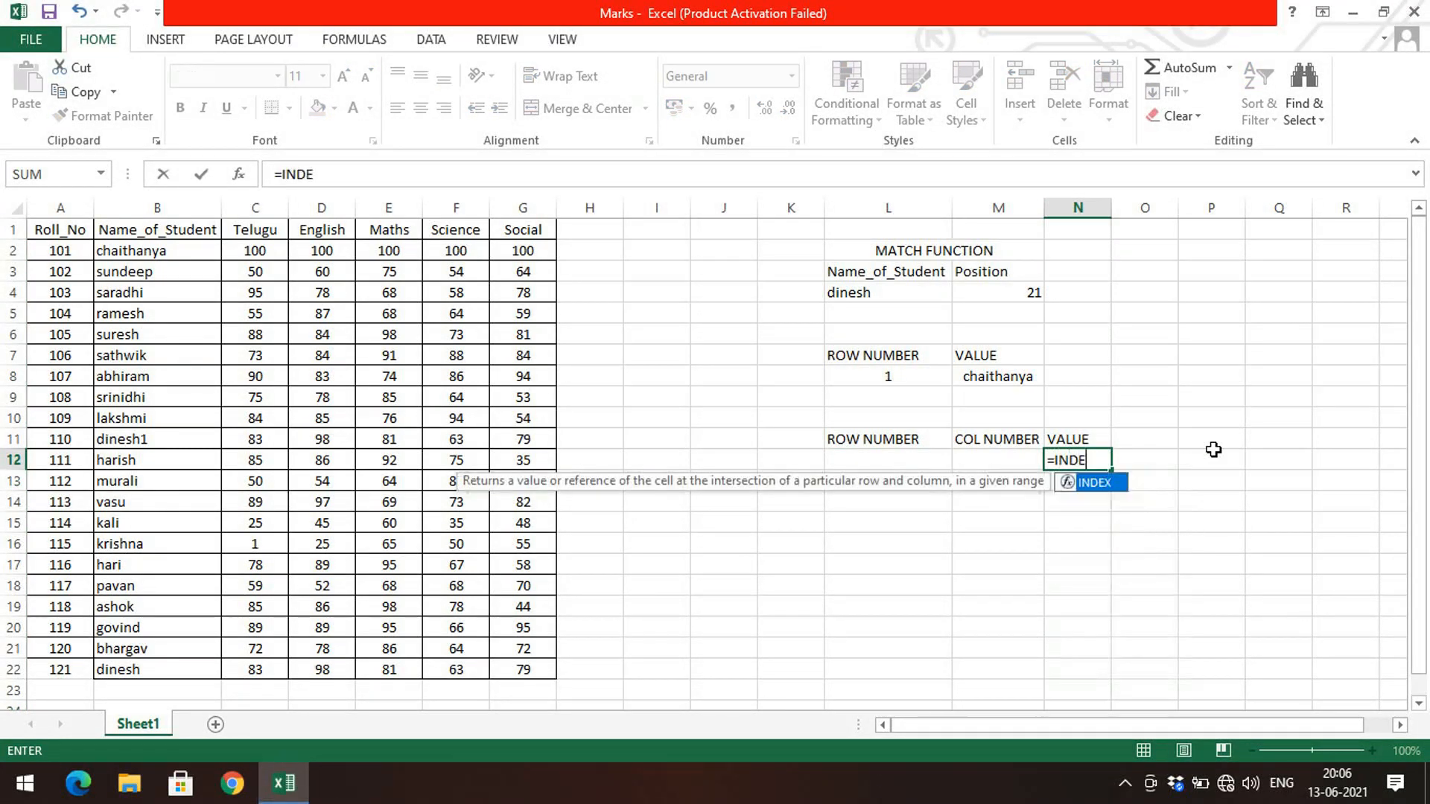
type("X(")
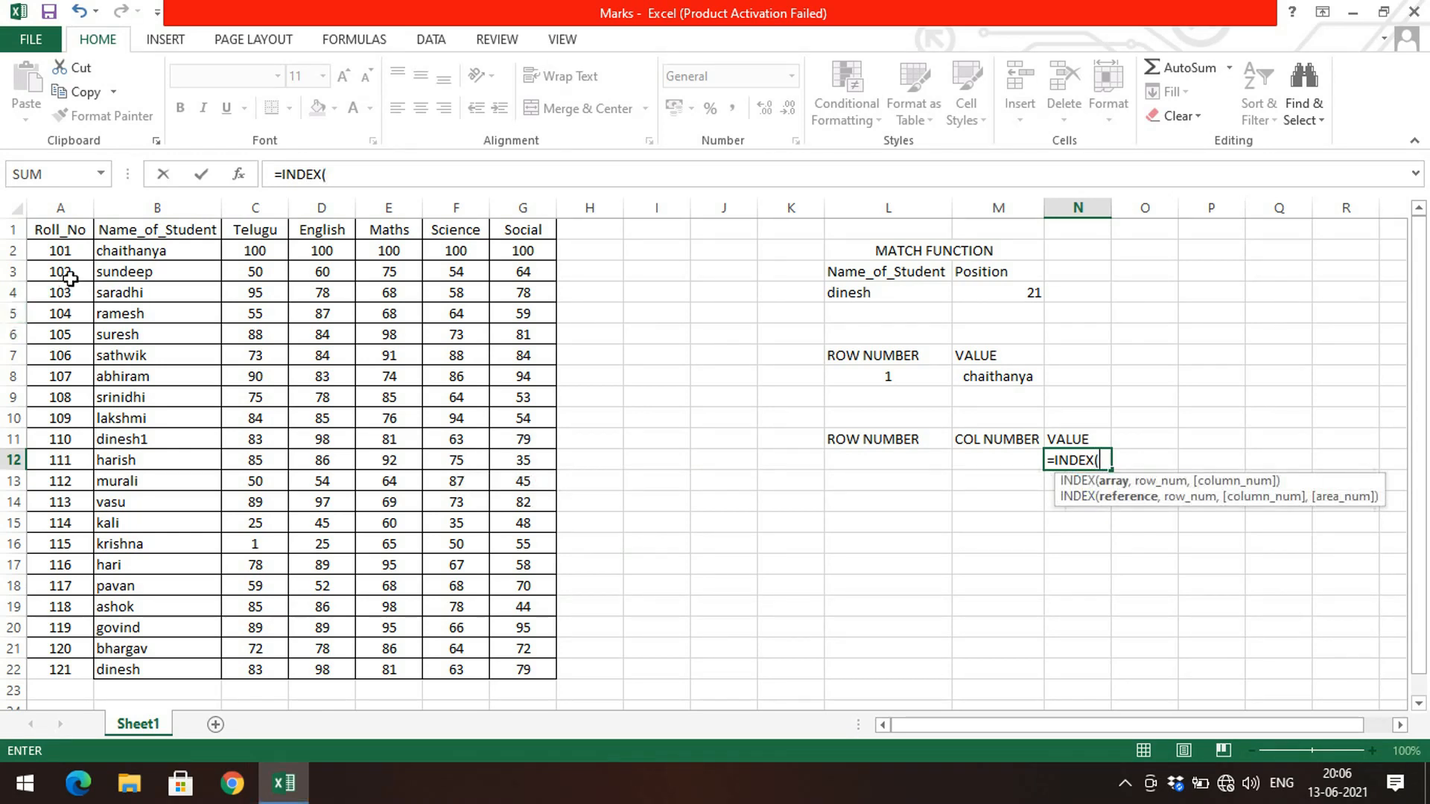
left_click_drag(148, 249, 540, 676)
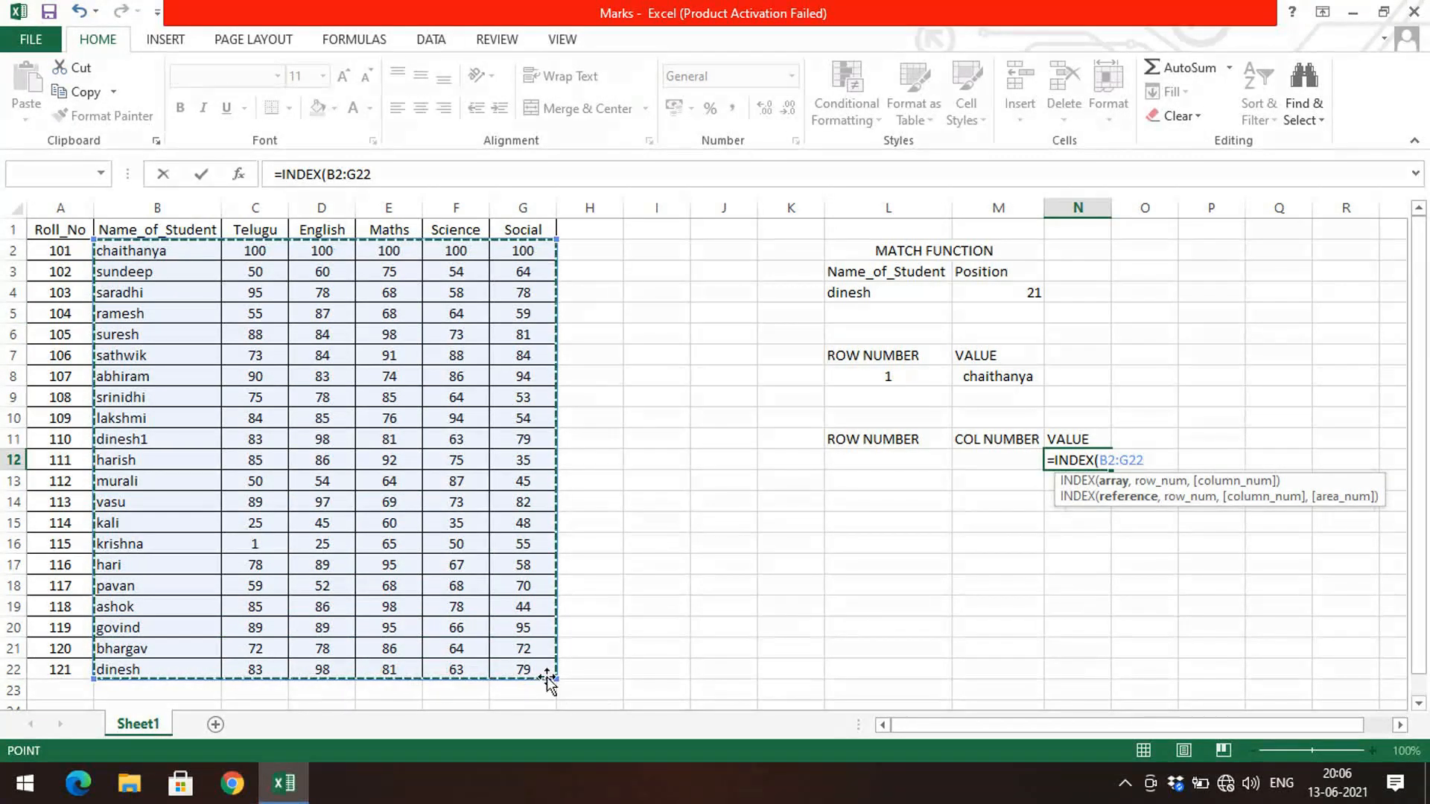
type(",")
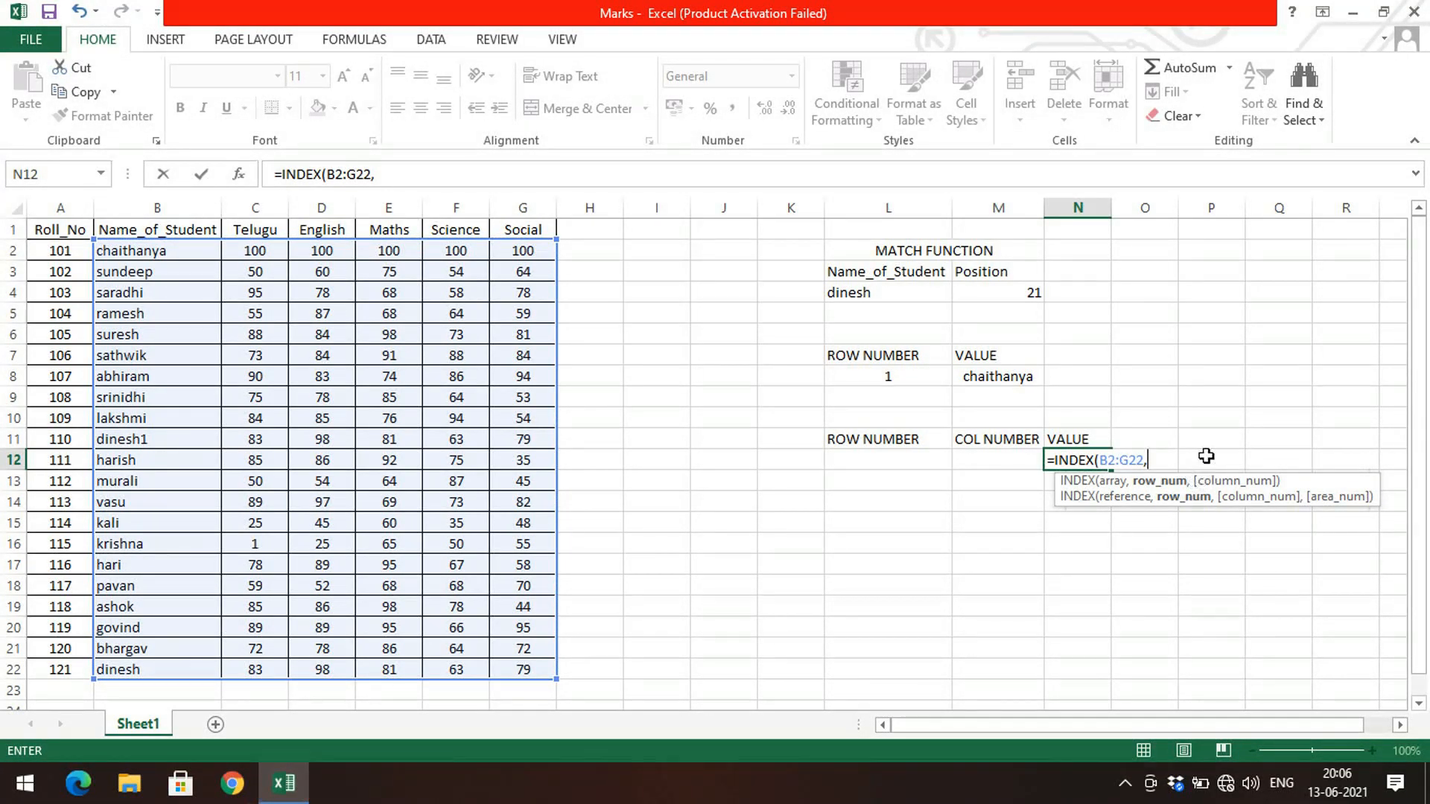
left_click(923, 463)
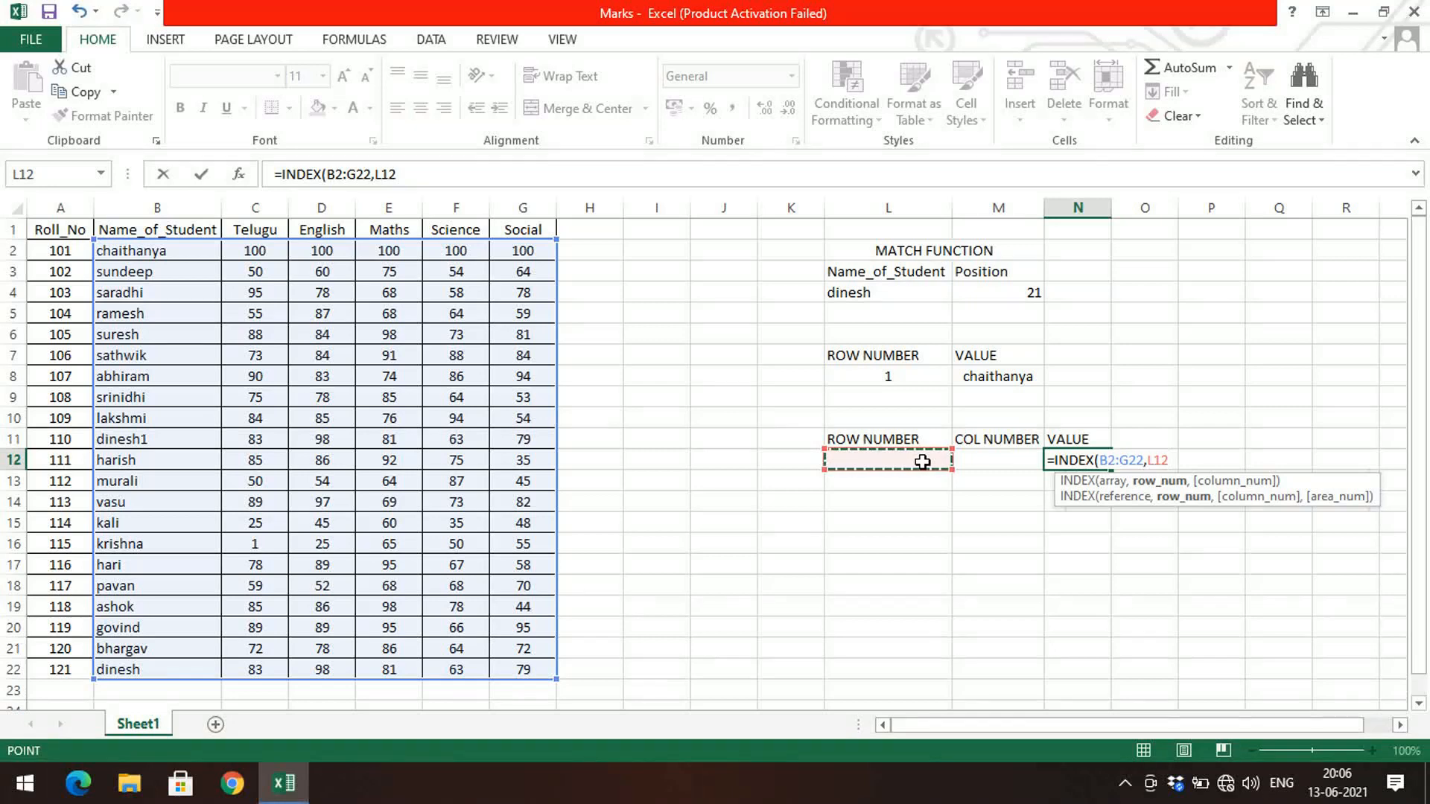
type(",")
left_click(999, 456)
type(")")
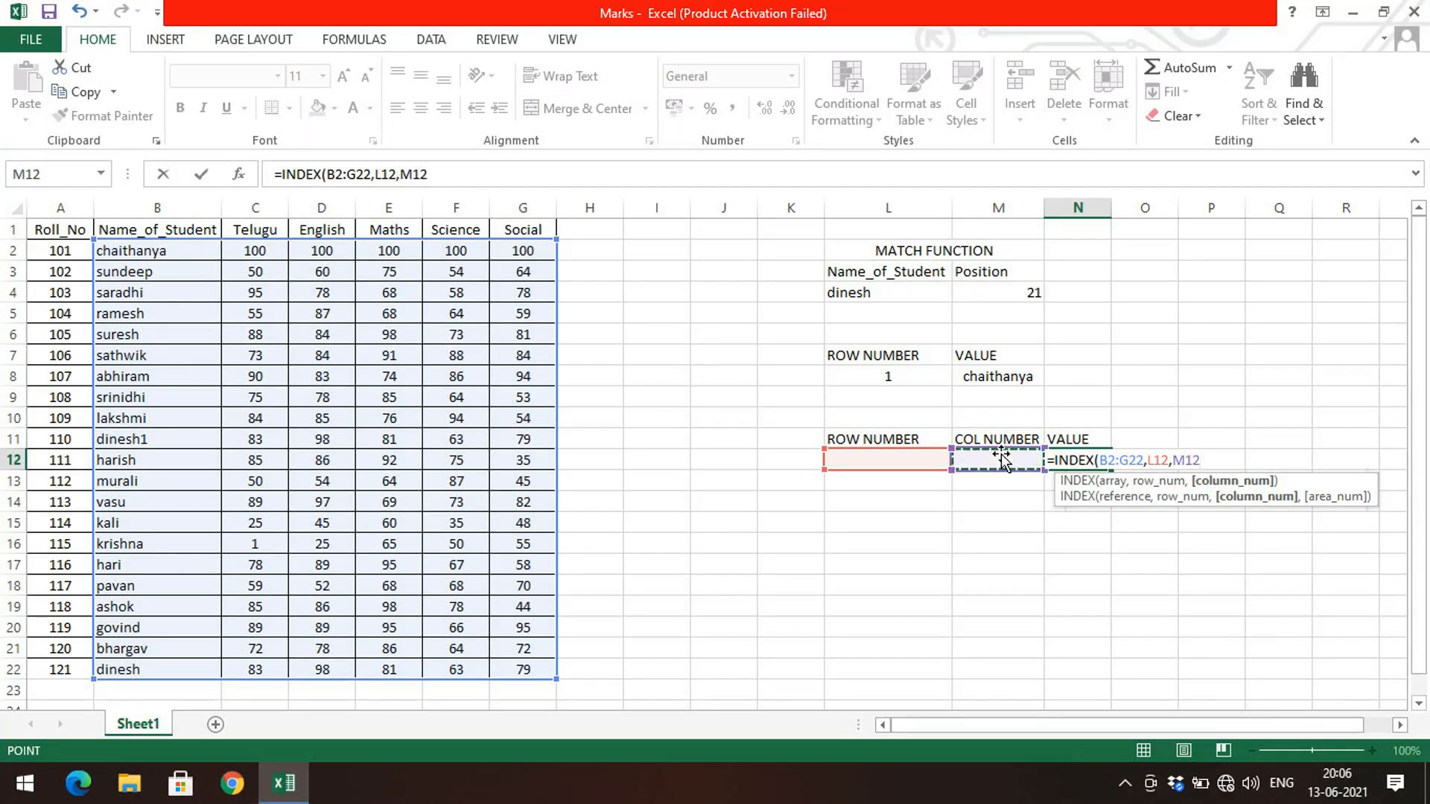
key("Return")
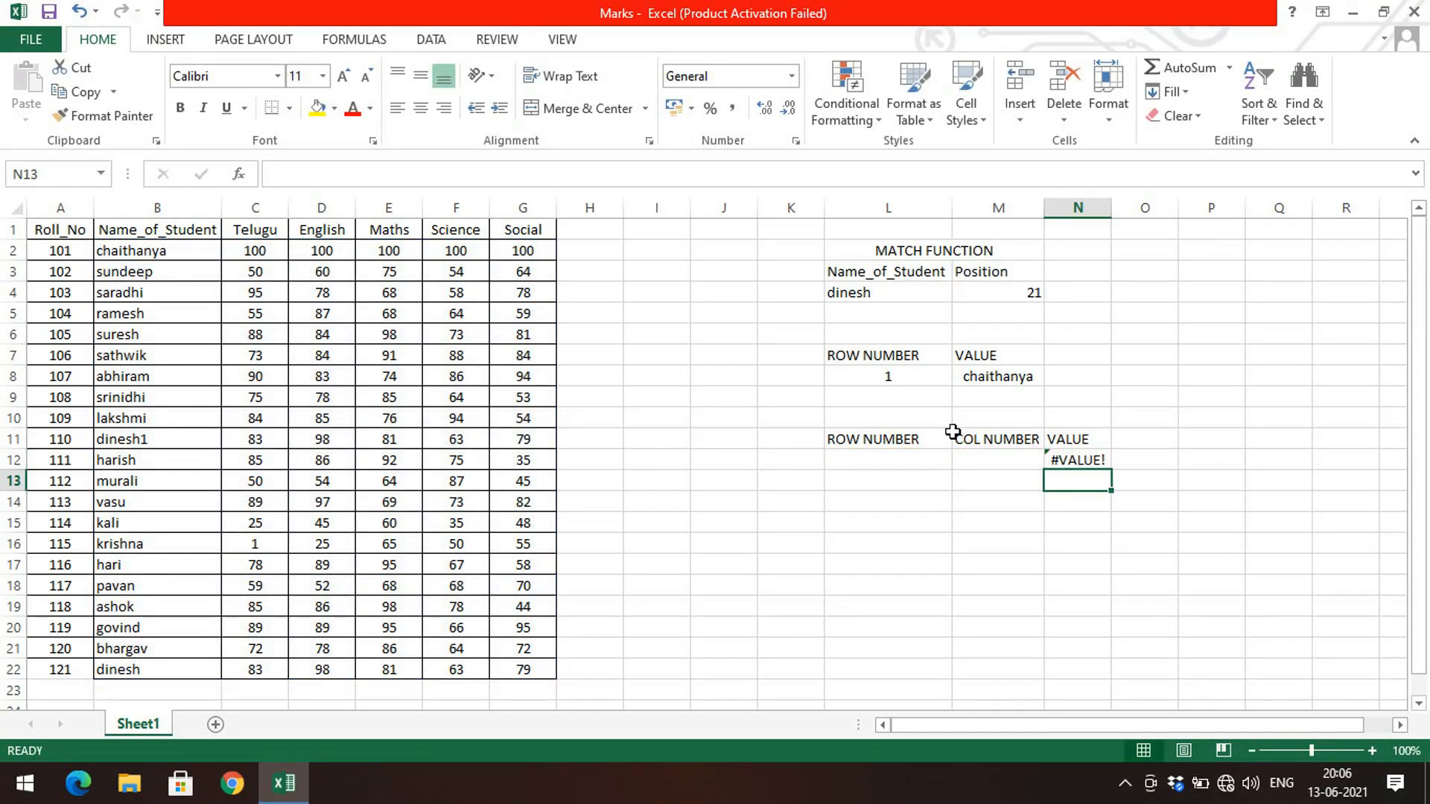
Step: Set the row number in L12 to 2 and the column number in M12 to 1
left_click(925, 458)
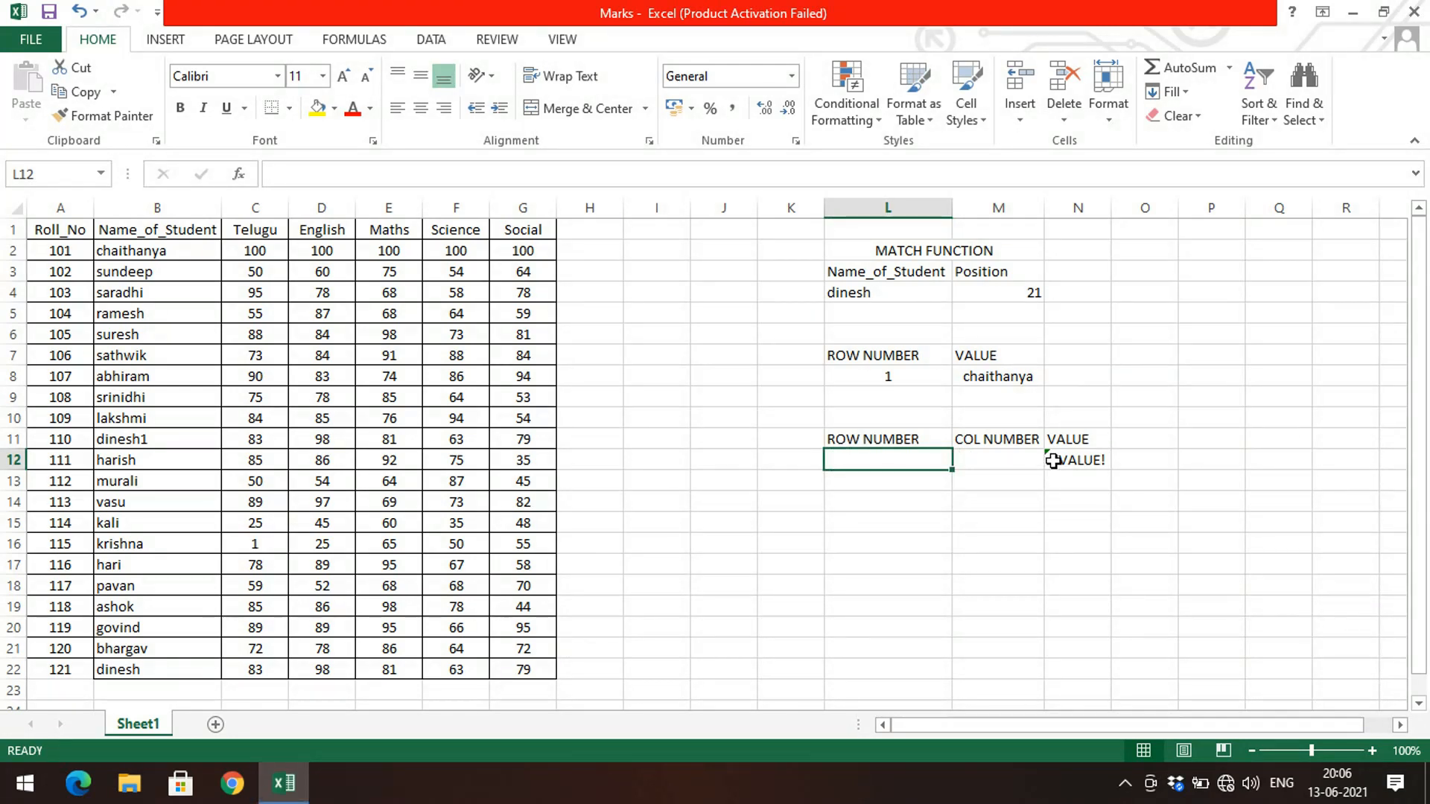
type("2")
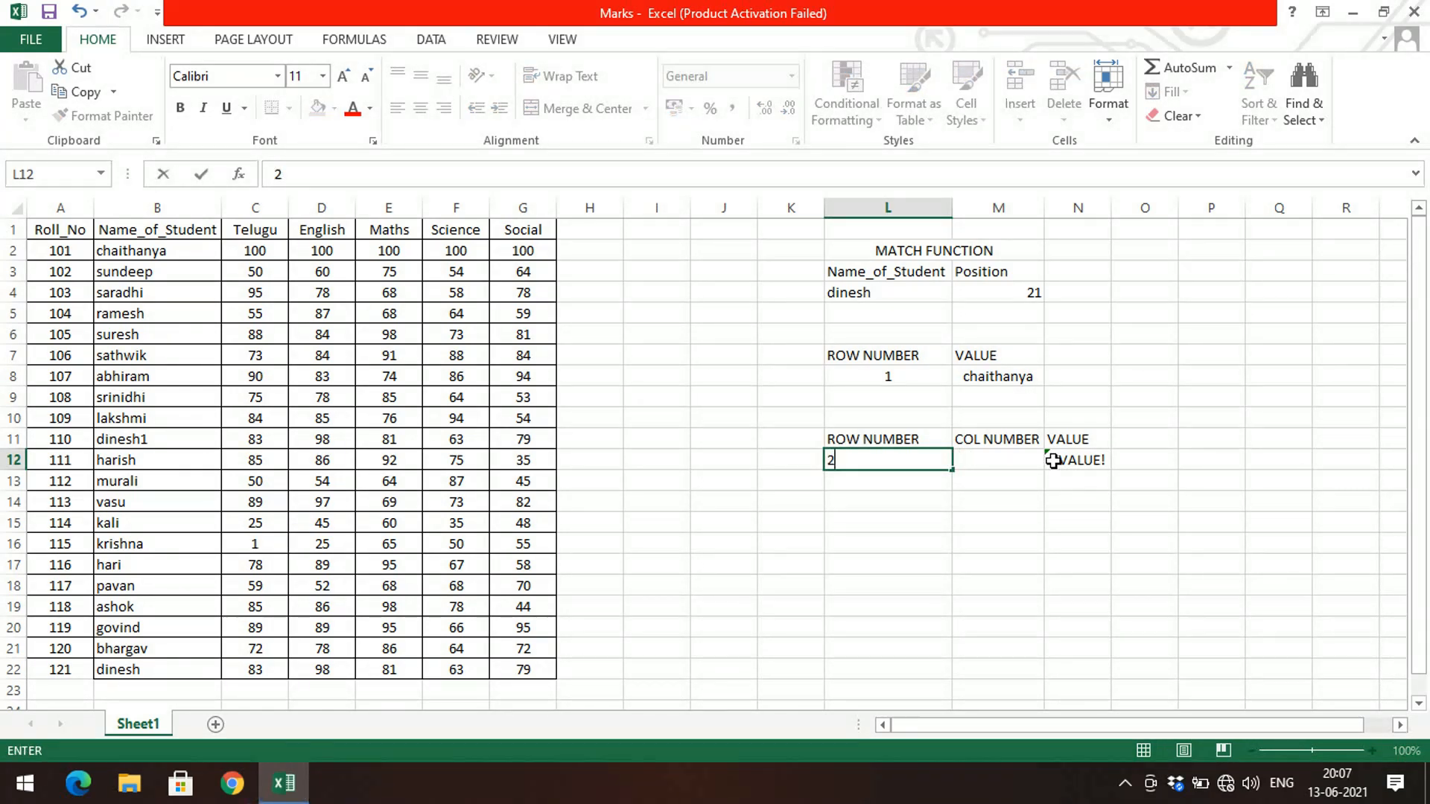
key("Tab")
type("1")
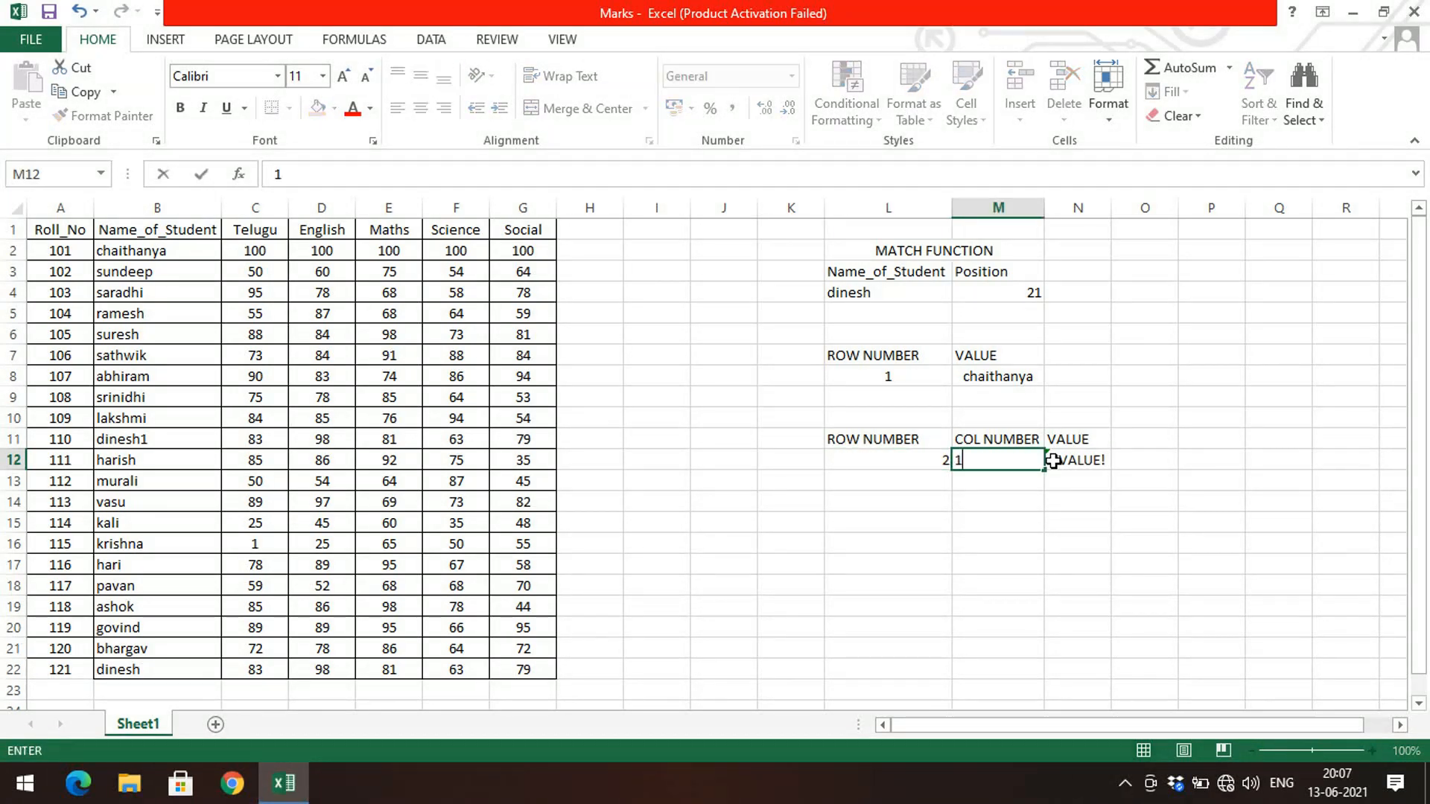
key("Return")
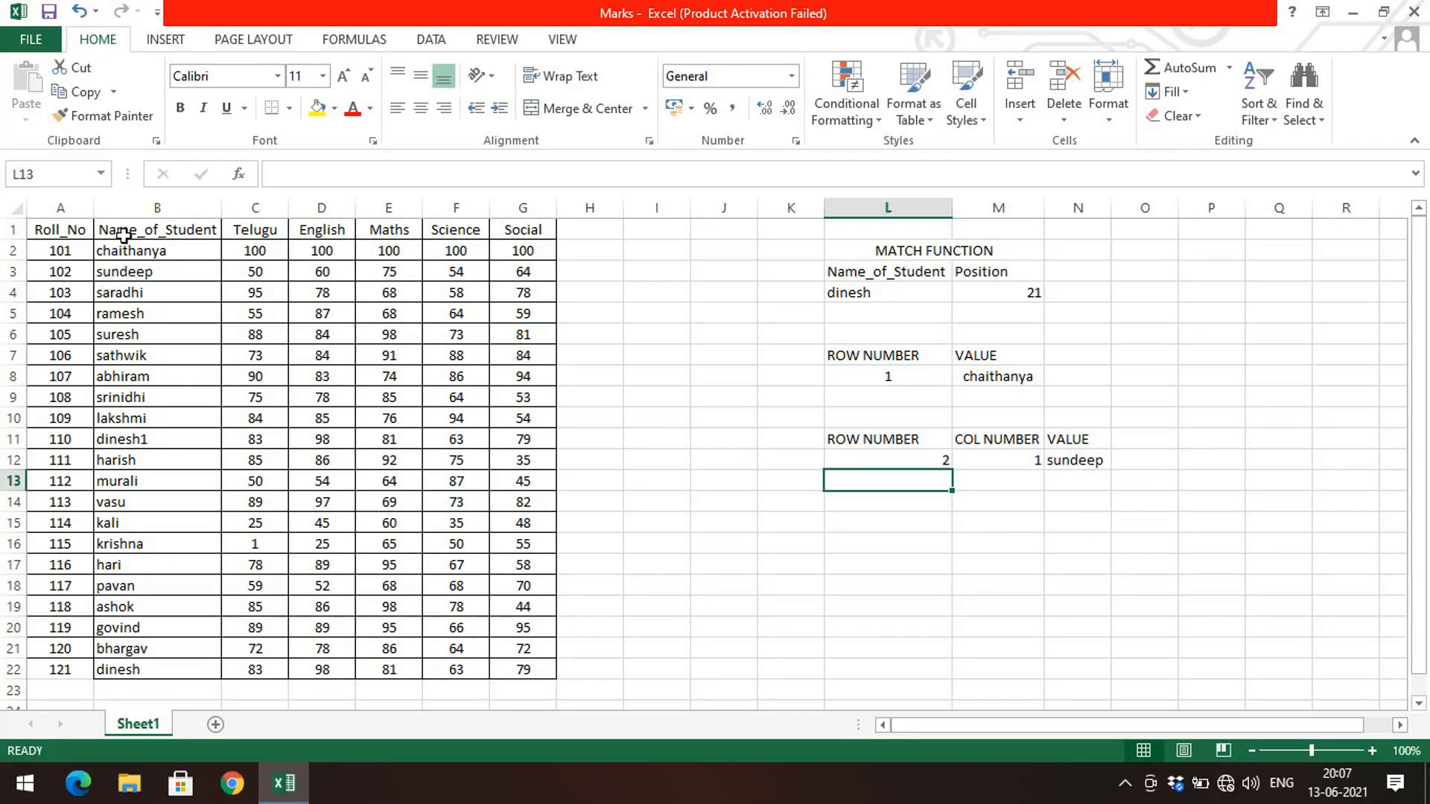
Step: Inspect the INDEX formula in cell N12
left_click(1058, 462)
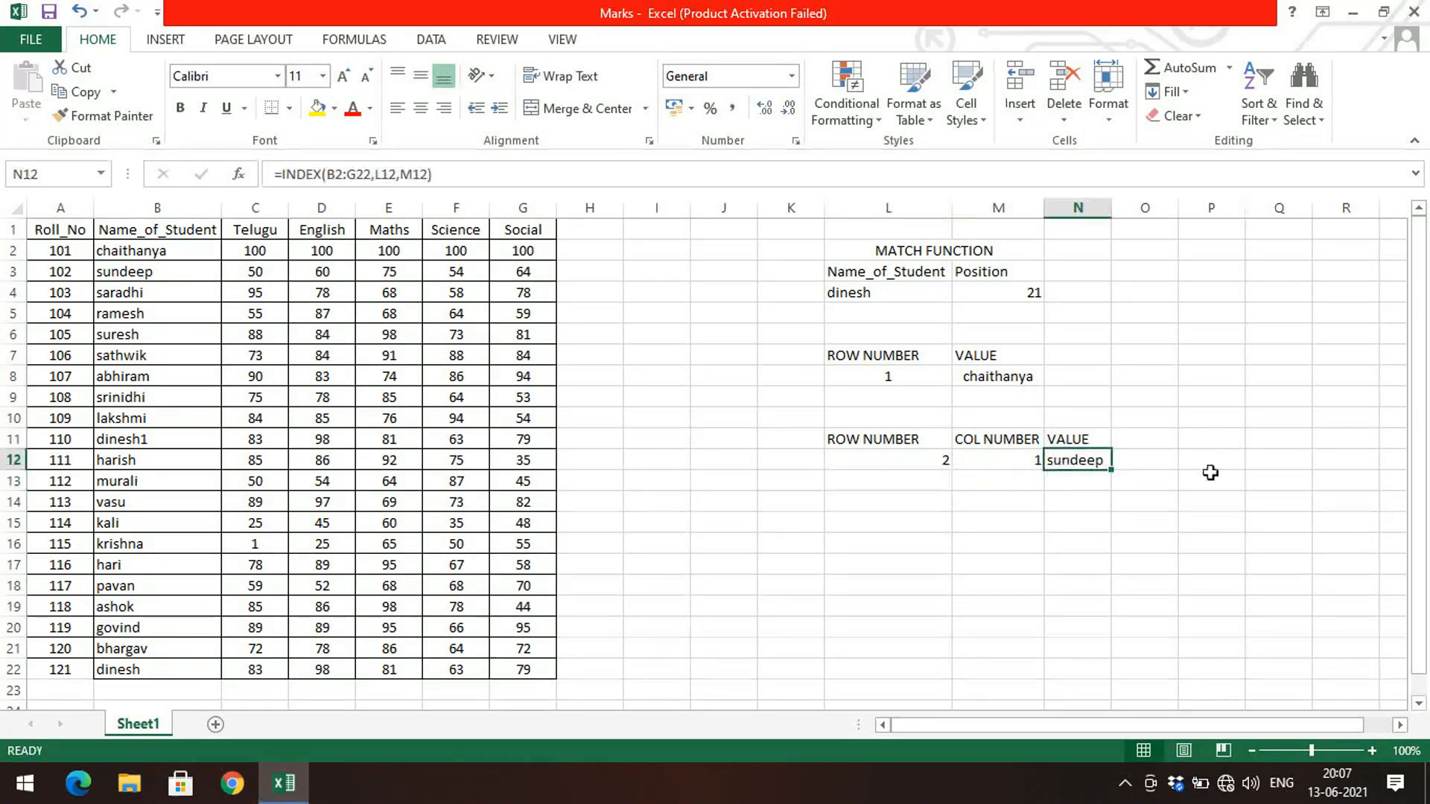
left_click(402, 174)
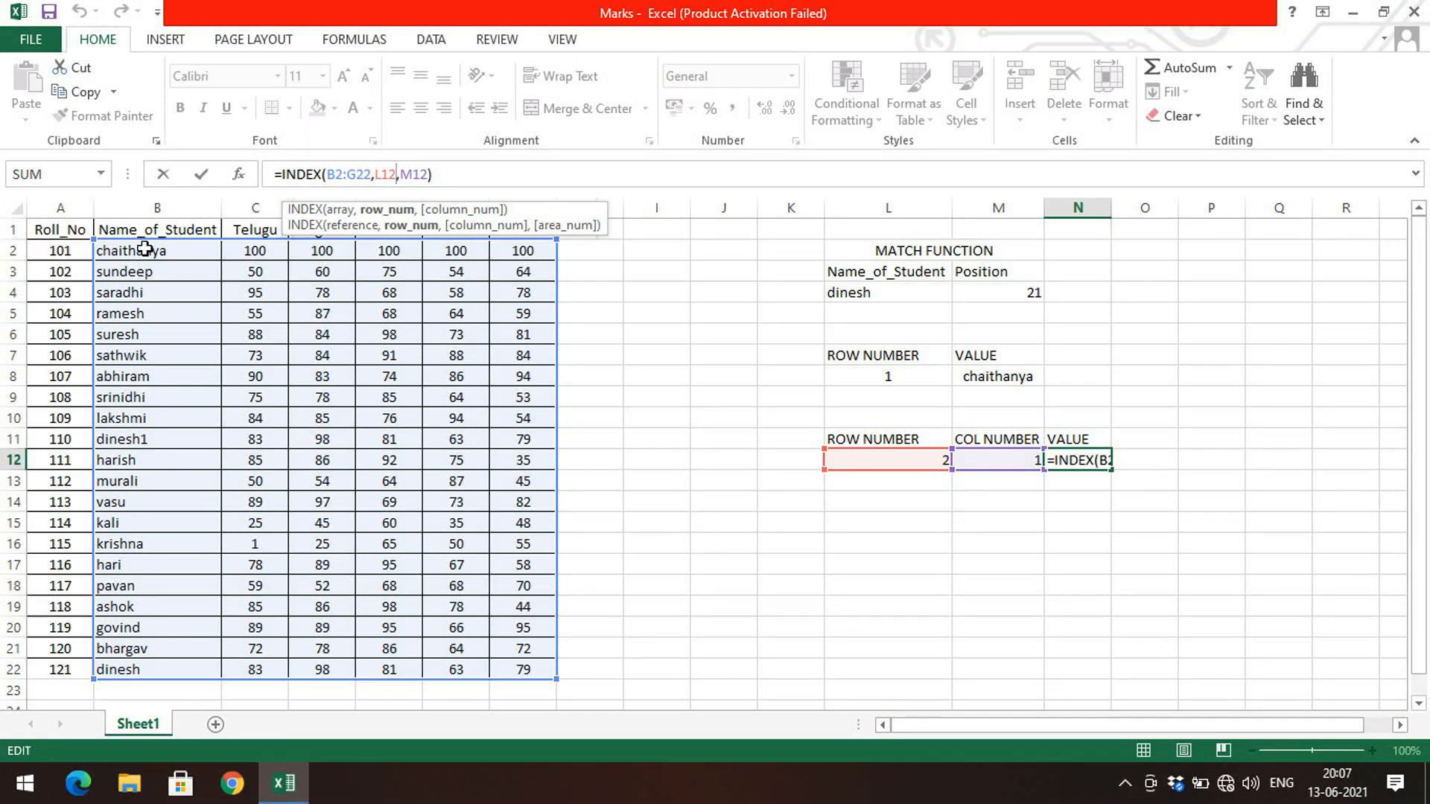
key("Return")
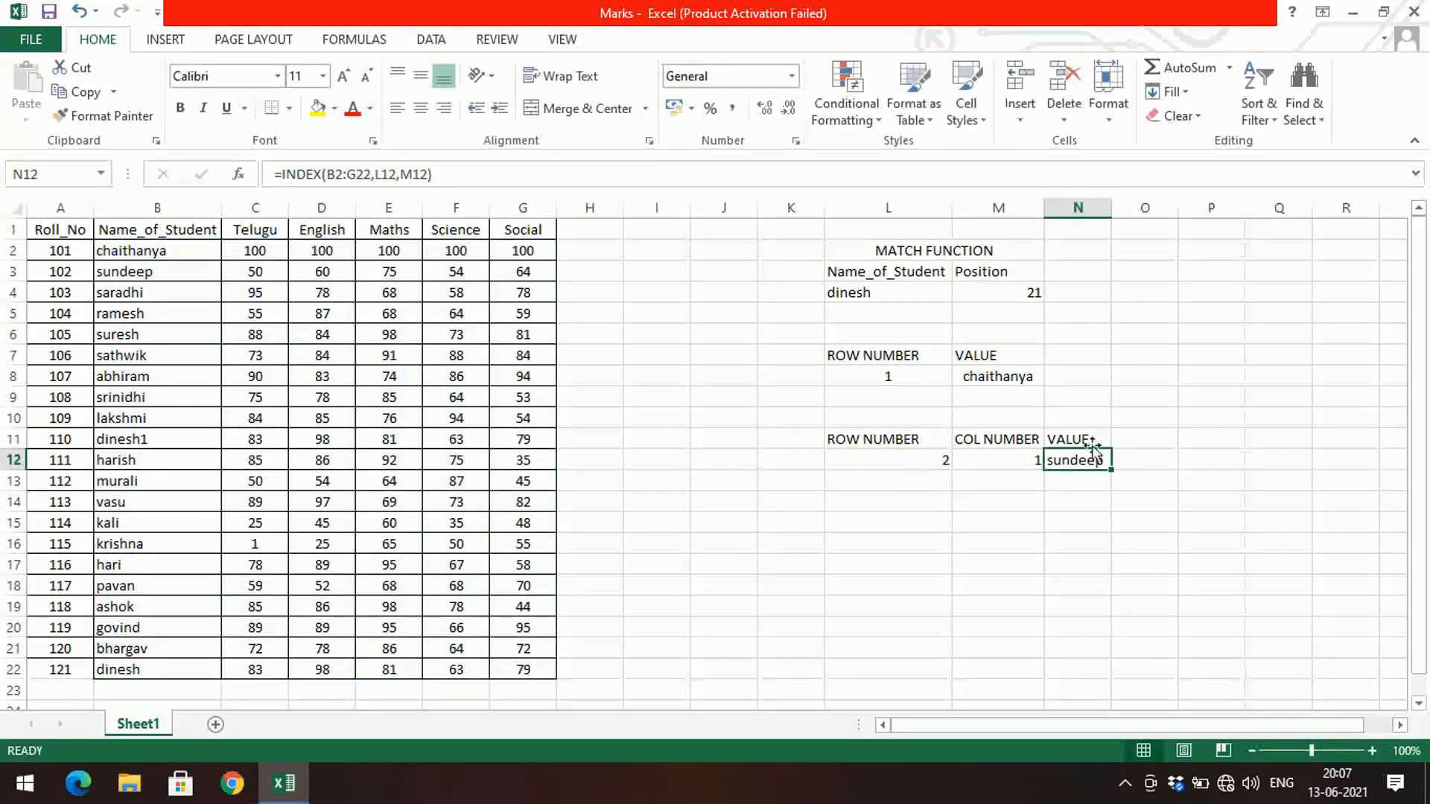
Step: Centre-align the row and column numbers in L12 and M12
left_click_drag(923, 460, 1022, 453)
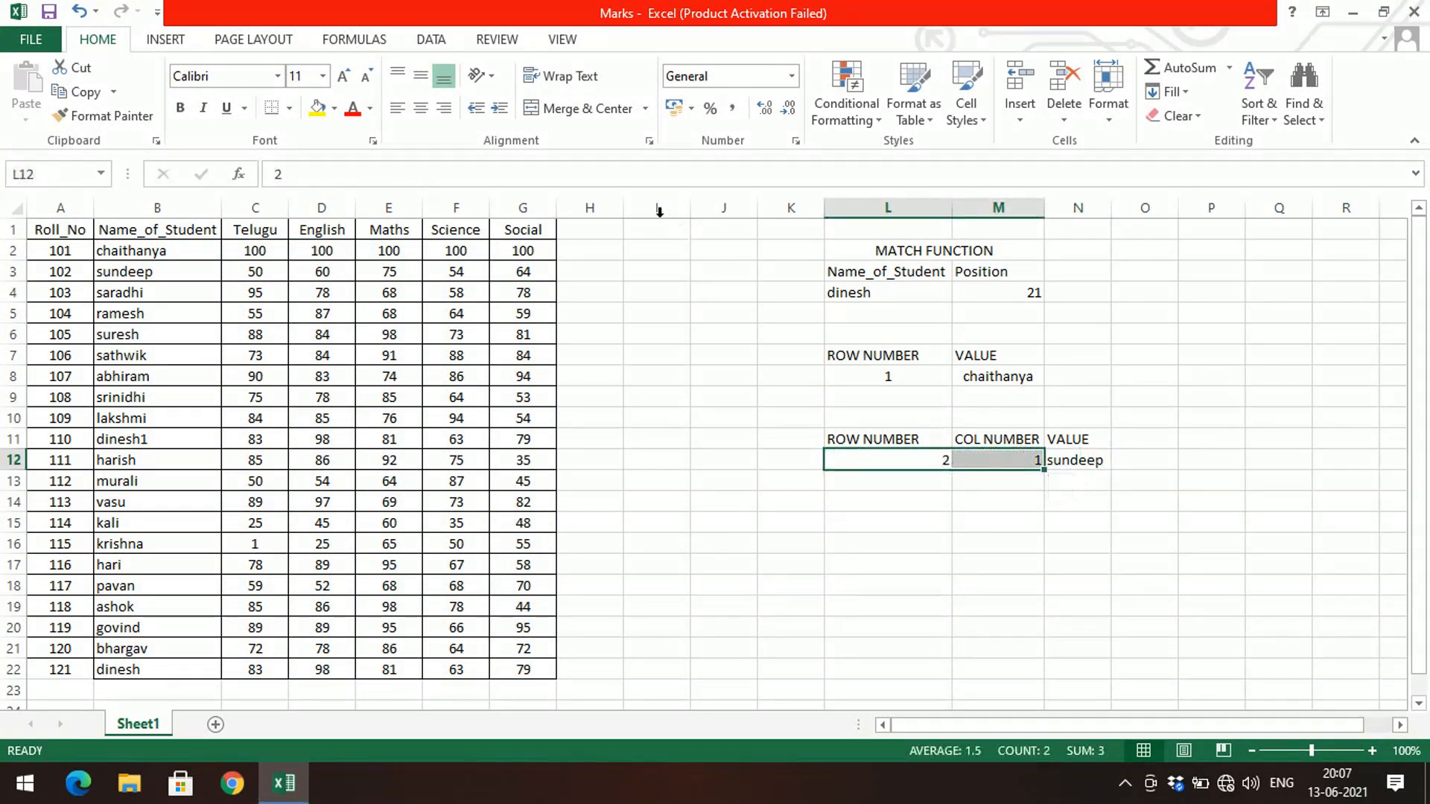
left_click(421, 108)
left_click(894, 460)
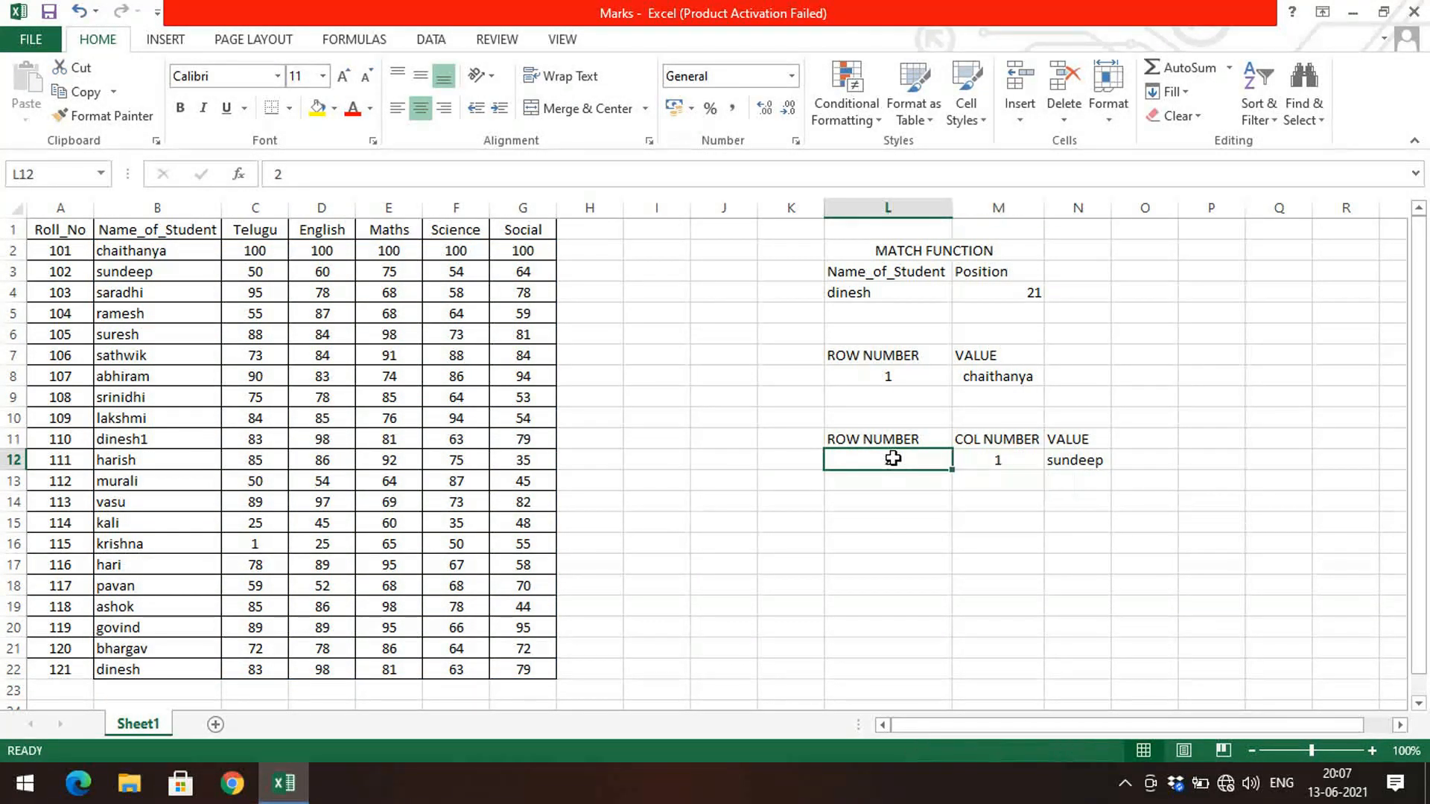
Step: Set the column number in M12 to 3 and compare with the English mark in the table
left_click(964, 458)
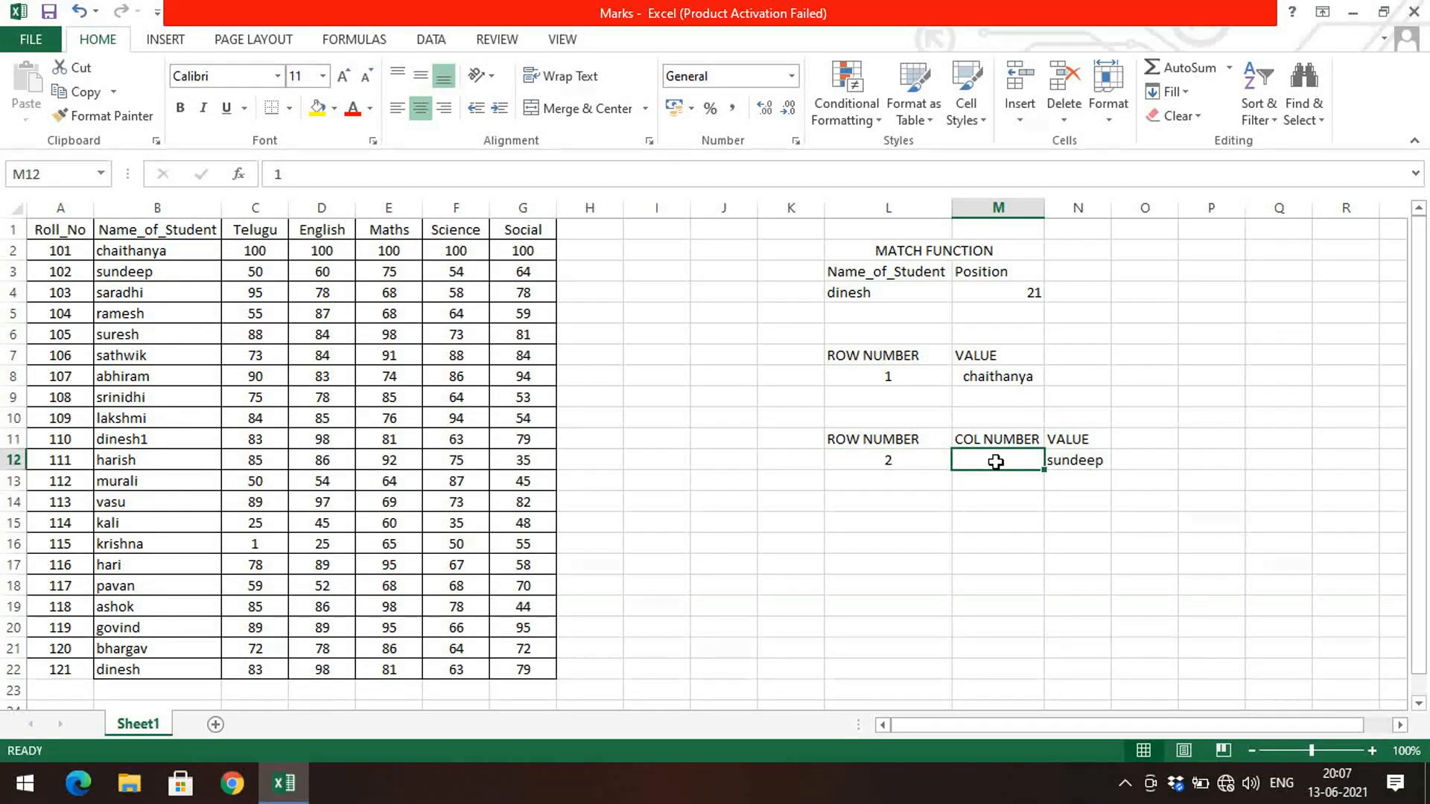
type("3")
key("Return")
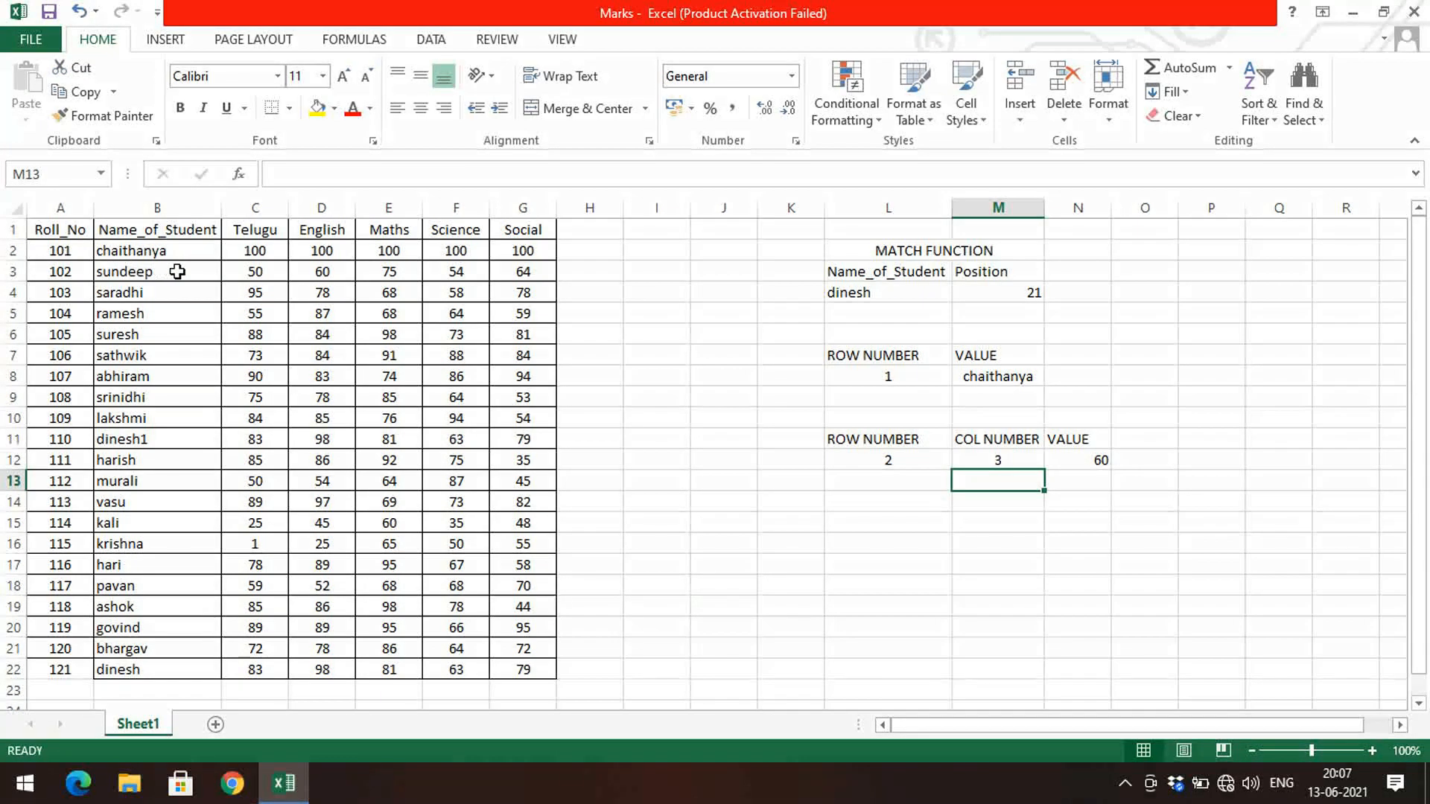
left_click(316, 271)
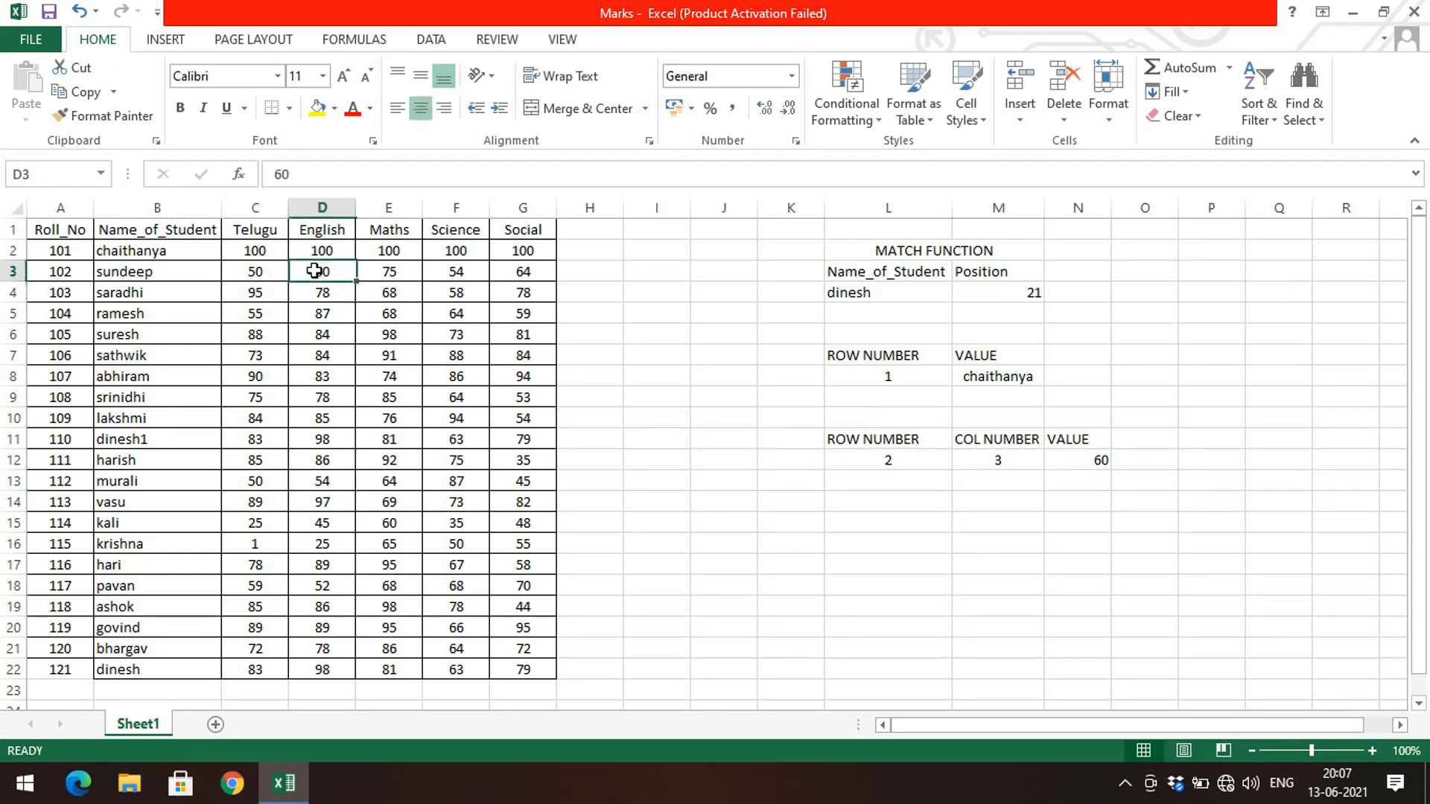
Step: Set the column number in M12 to 4
left_click(1028, 460)
type("4")
key("Return")
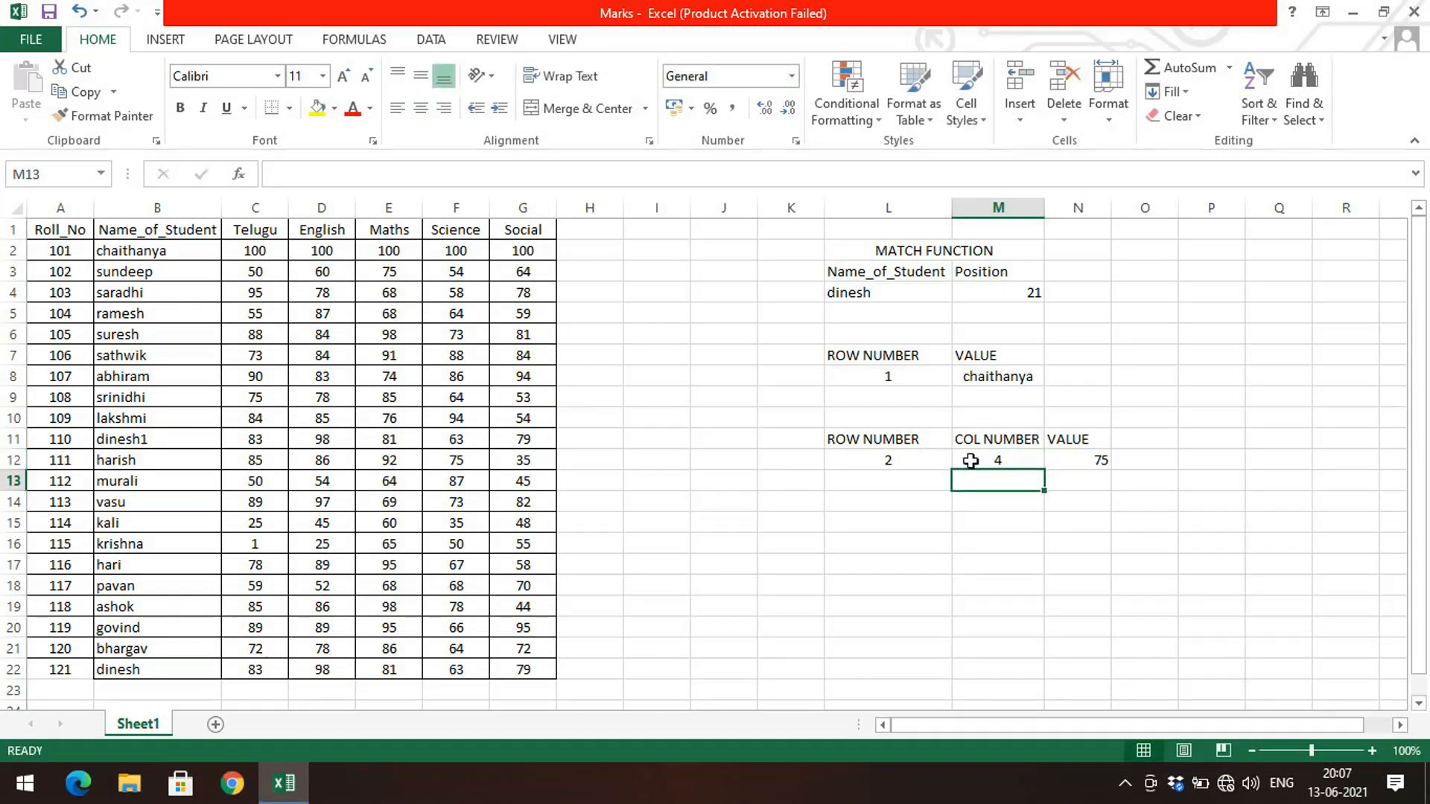
Step: Set the row number in L12 to 15
left_click(1061, 462)
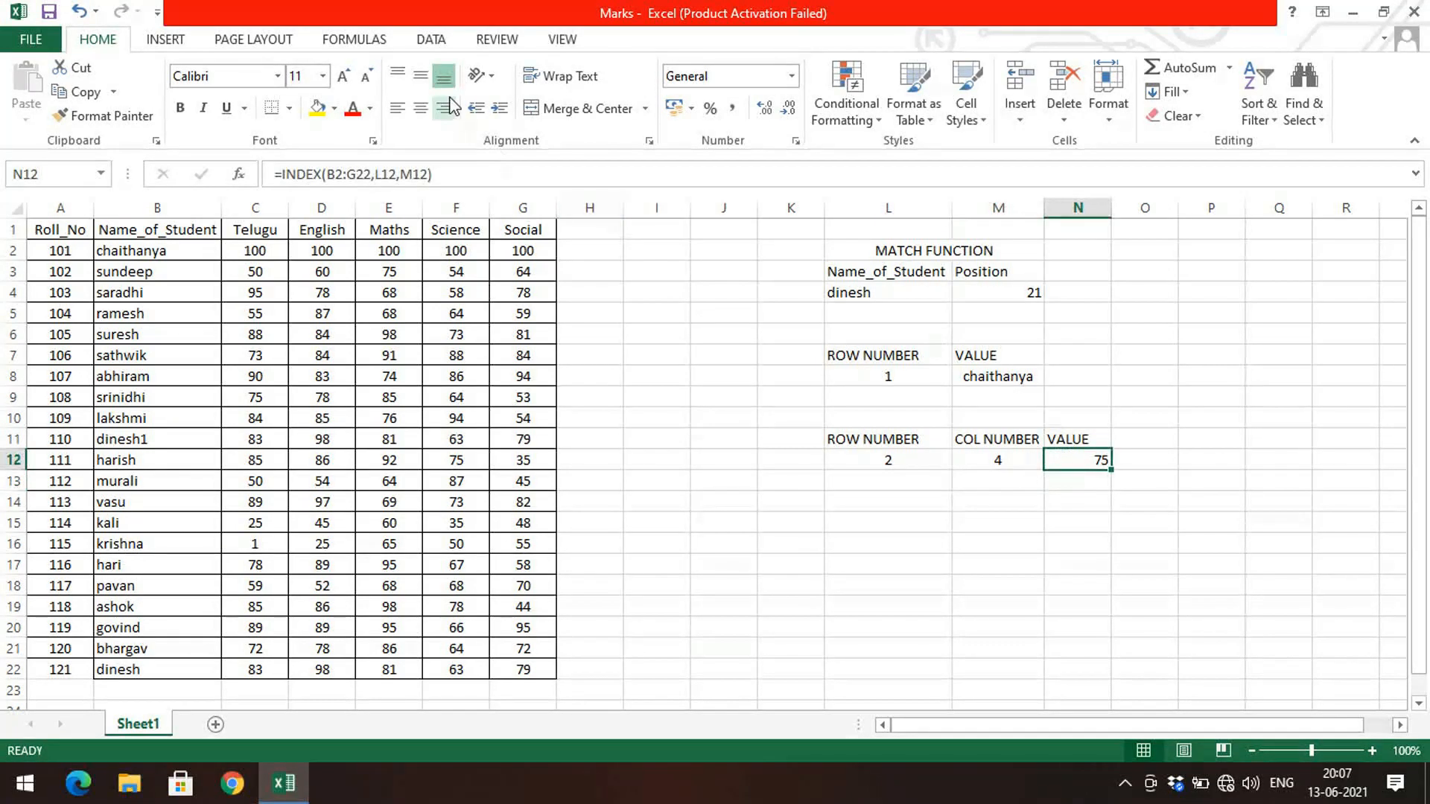
left_click(1107, 569)
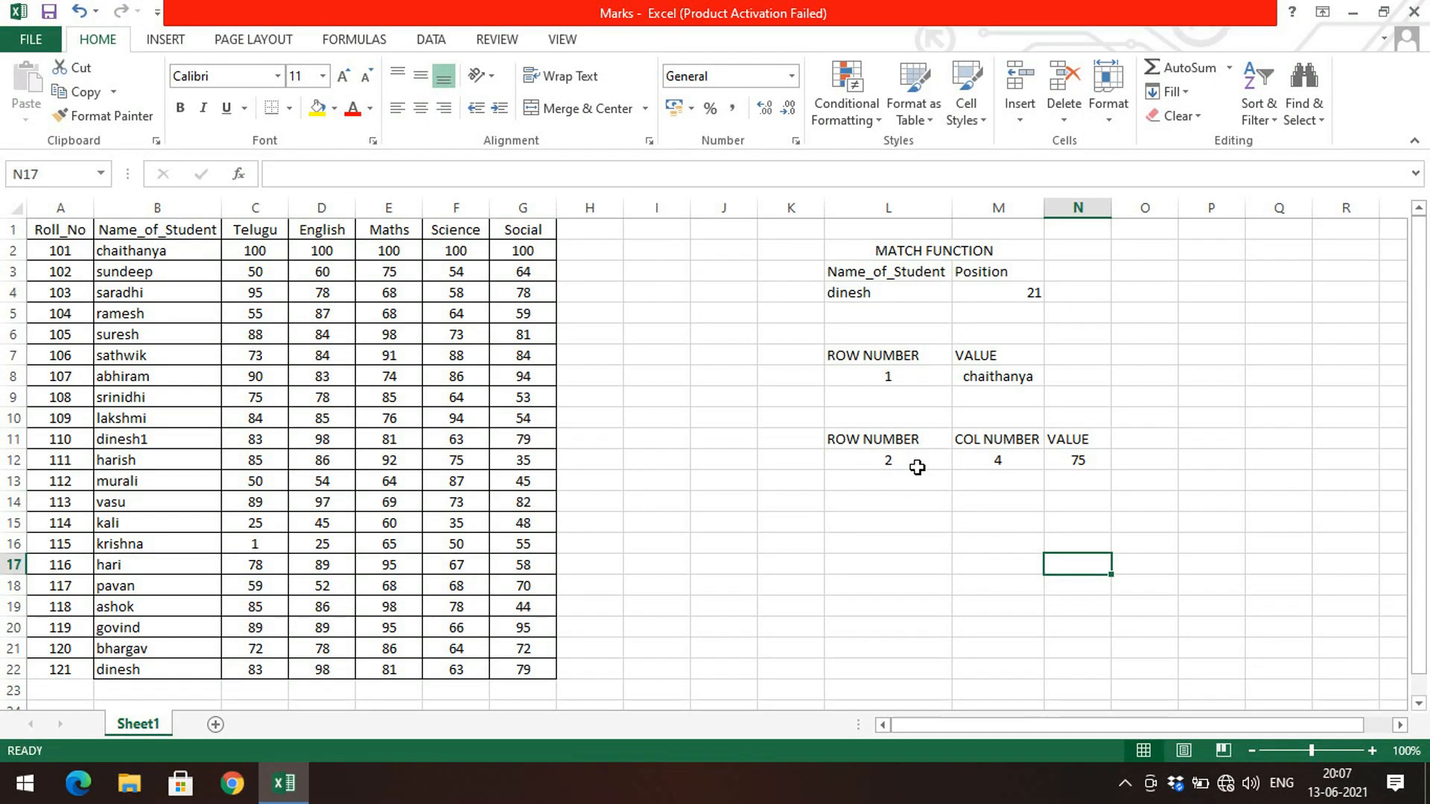
left_click(912, 456)
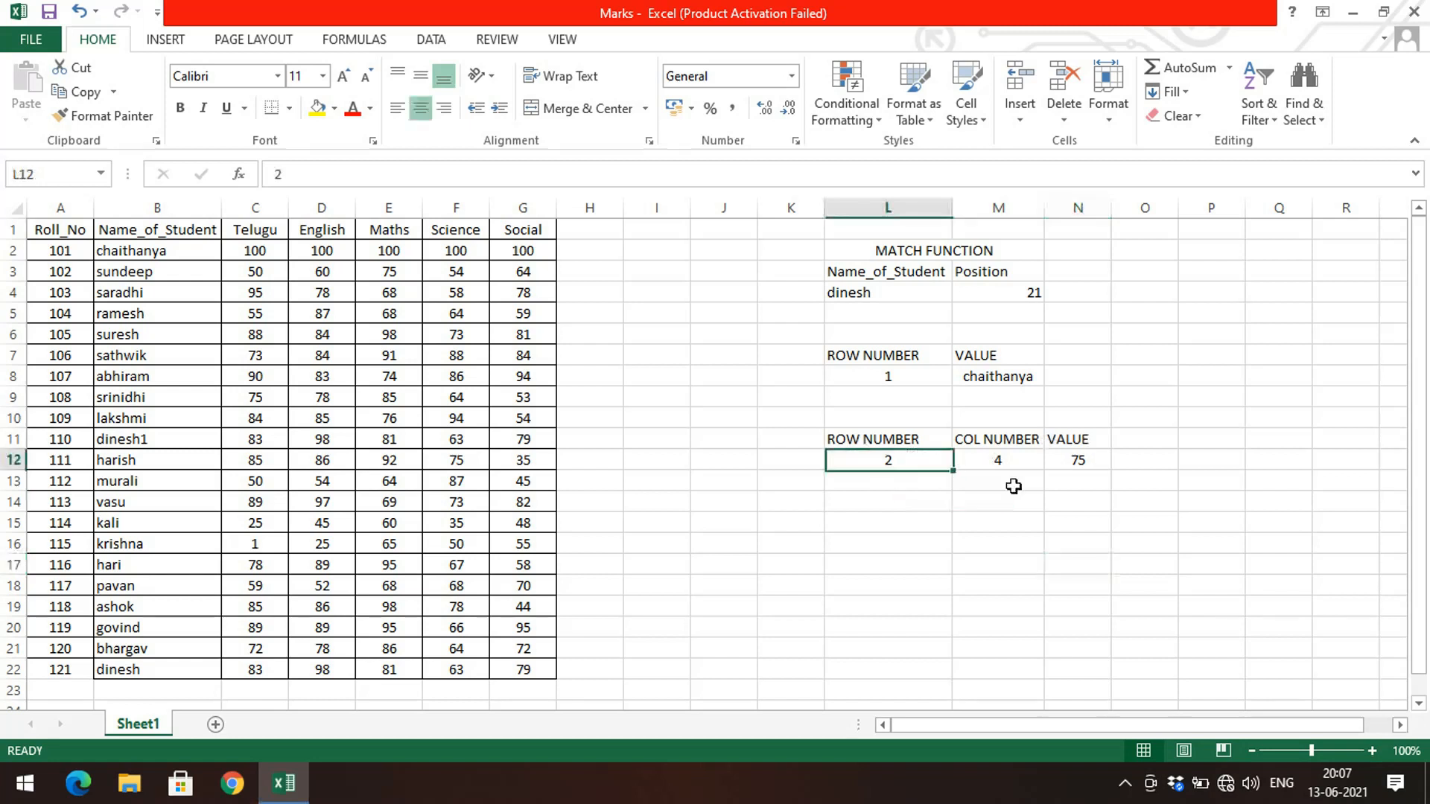
type("15")
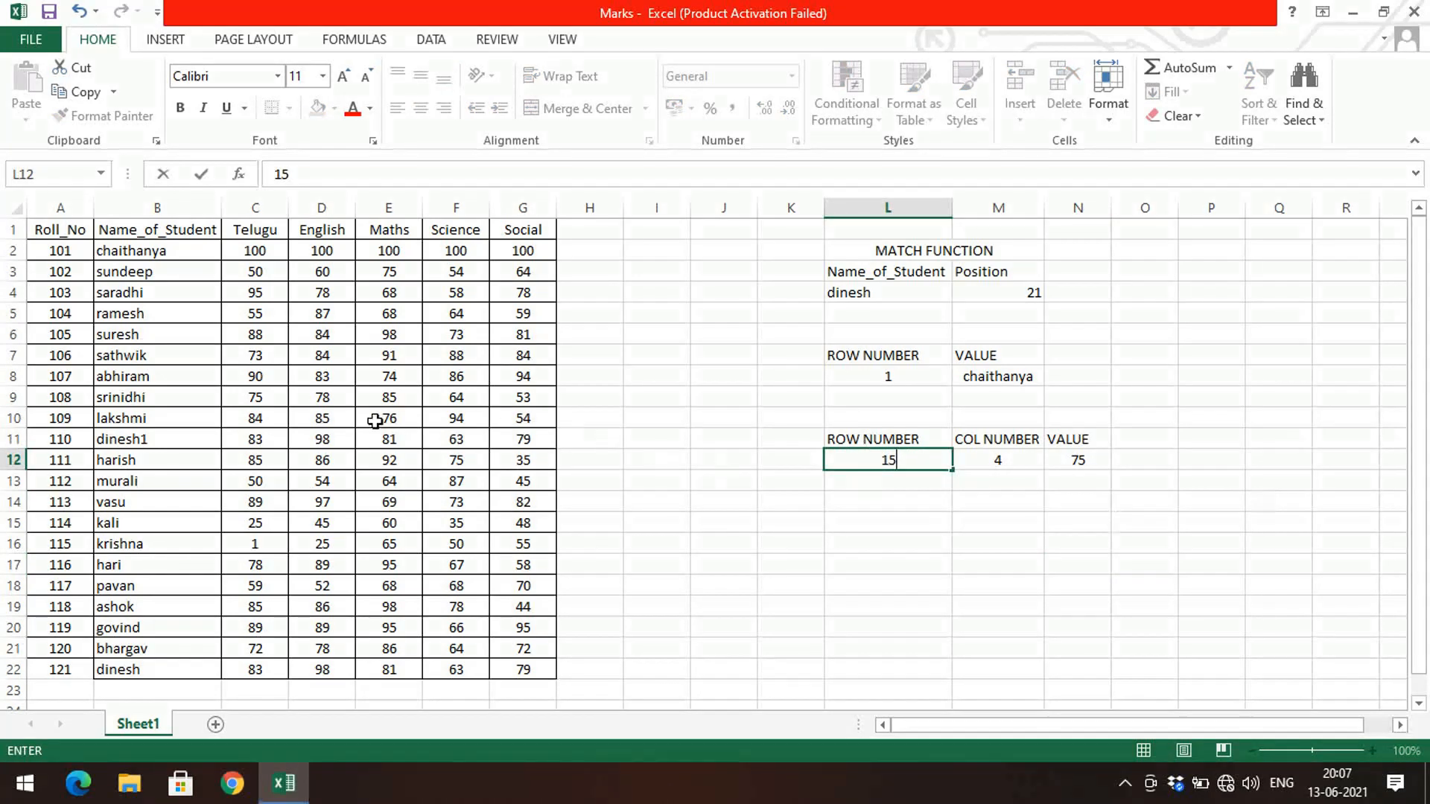
left_click(105, 543)
Step: Set the row number in L8 to 15
left_click(910, 375)
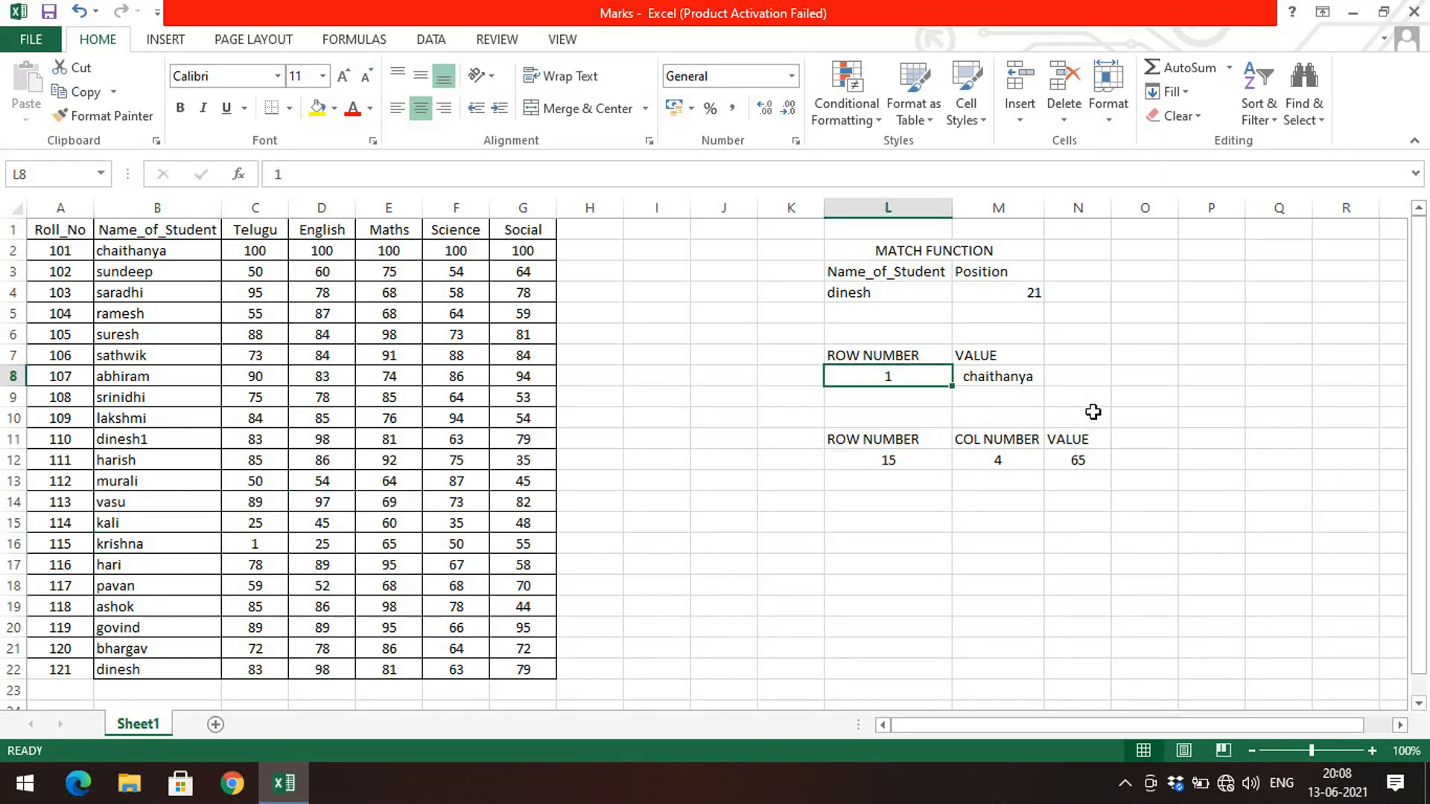
type("15")
key("Return")
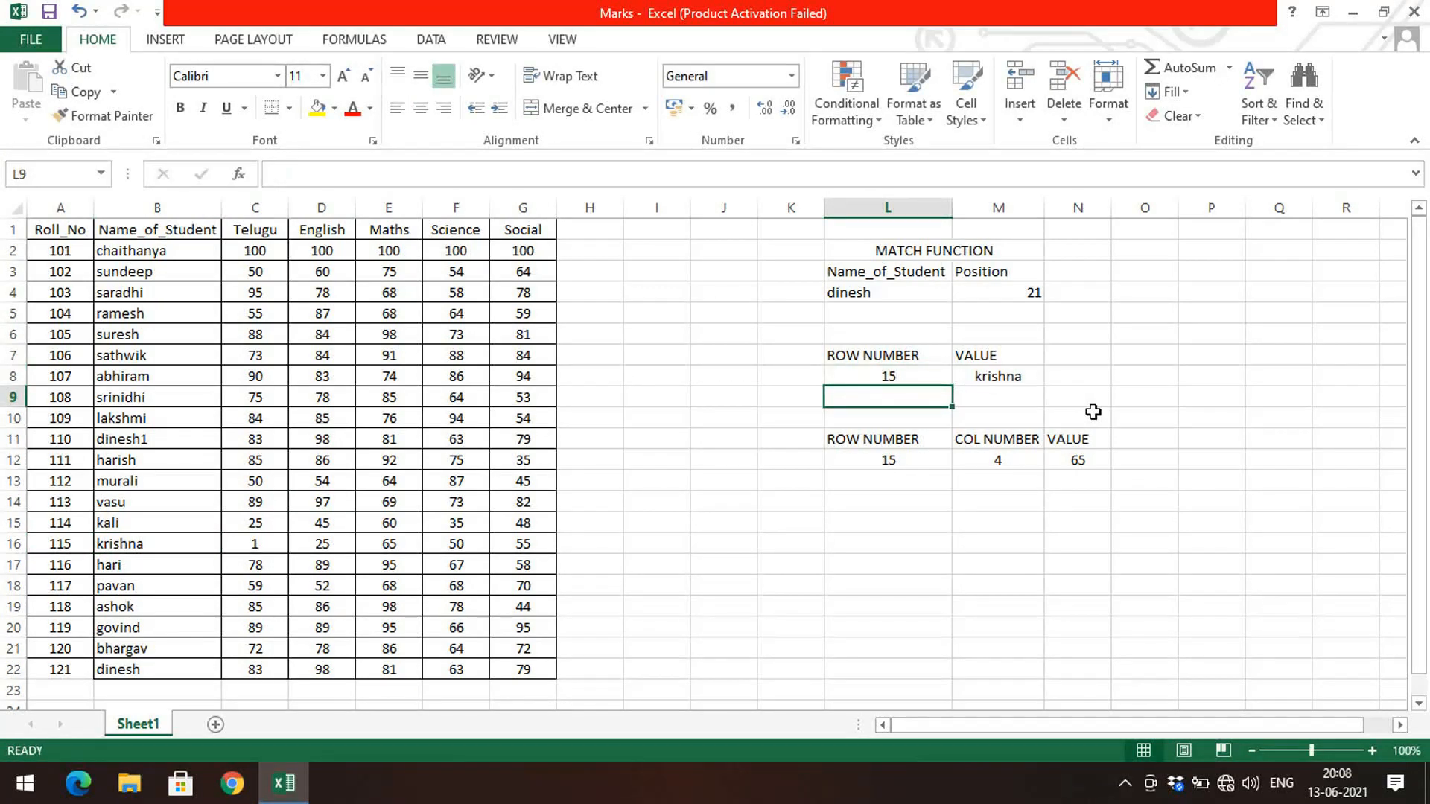
Step: Set the column number in M12 to 5
left_click(923, 460)
left_click(991, 466)
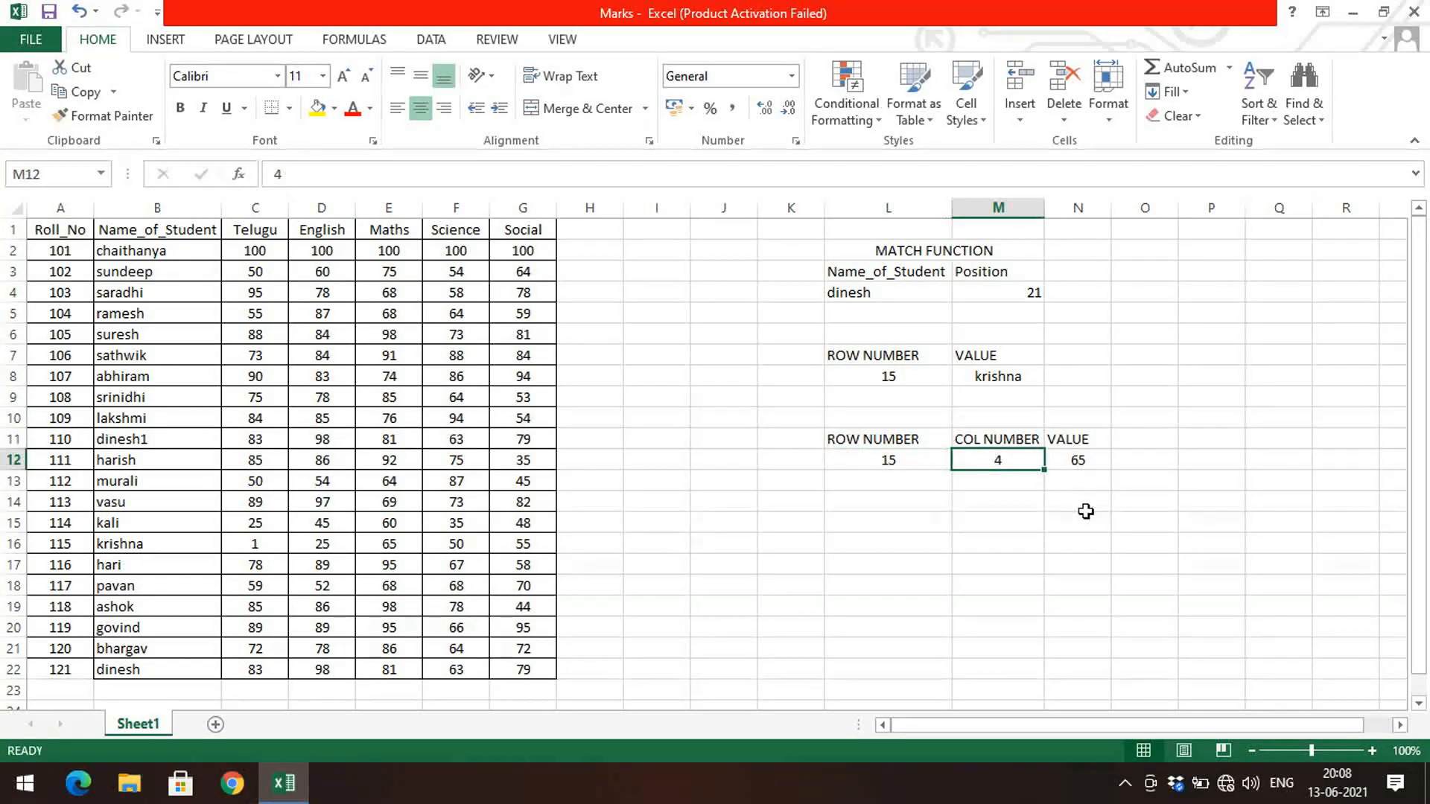
type("4")
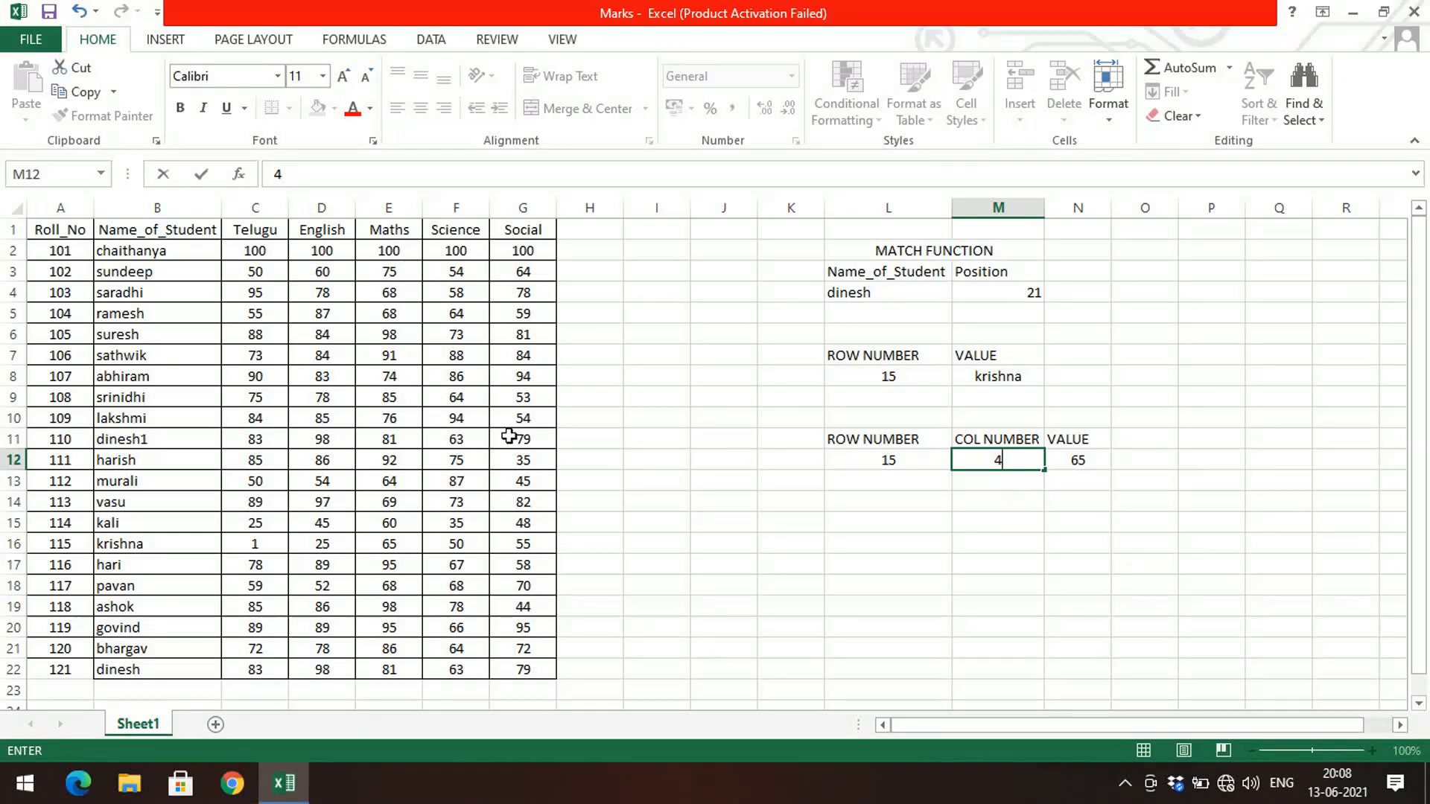
left_click(167, 544)
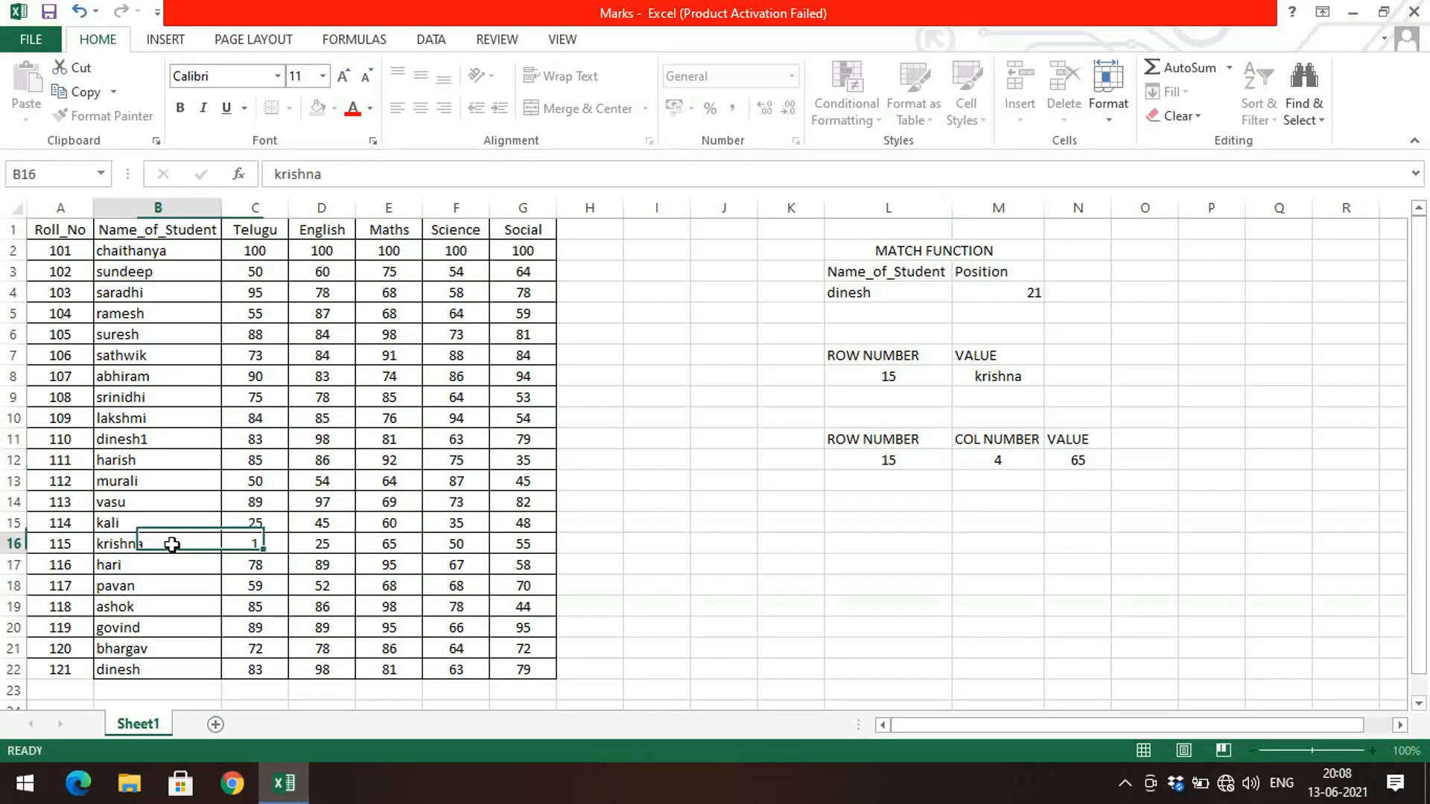
left_click(411, 543)
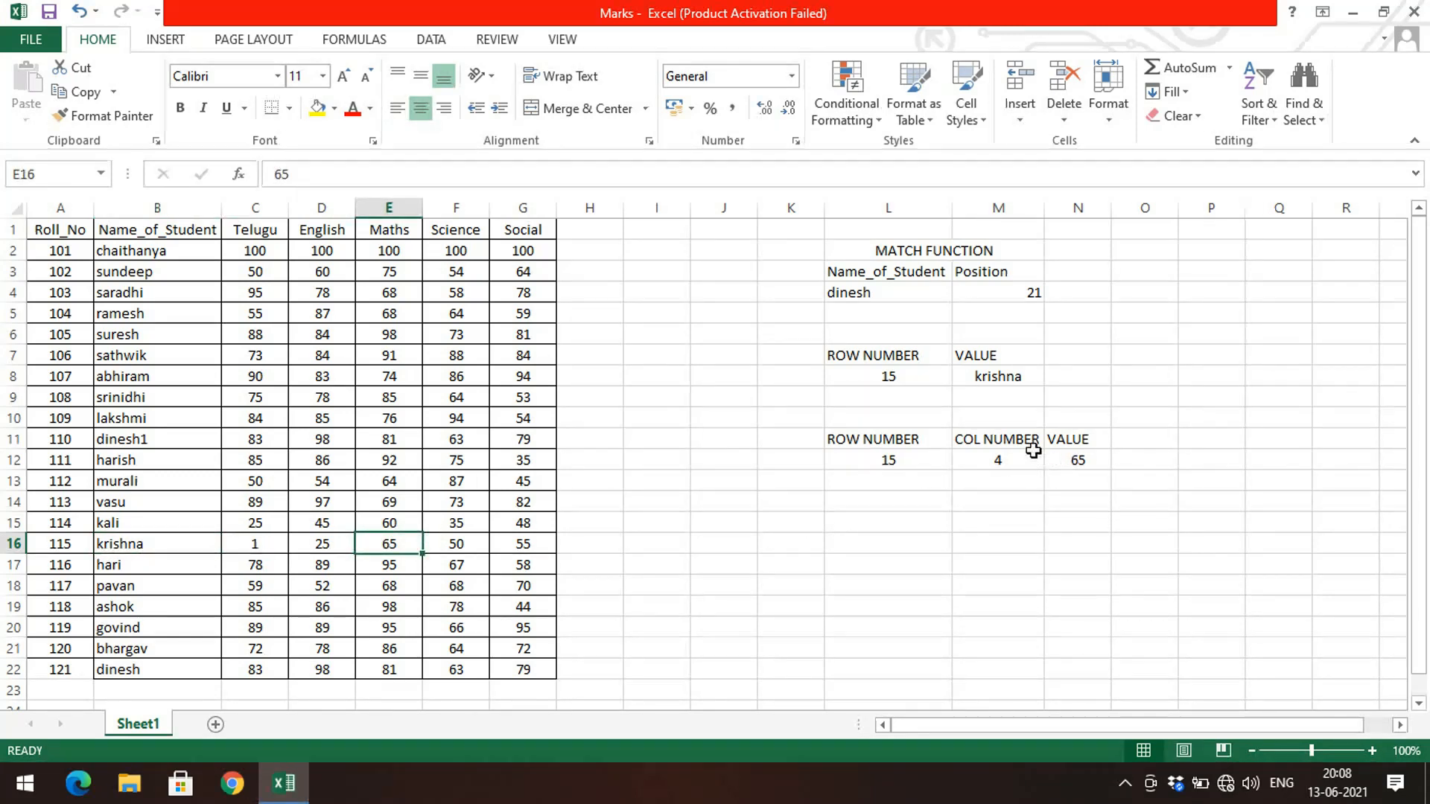
left_click(1018, 457)
type("5")
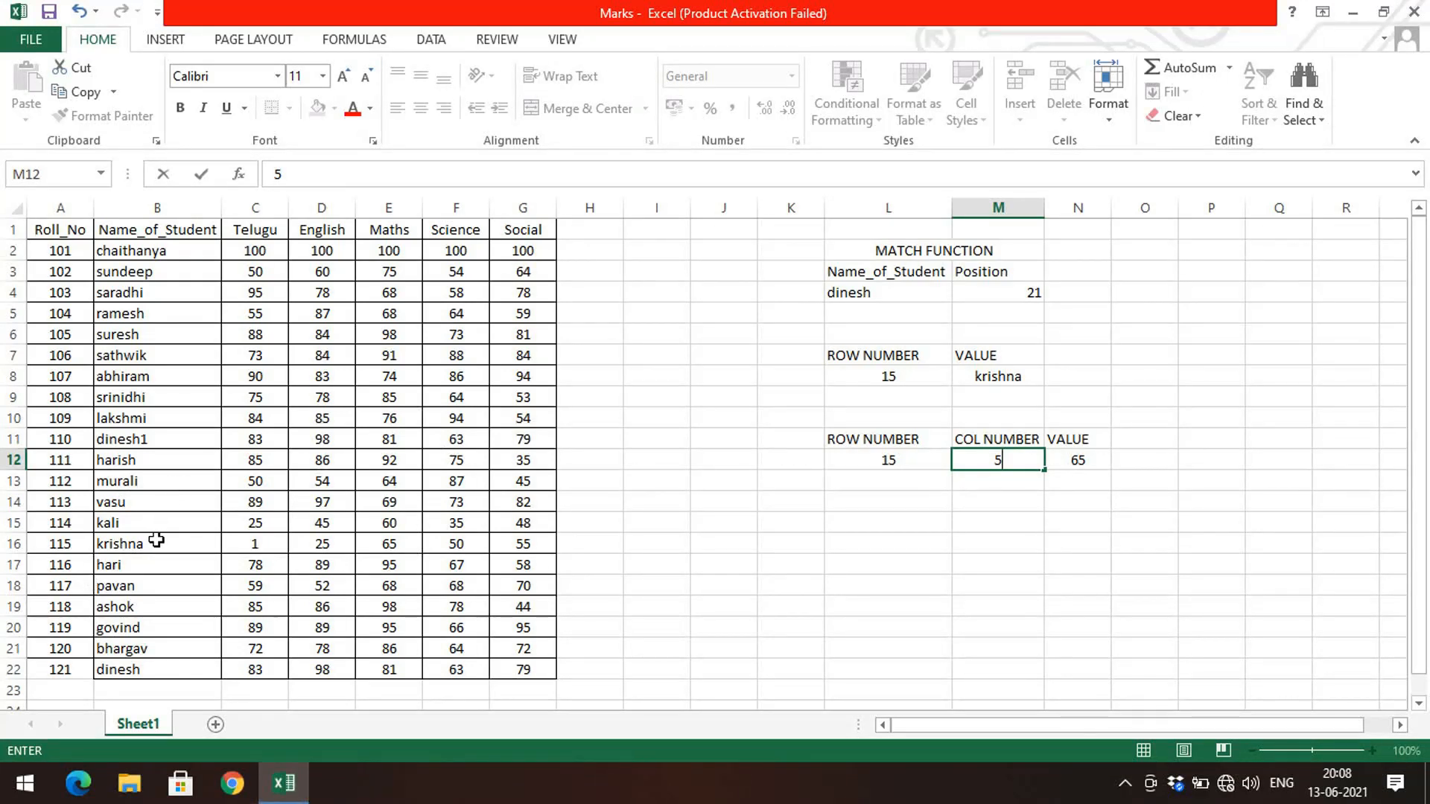
key("Return")
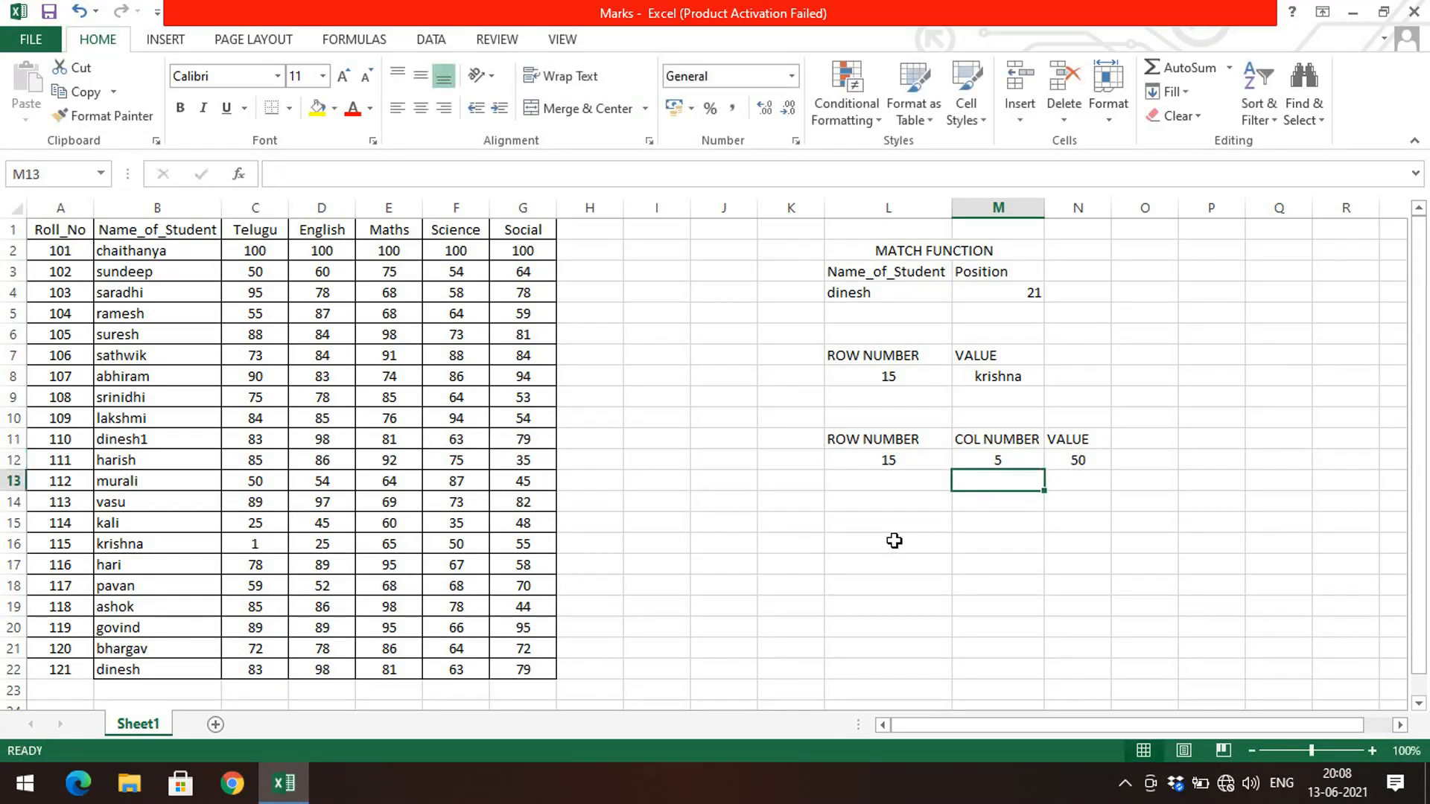
Step: Examine krishna's marks across row 16 against the value returned in N12
left_click(212, 538)
left_click(267, 547)
left_click(317, 544)
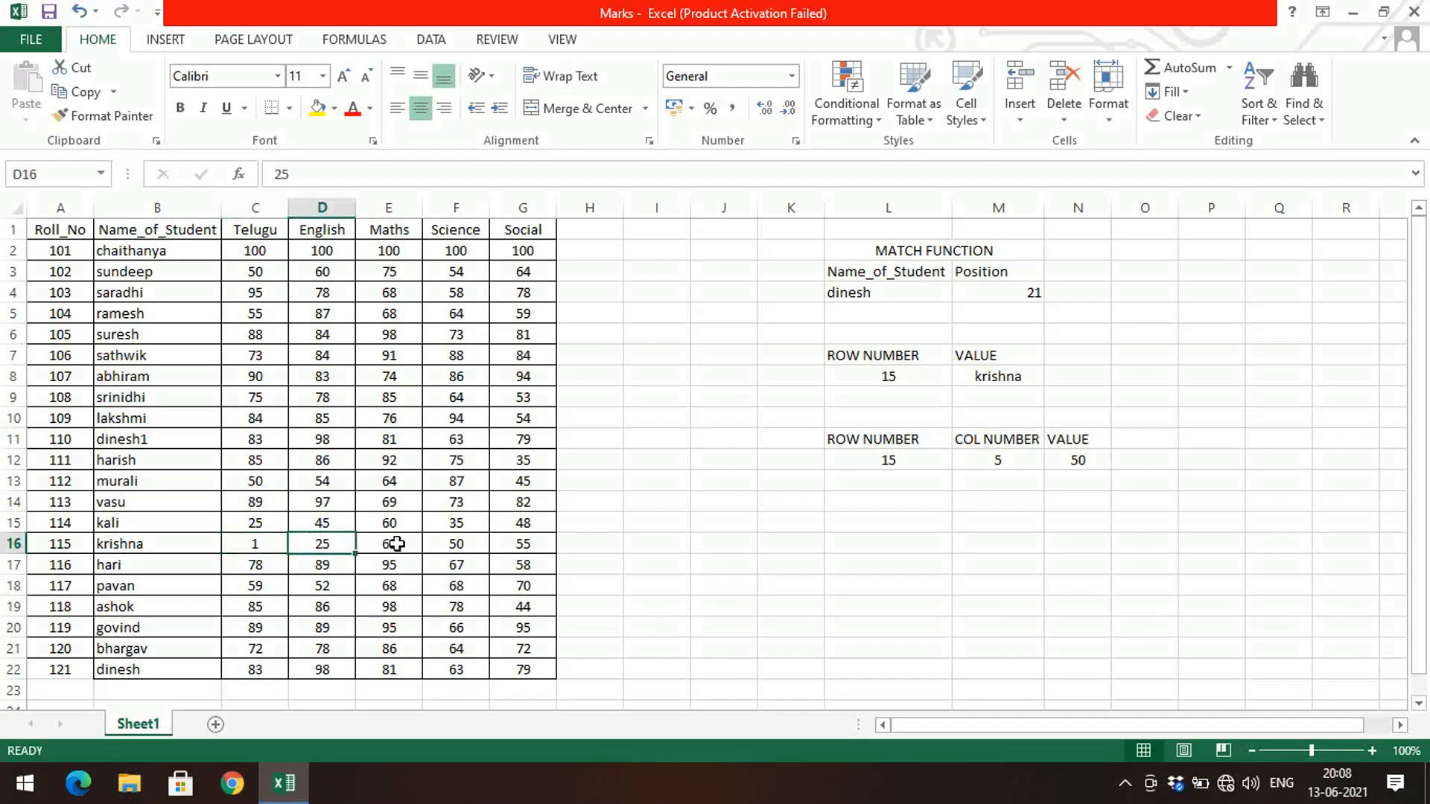
left_click(396, 544)
left_click(456, 548)
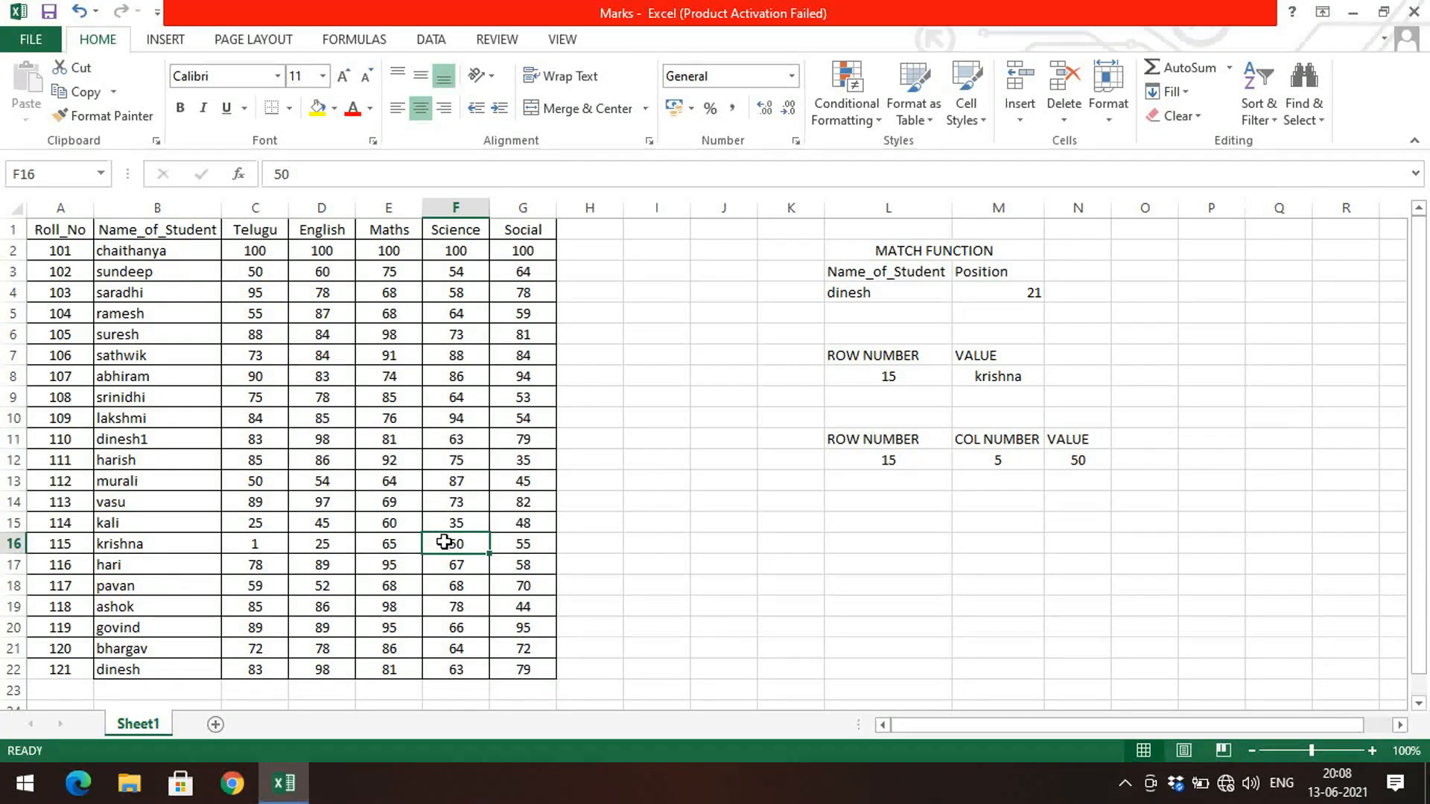
left_click(1095, 462)
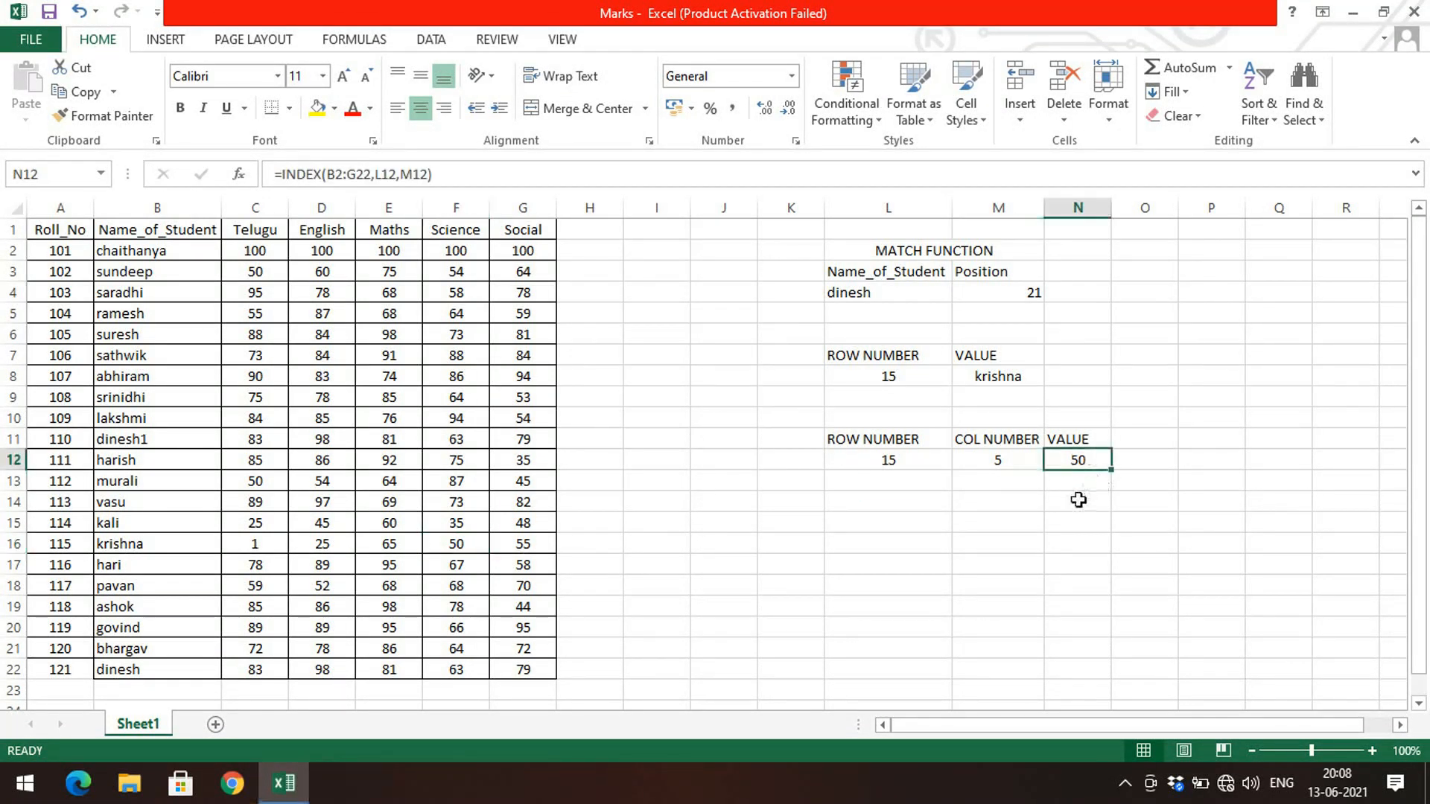
Step: Set the column number in M12 to 1
left_click(1029, 463)
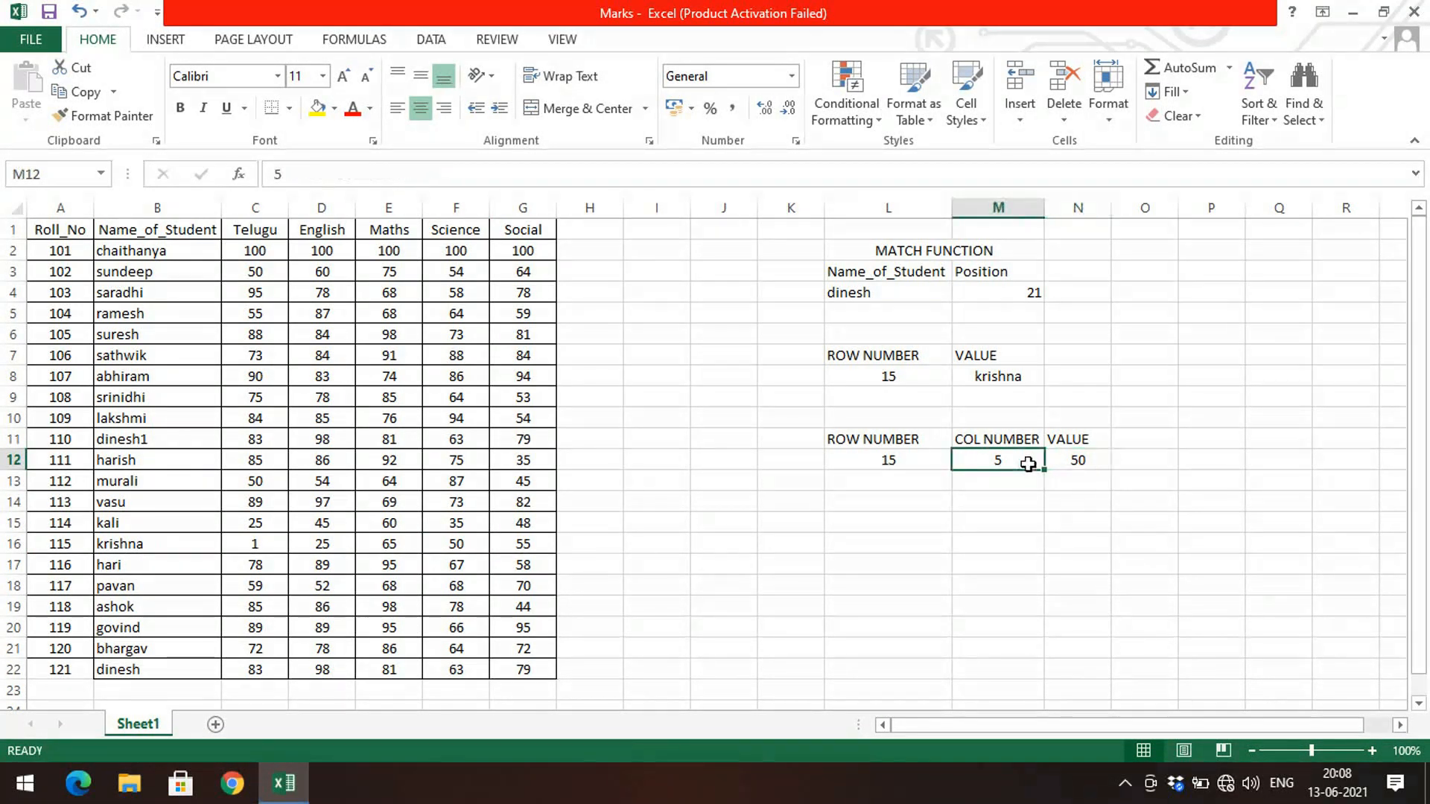
type("1")
key("Return")
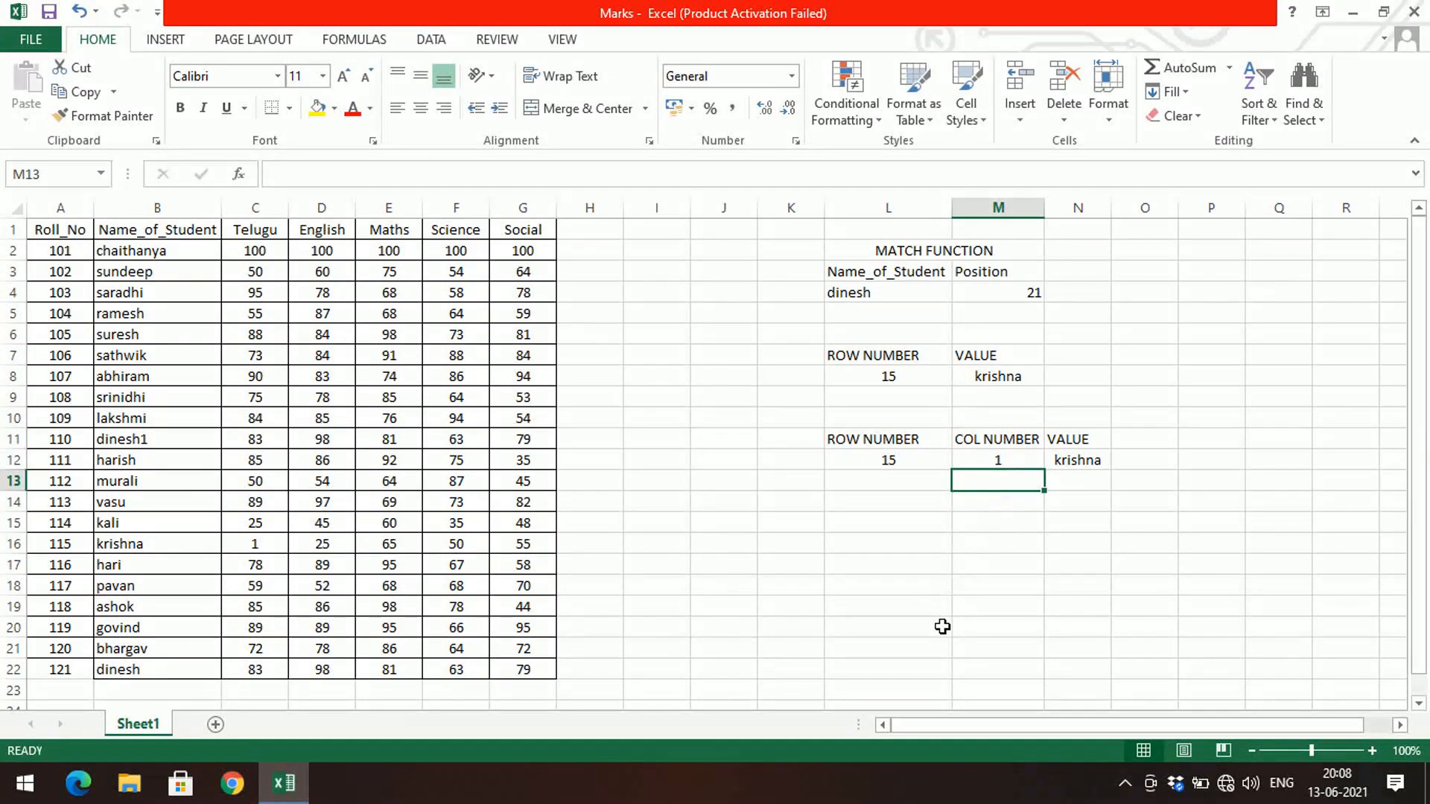
Step: Merge and center L6:M6 and enter the heading INDEX FUNCTION
left_click_drag(894, 335, 1005, 335)
left_click(531, 117)
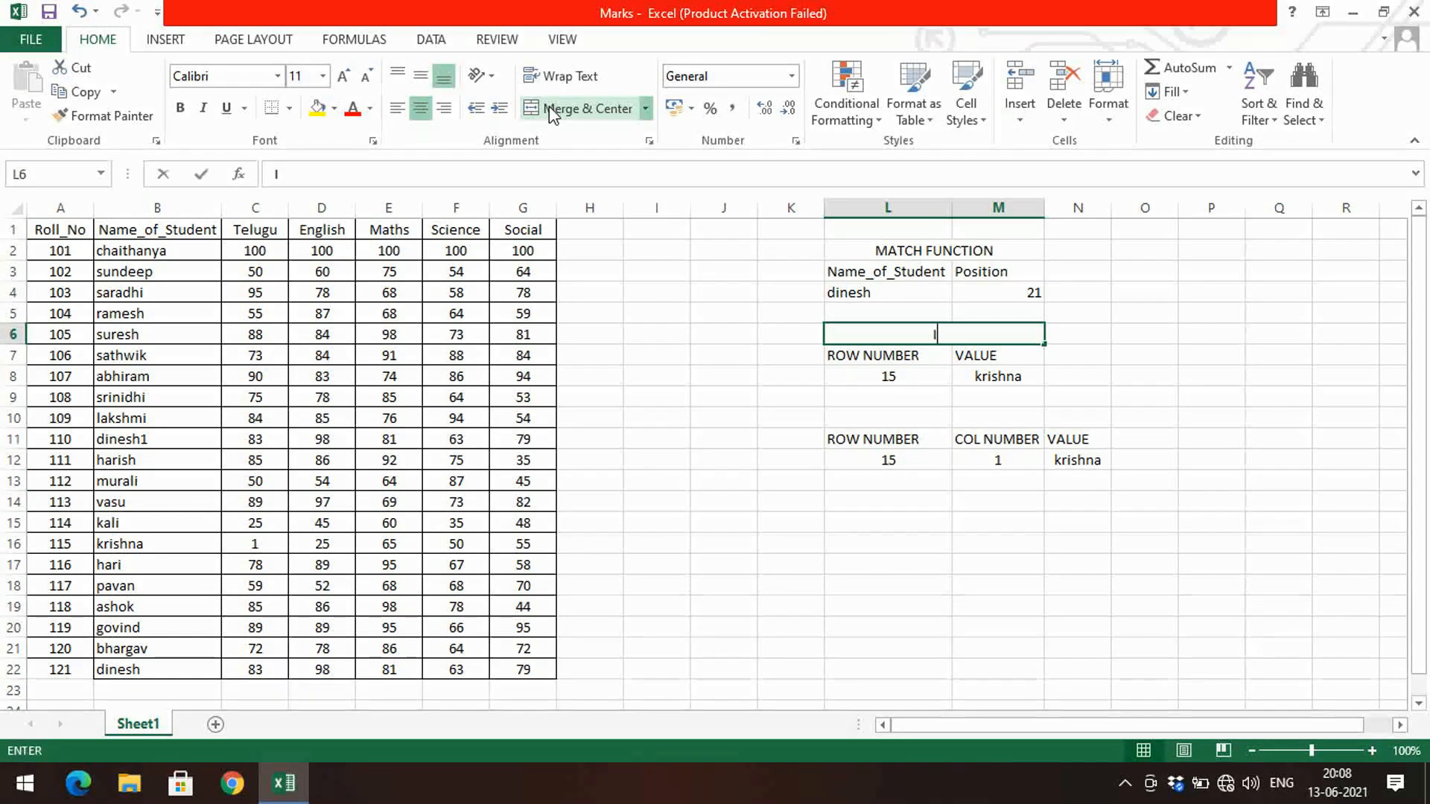
type("INDEX FUNCTION")
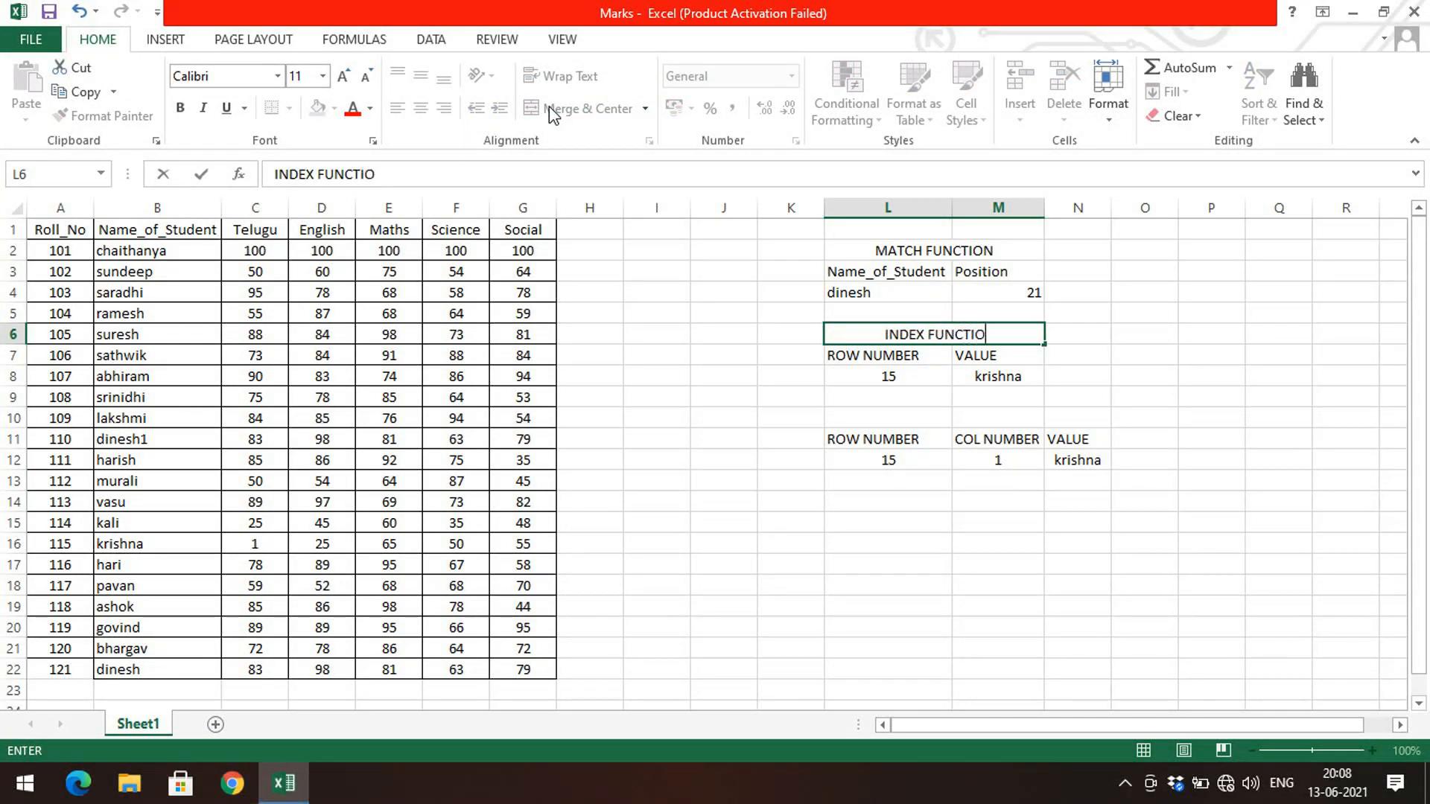
key("Return")
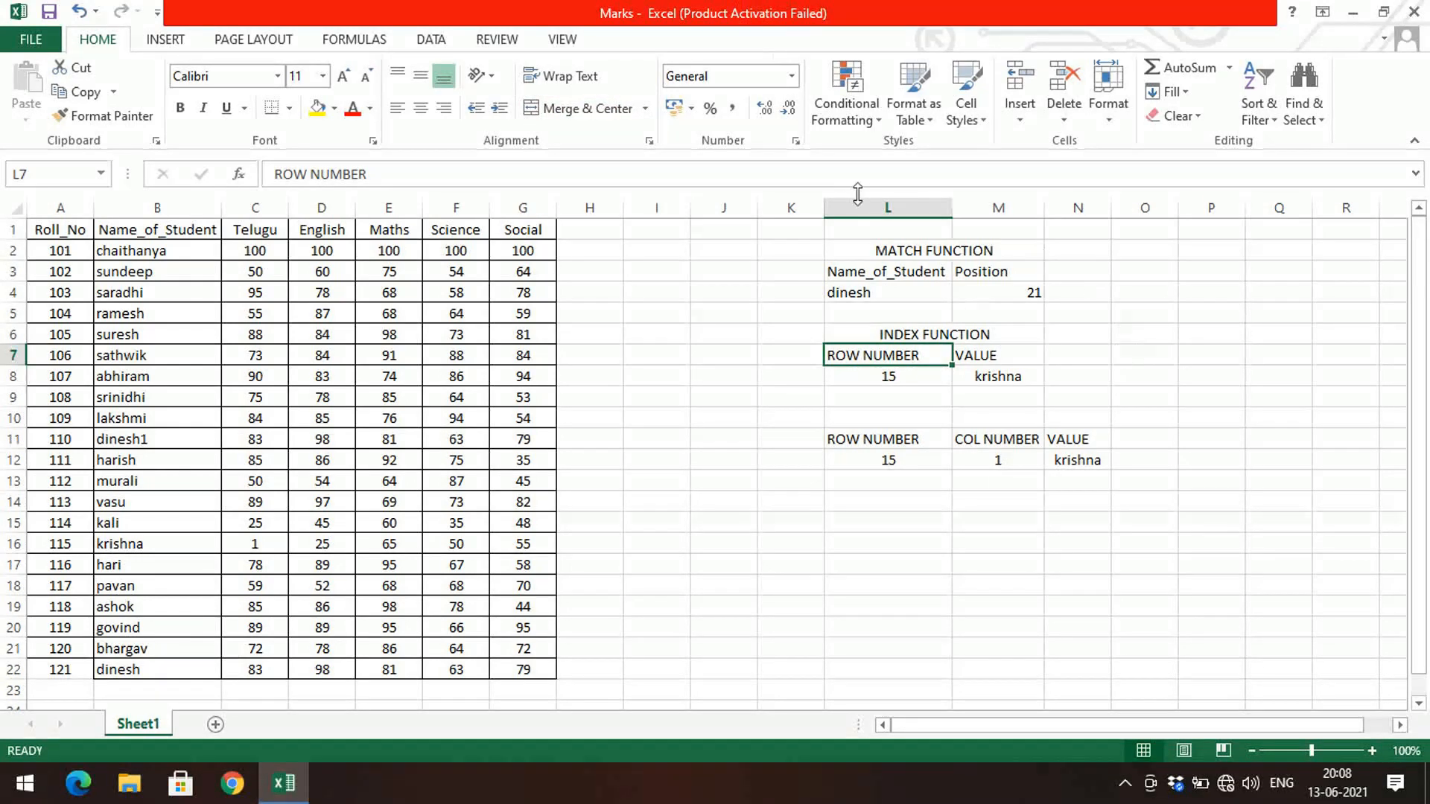
Step: Review the MATCH and INDEX function cells and the formulas behind their results
left_click(879, 253)
left_click(863, 292)
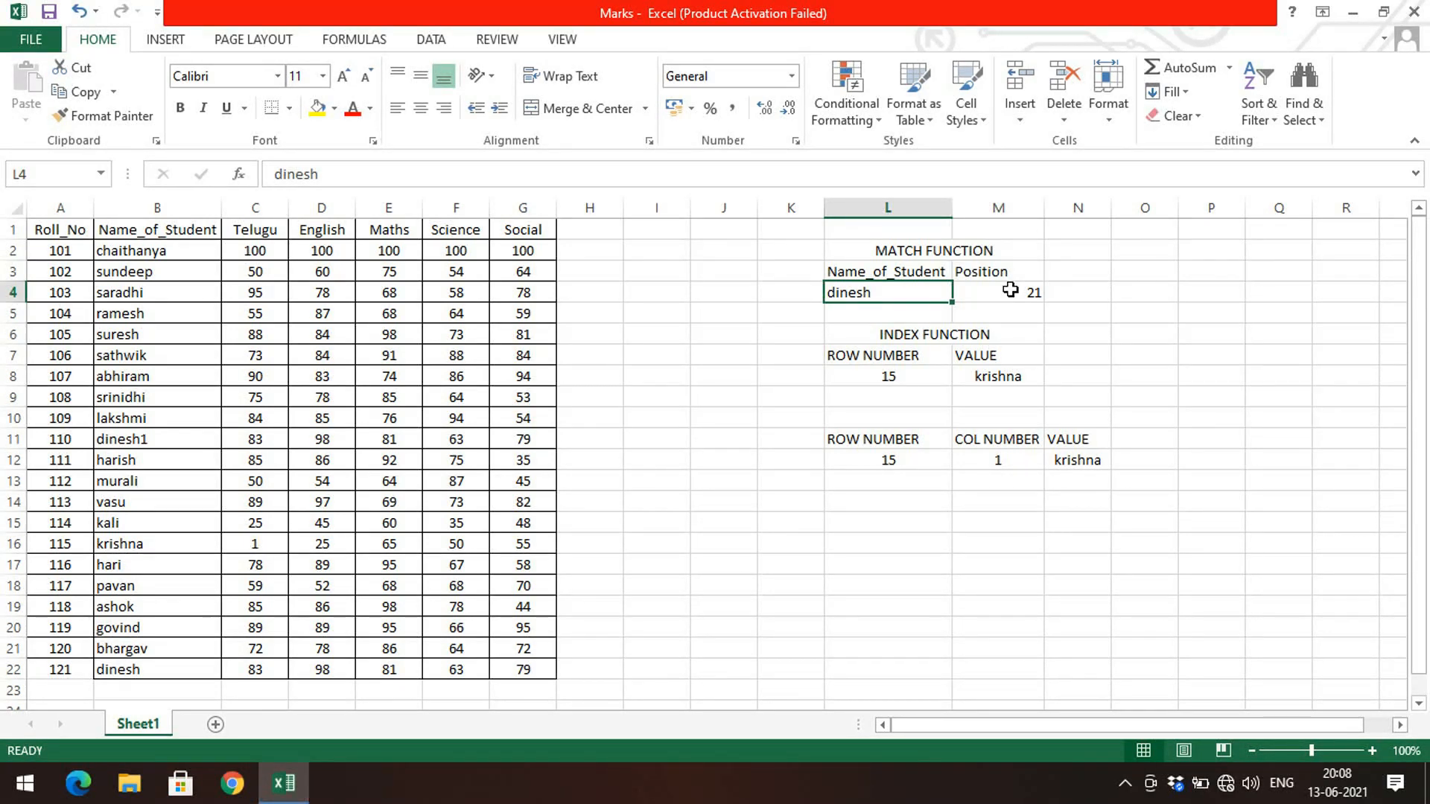
left_click(974, 338)
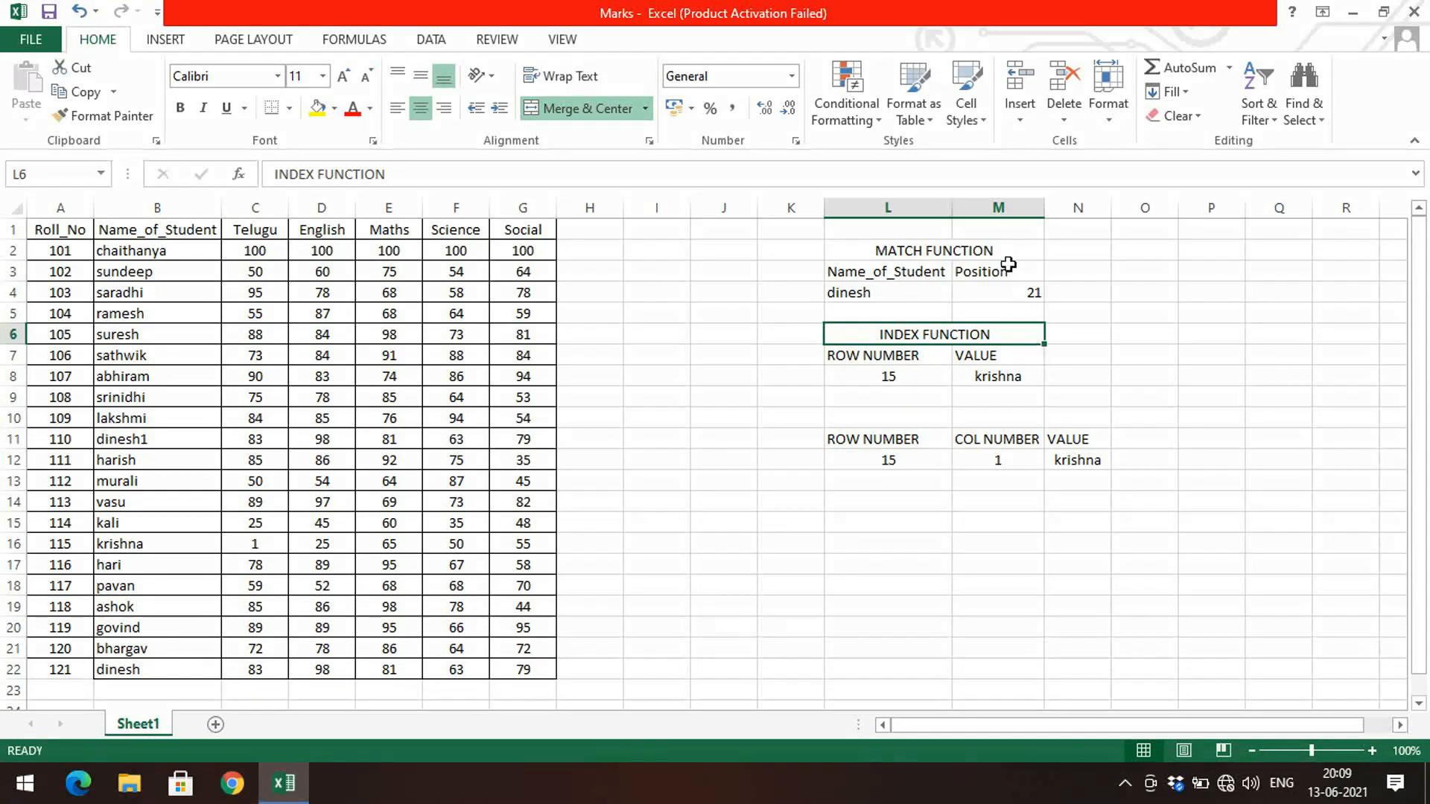
left_click(989, 290)
left_click(980, 372)
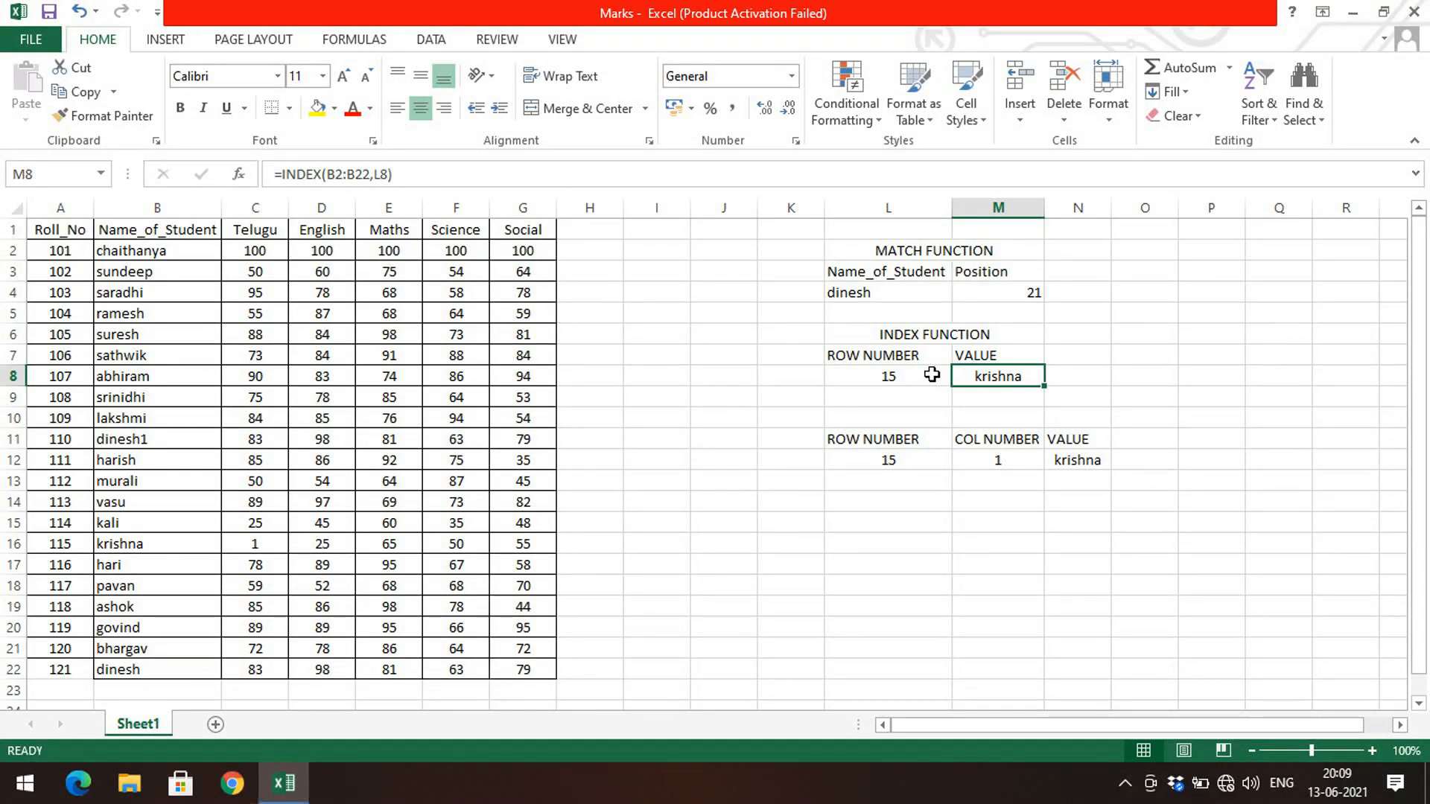
left_click(922, 337)
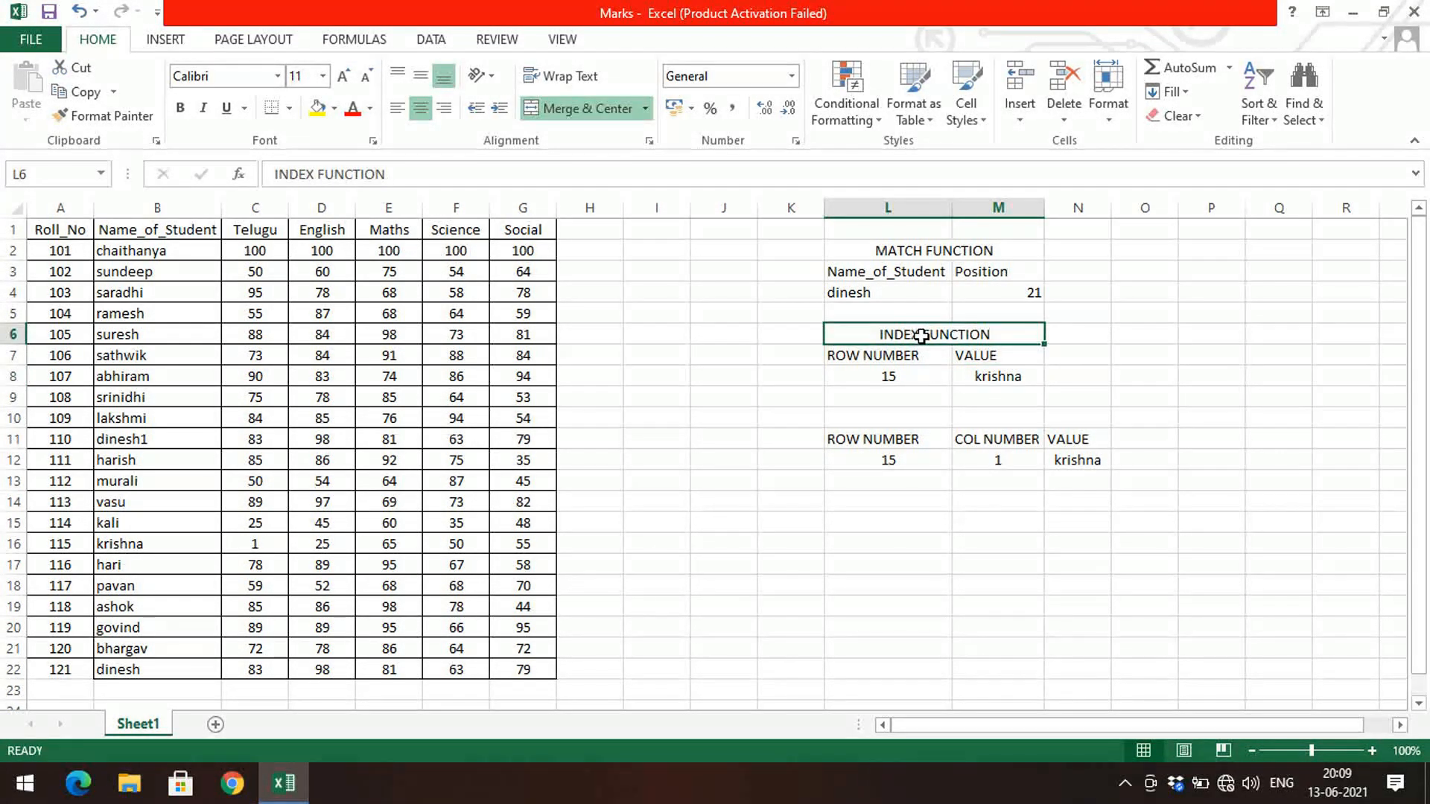
left_click(846, 436)
left_click(829, 521)
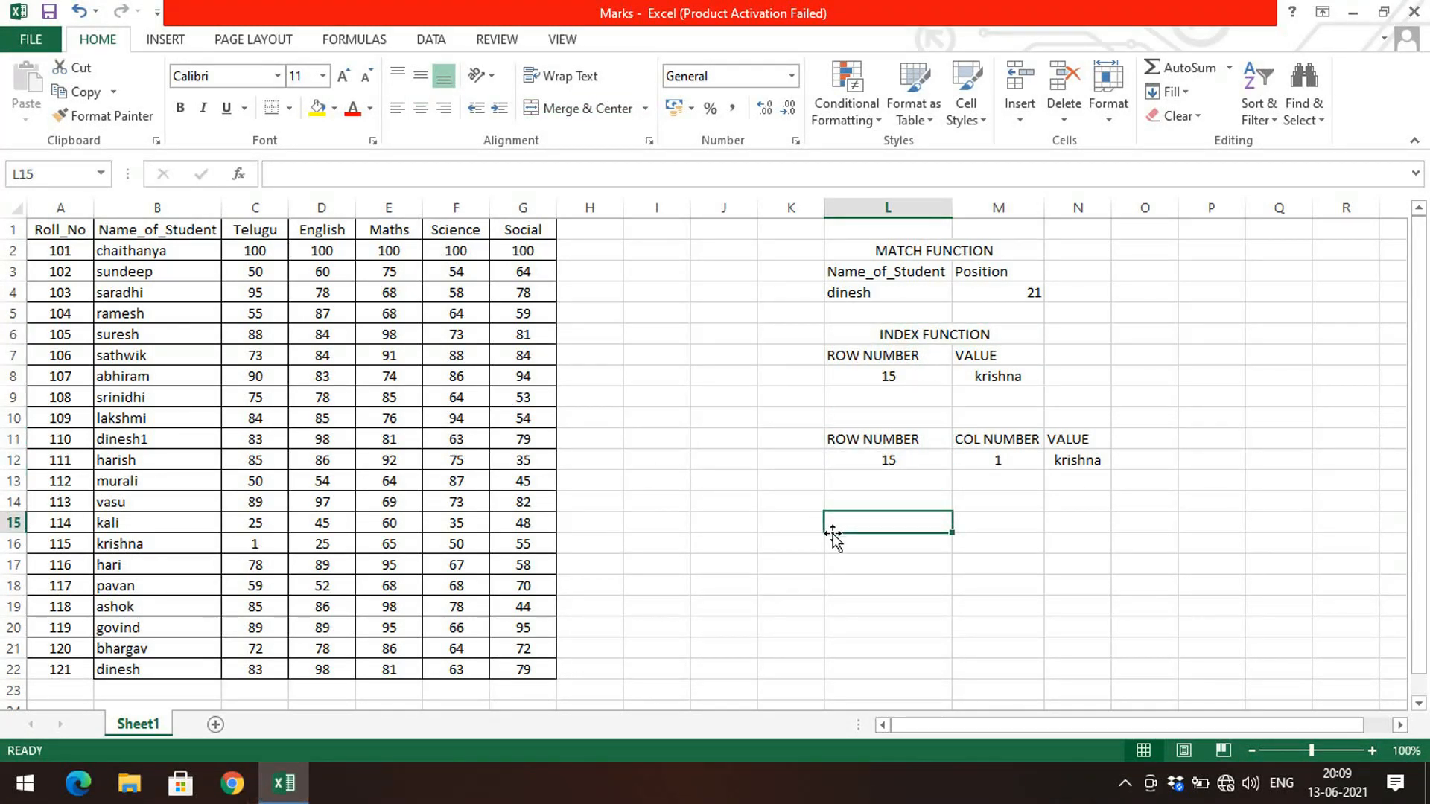